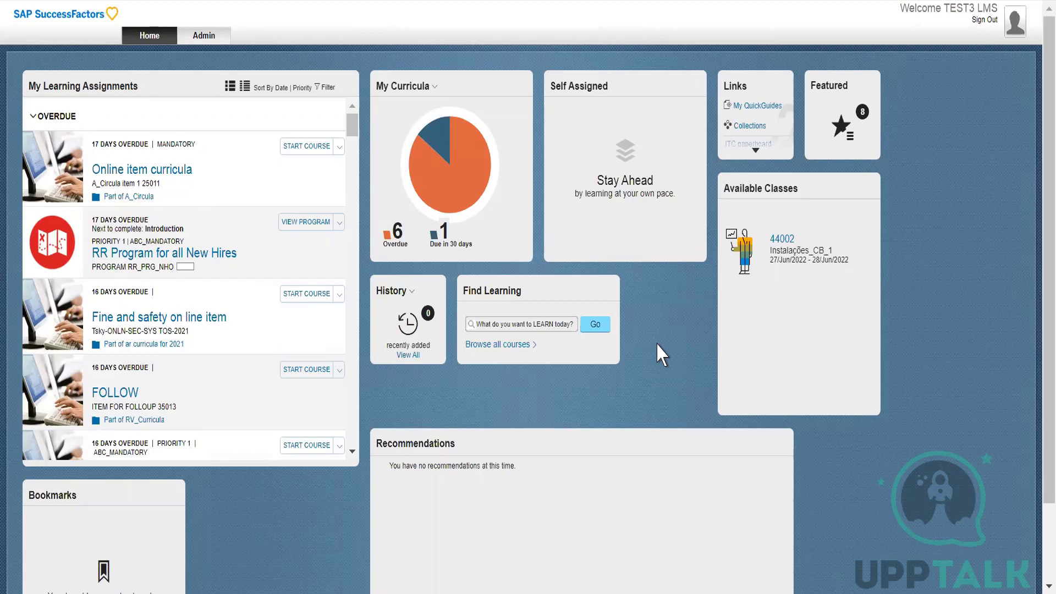
Go to Learning Administration and open a blank form for a new learning item.
left_click(201, 40)
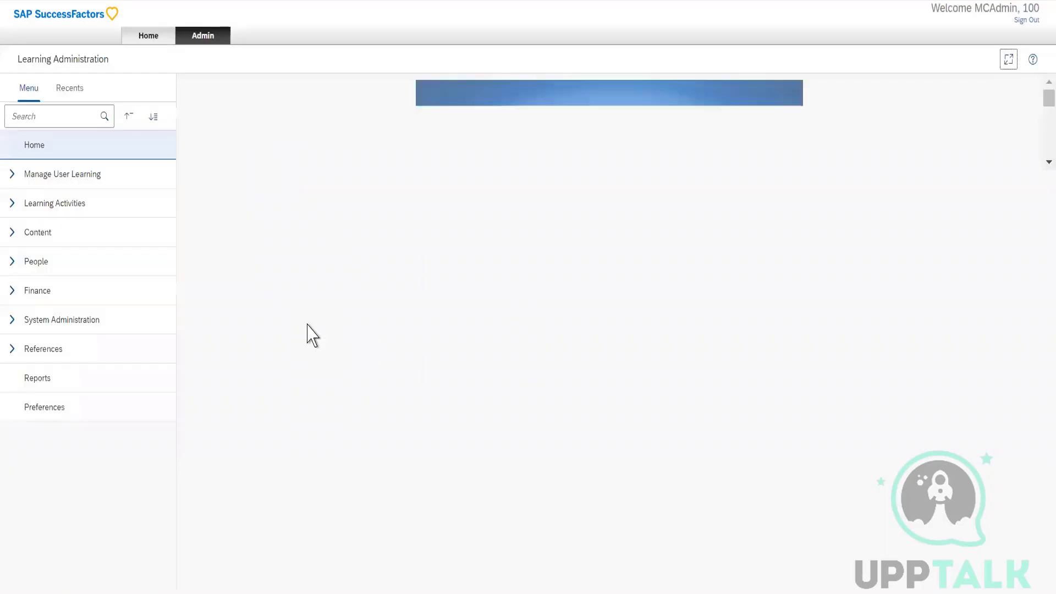
left_click(22, 209)
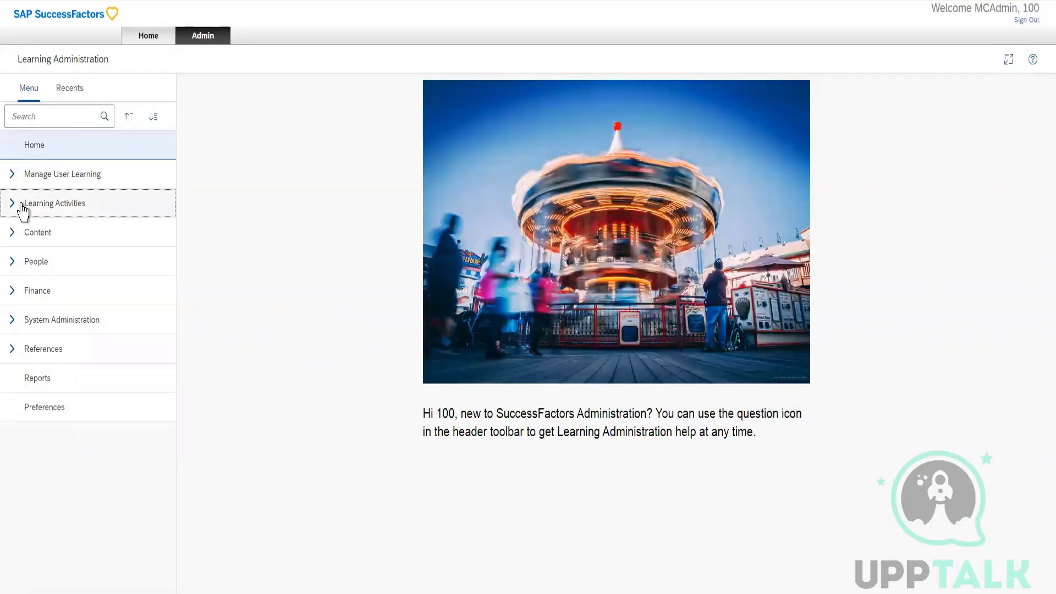
left_click(40, 241)
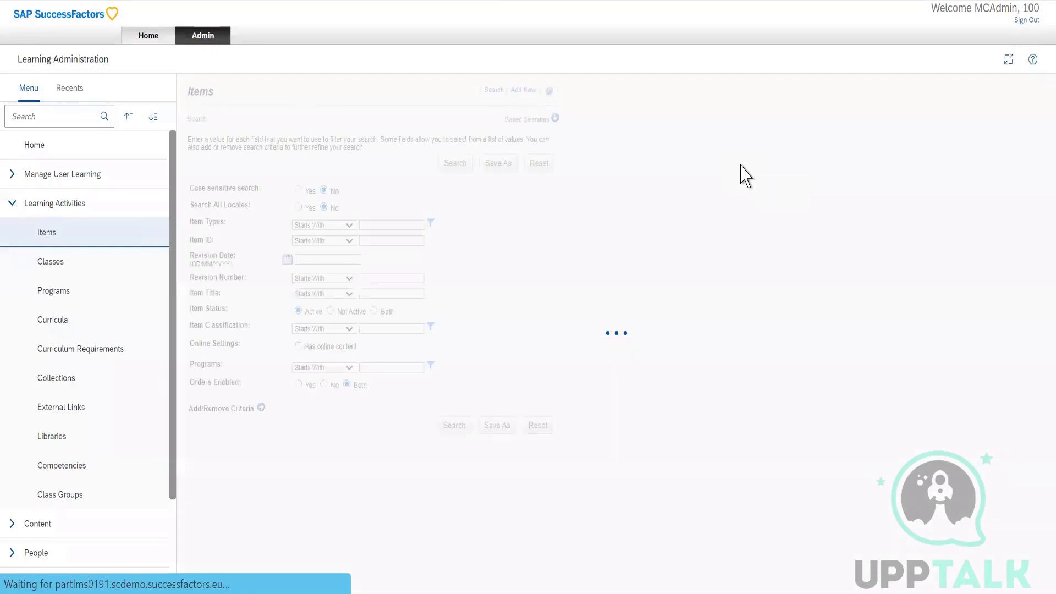
left_click(523, 90)
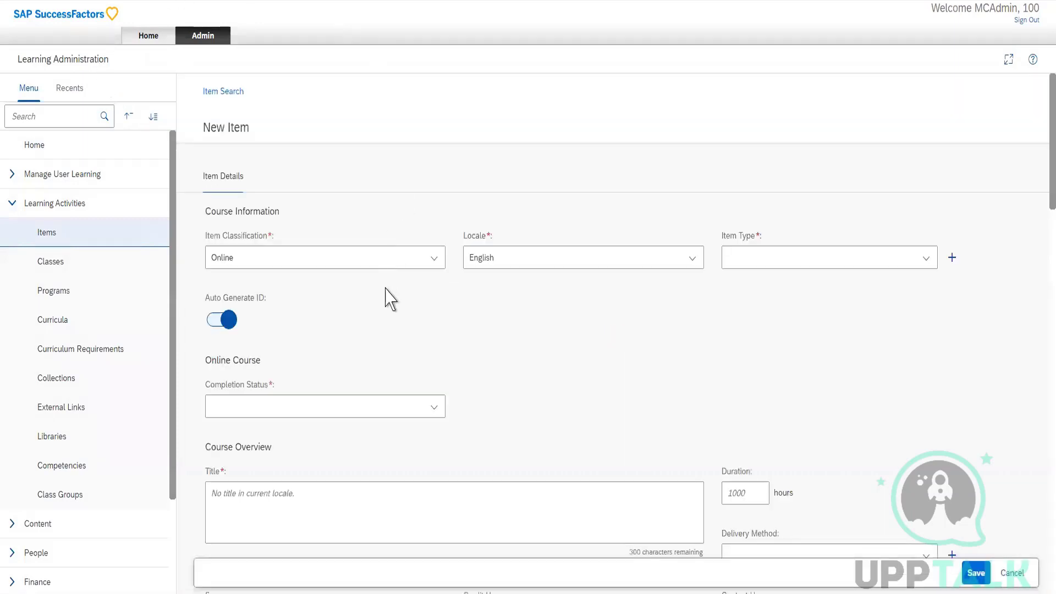
Review the item classification and locale choices offered for the new item, leaving Online and English selected.
left_click(434, 259)
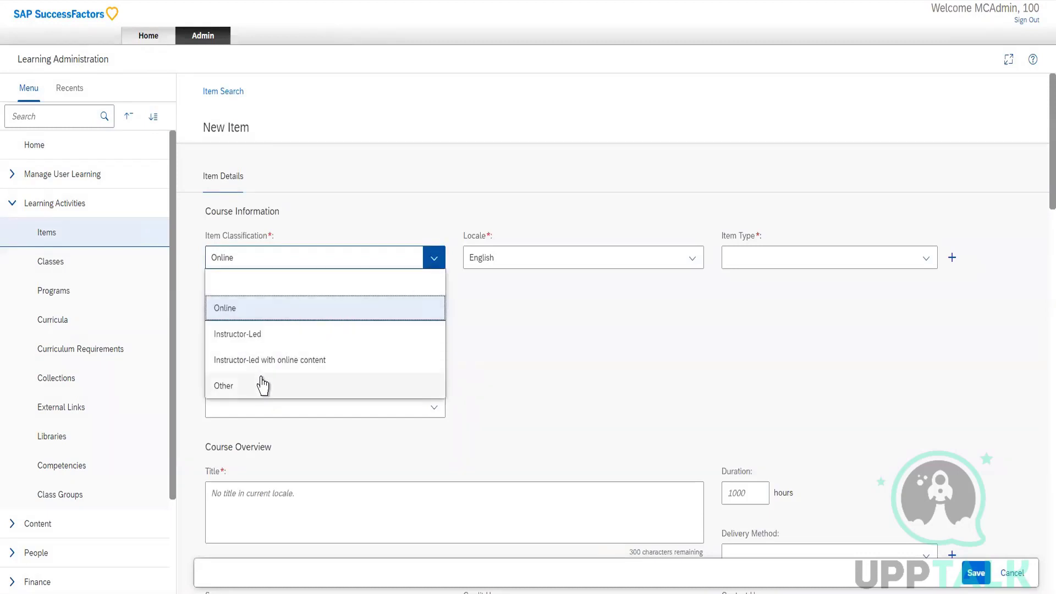
left_click(693, 260)
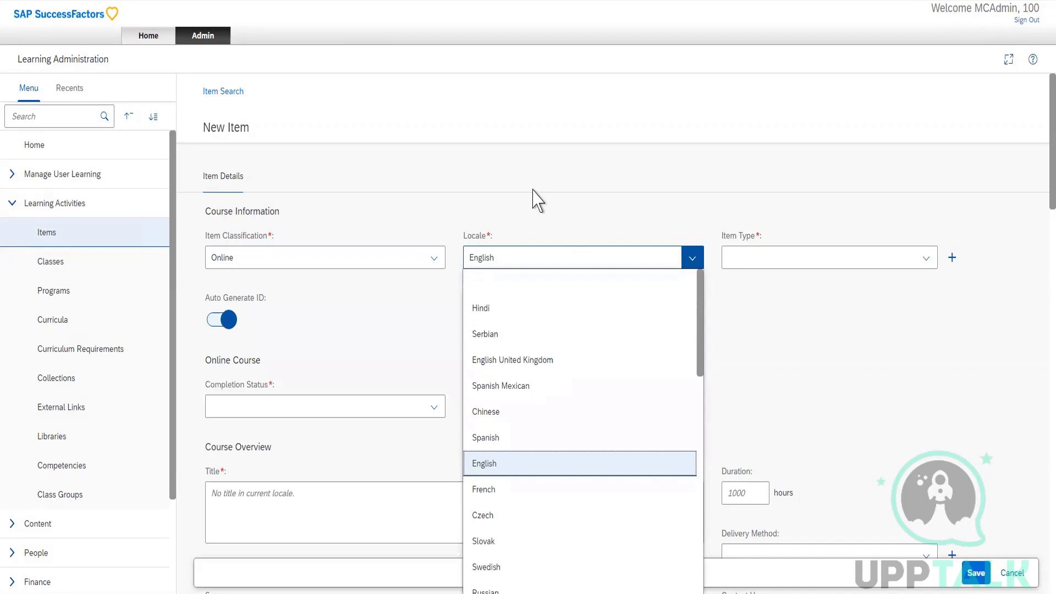
left_click(390, 329)
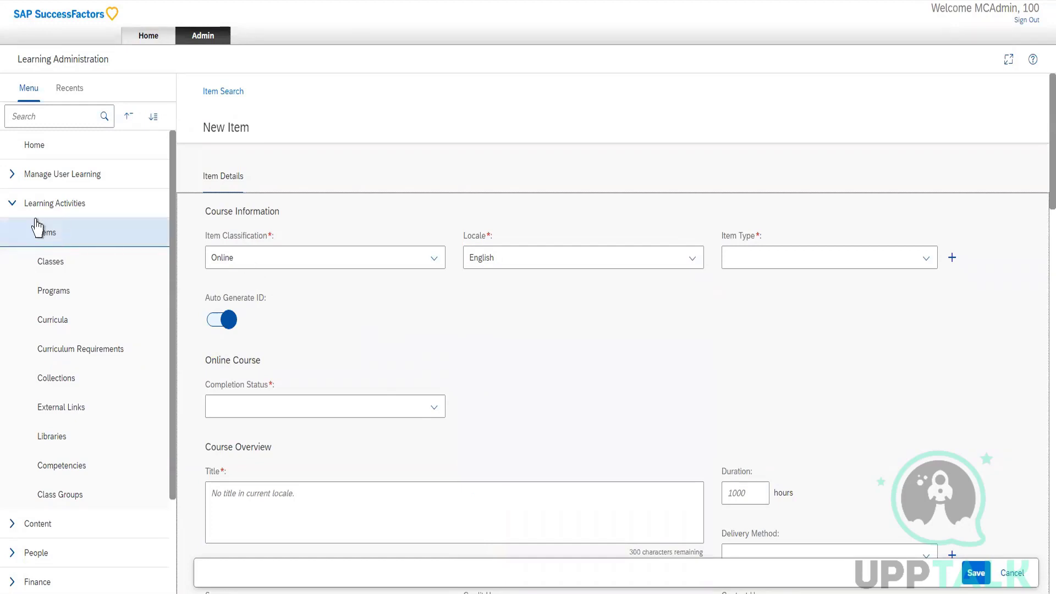
Look over the admin preferences and the reference categories, including the entries under Manage Labels.
left_click(12, 211)
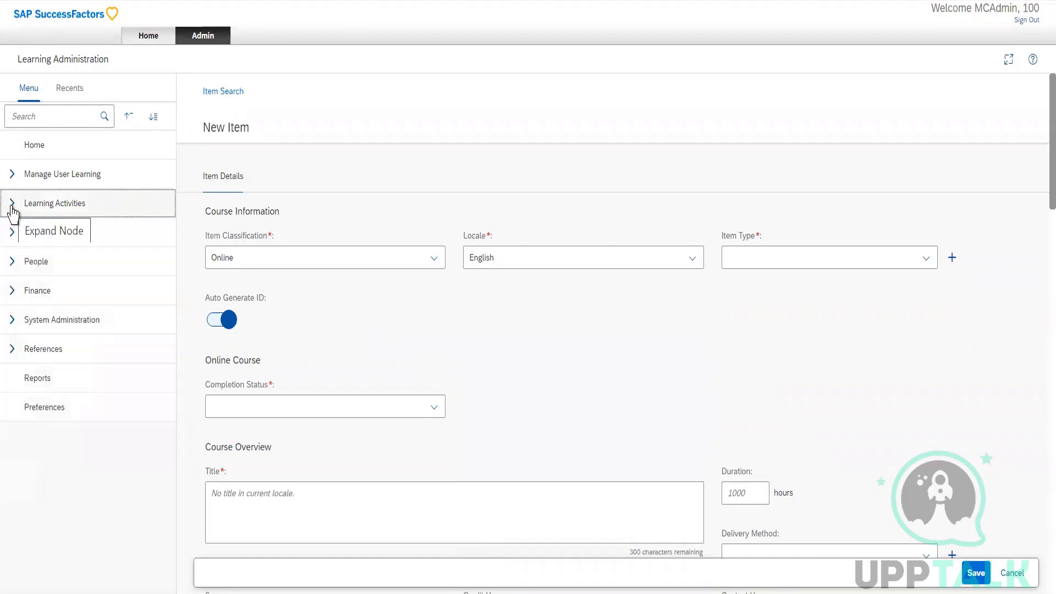
left_click(36, 421)
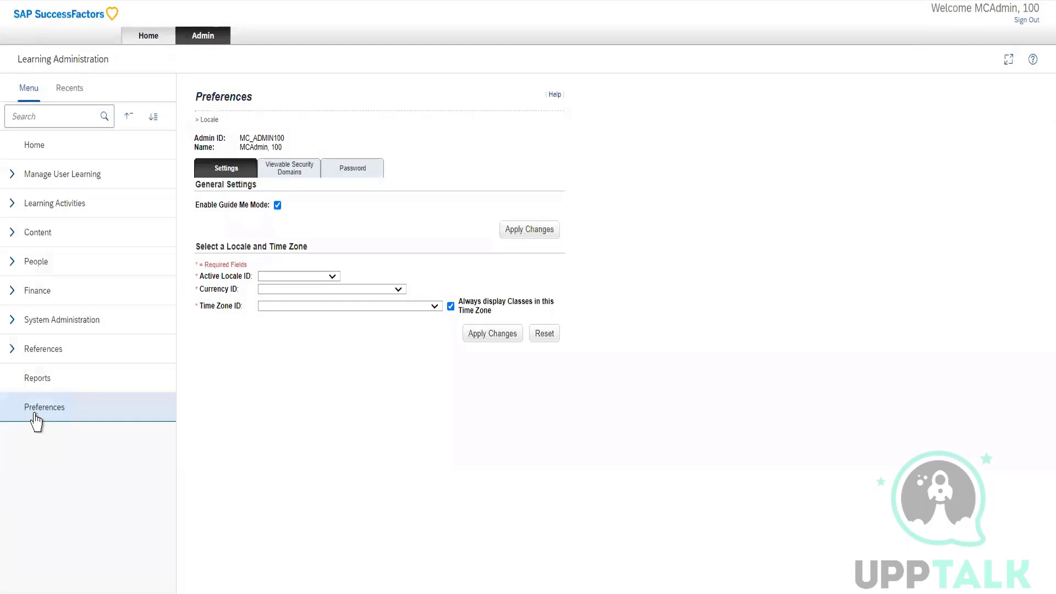
left_click(12, 351)
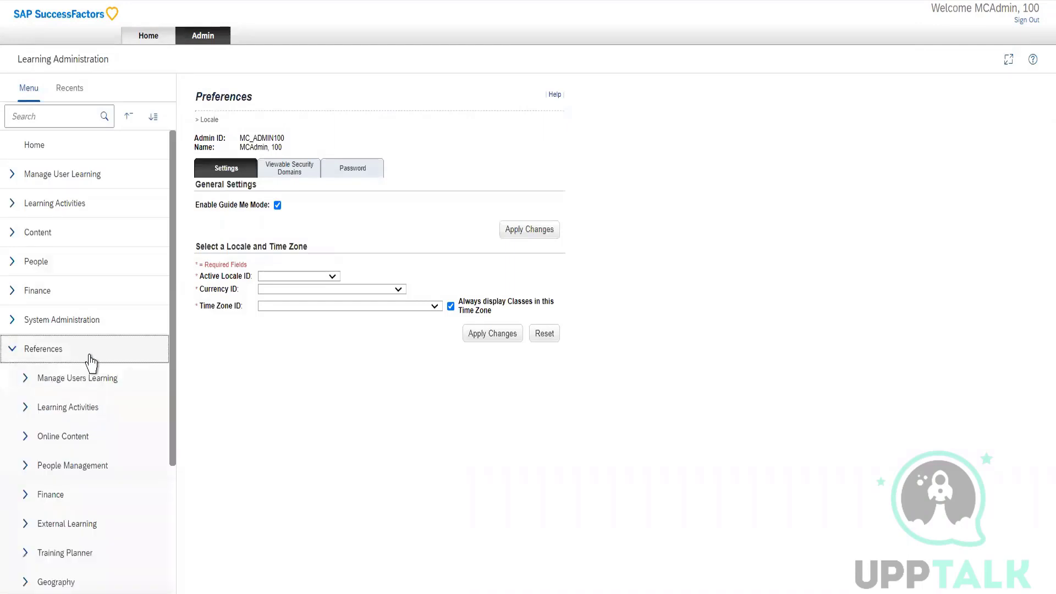
scroll(95, 429, "down", 2)
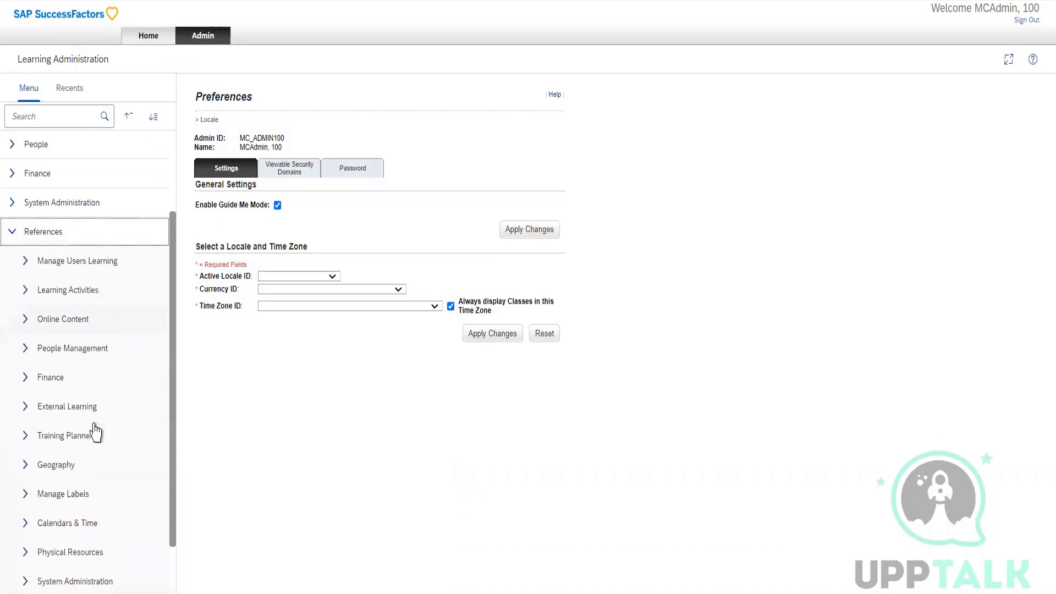
scroll(95, 432, "down", 1)
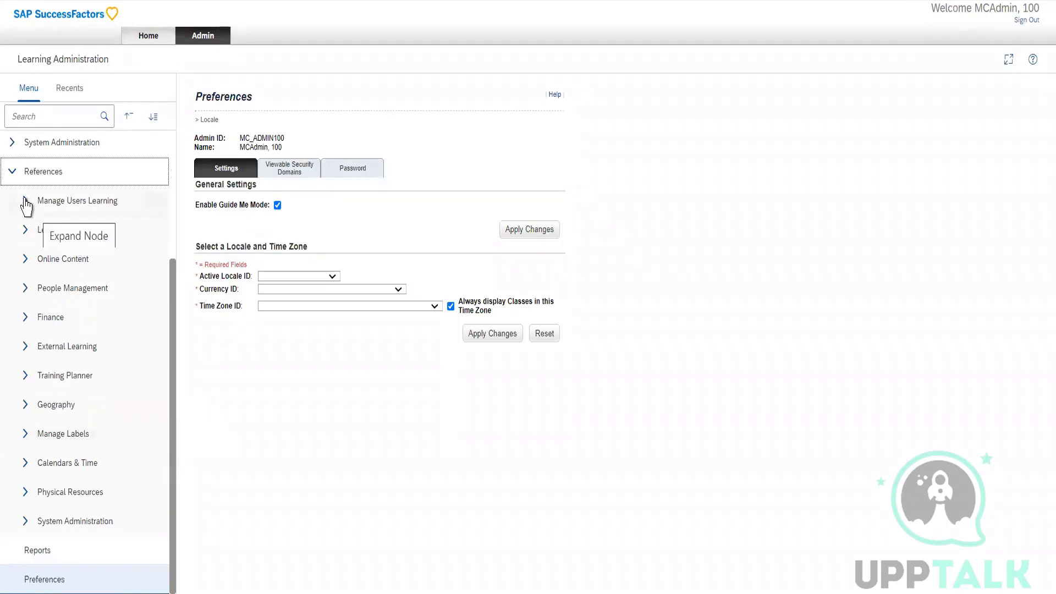
left_click(25, 434)
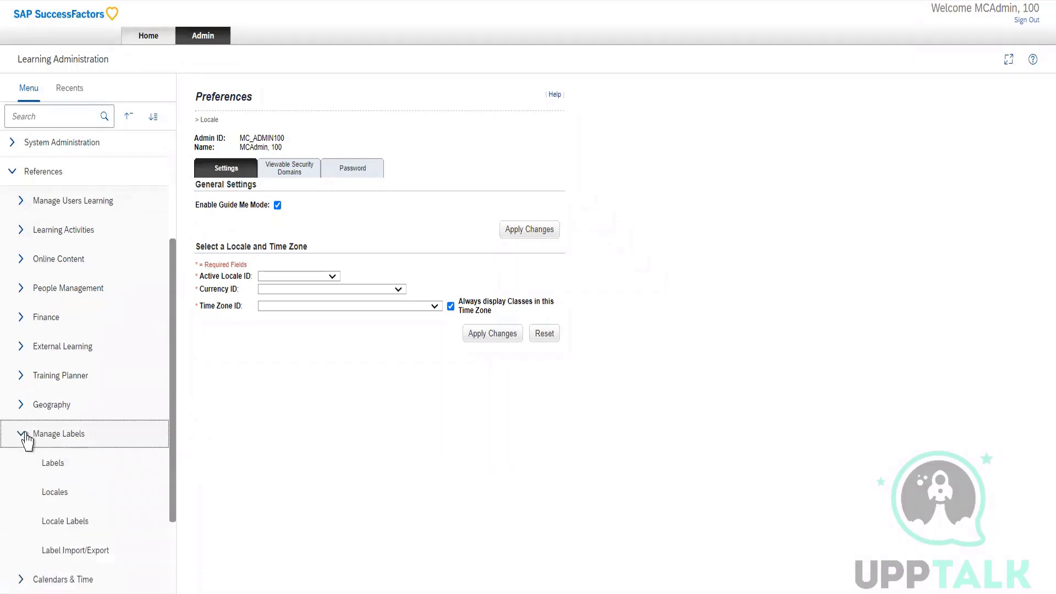
scroll(25, 438, "down", 2)
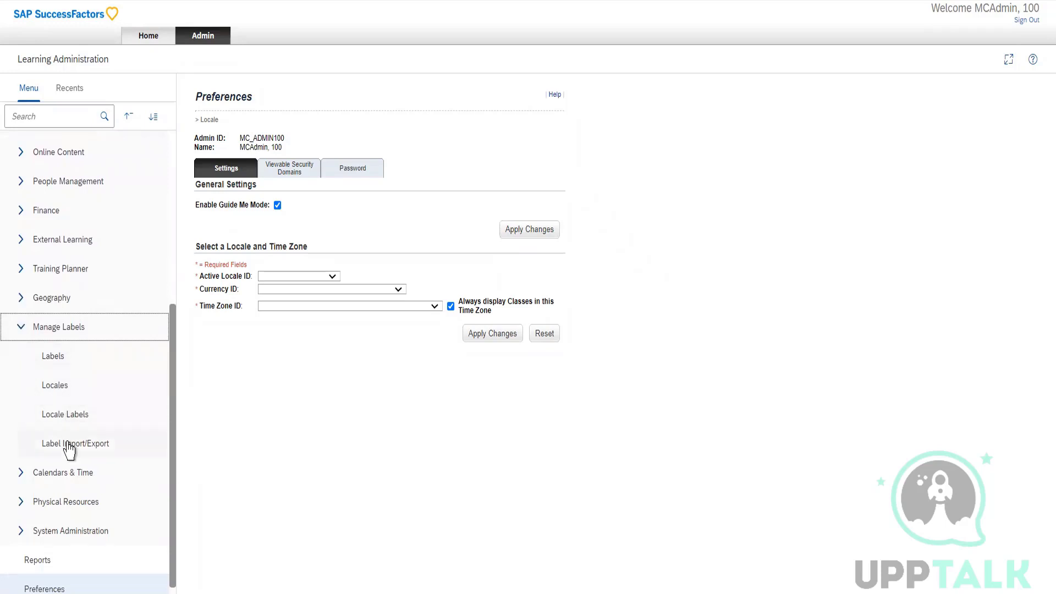
left_click(27, 331)
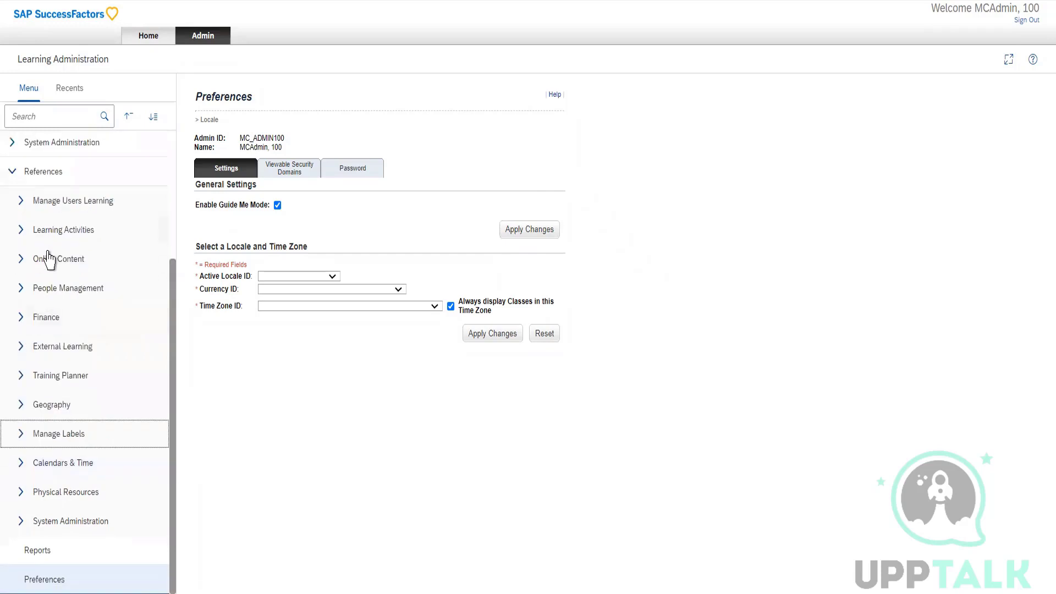
Open the Assignment Types reference under Manage Users Learning and list all its records.
left_click(20, 201)
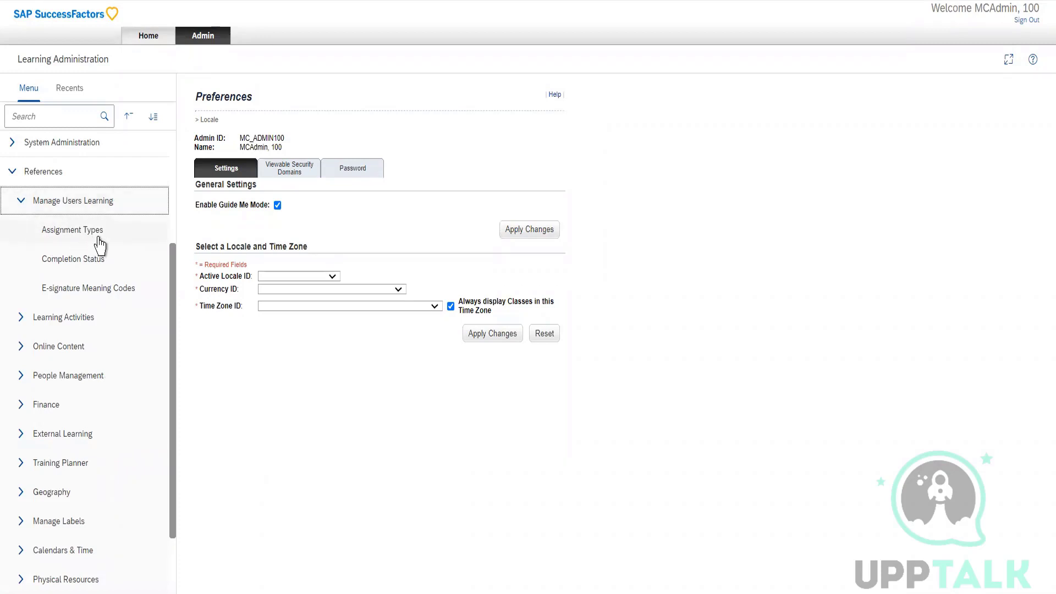
left_click(100, 244)
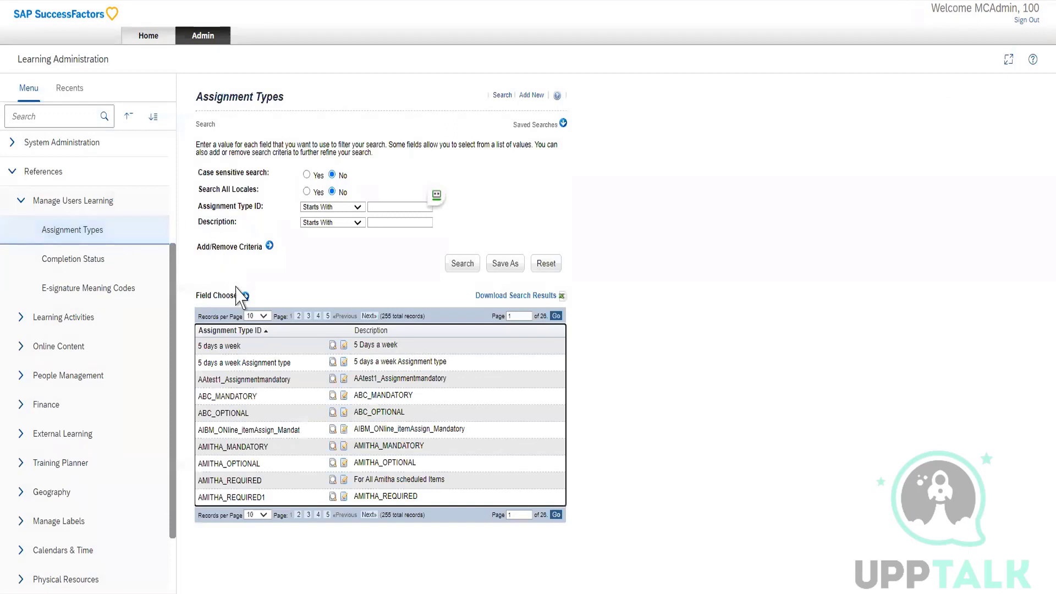
left_click(461, 267)
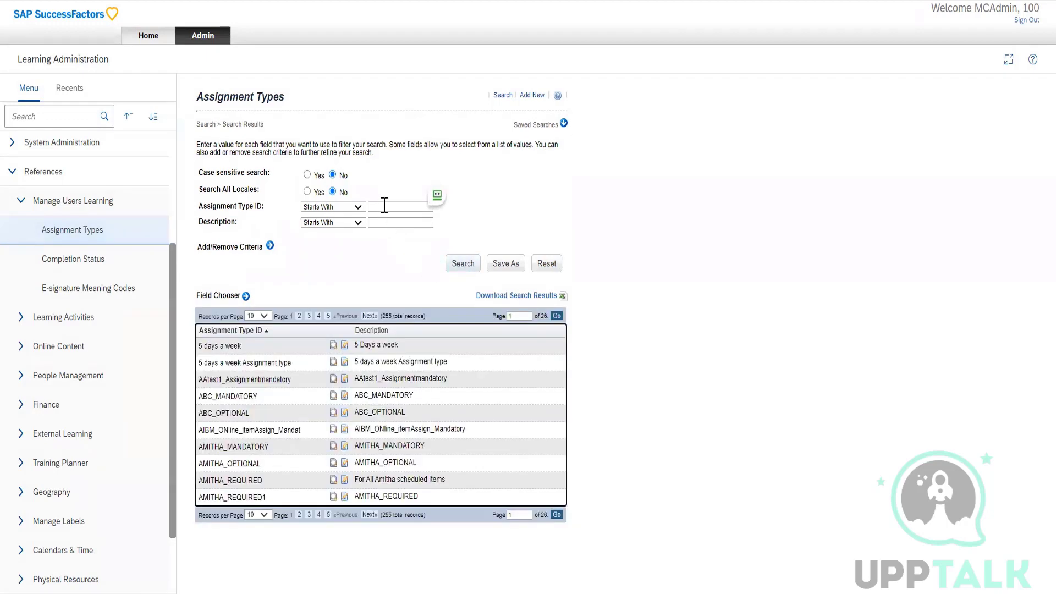
Search for assignment types whose ID contains "mandatory" and open A_Mandatory to examine its description and settings.
left_click(383, 205)
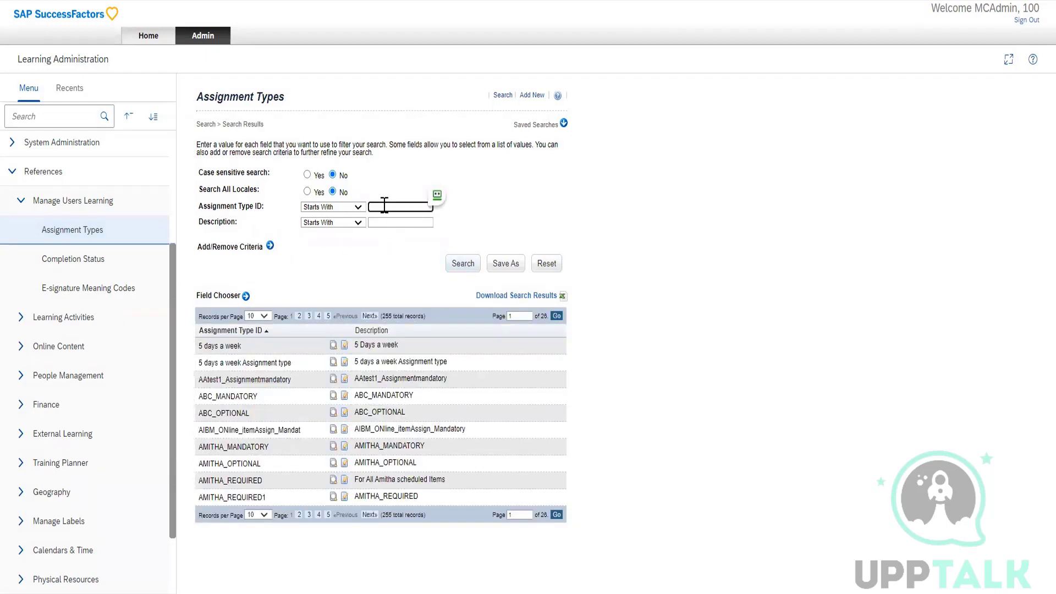
type("mandatory")
left_click(358, 208)
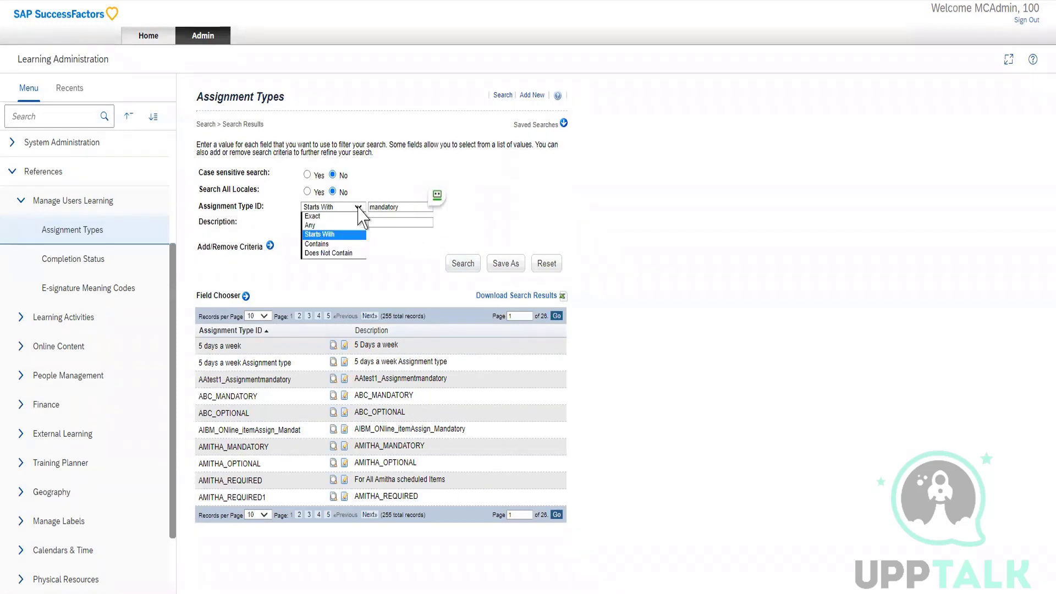
left_click(328, 244)
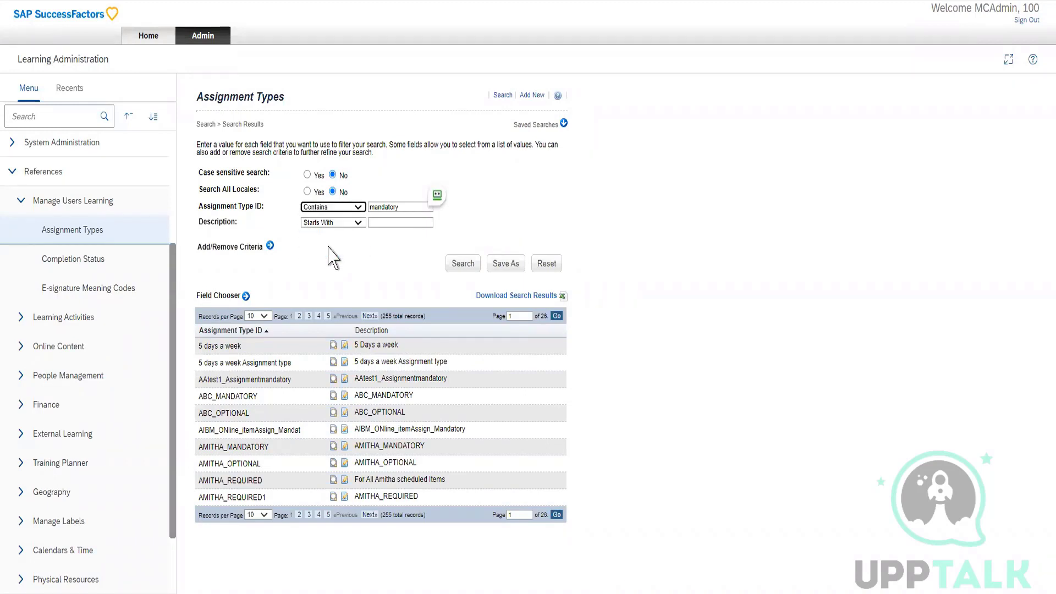
left_click(458, 271)
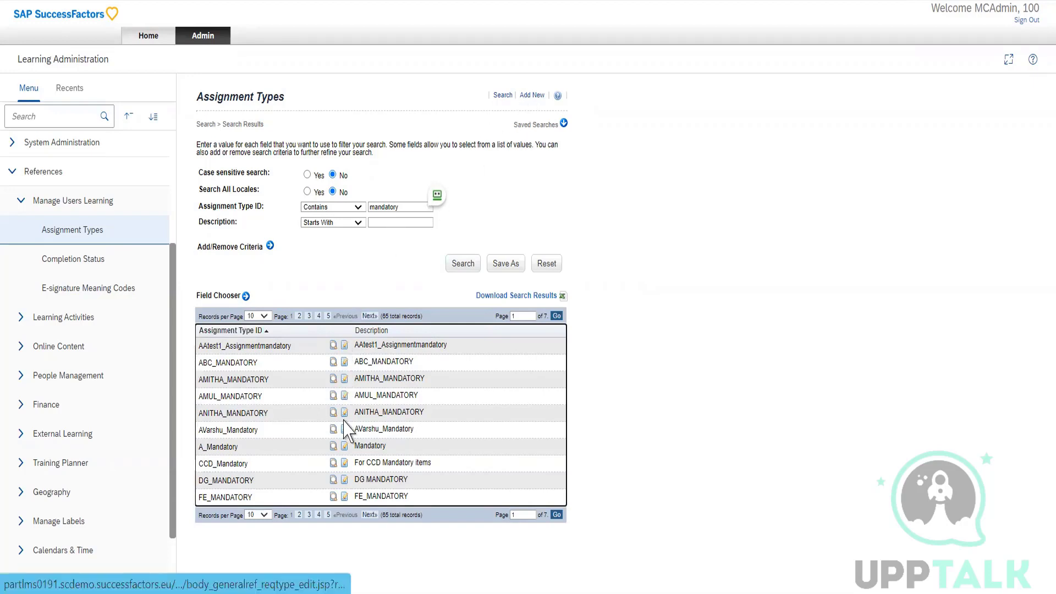
left_click(344, 447)
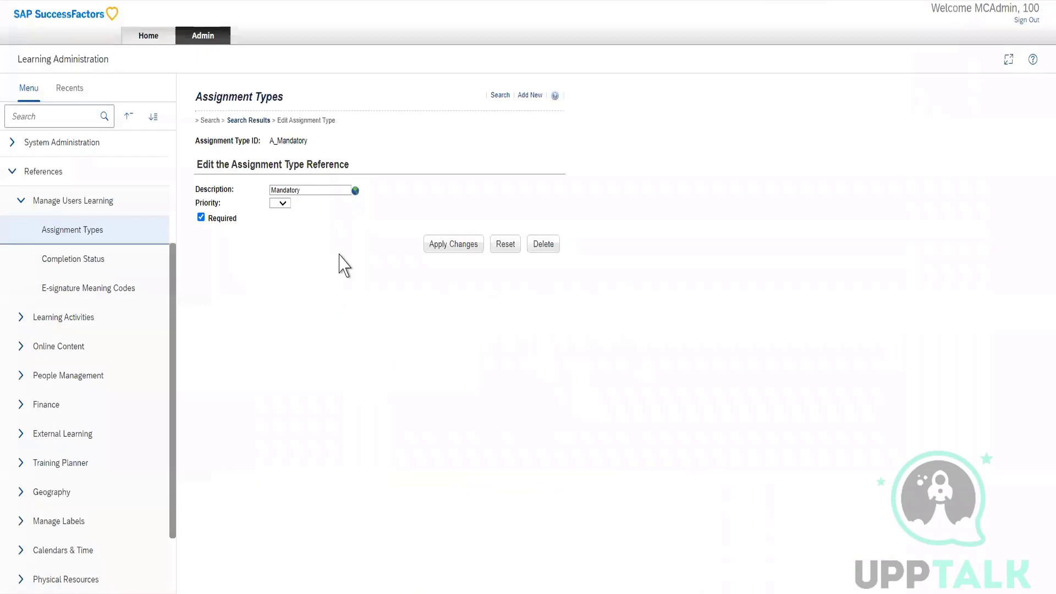
double_click(280, 190)
Add a required assignment type with the ID Mandatory_Training and priority 1, then close the creation dialog.
left_click(532, 97)
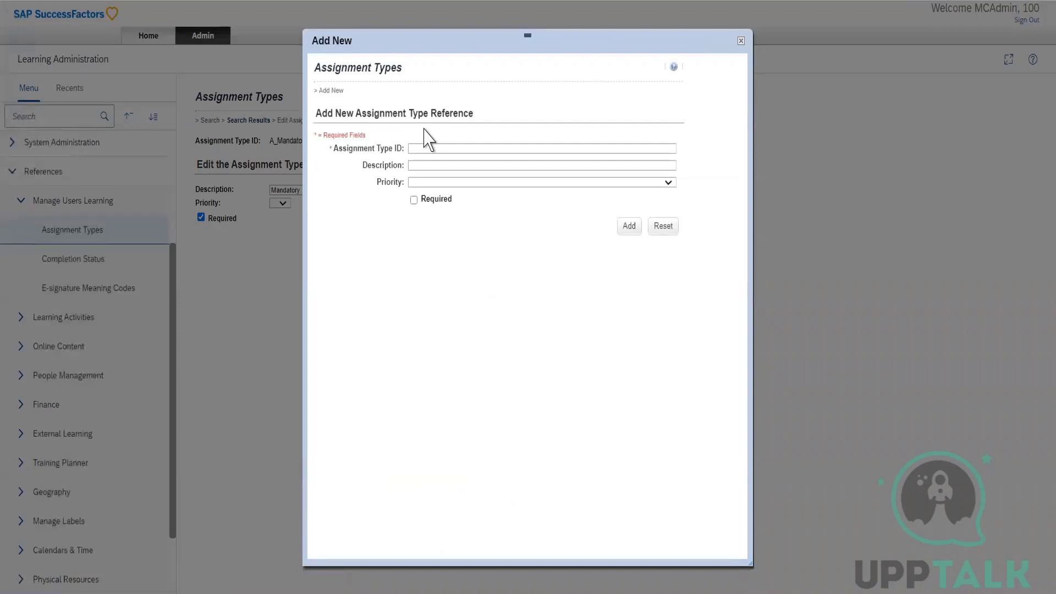
left_click(428, 147)
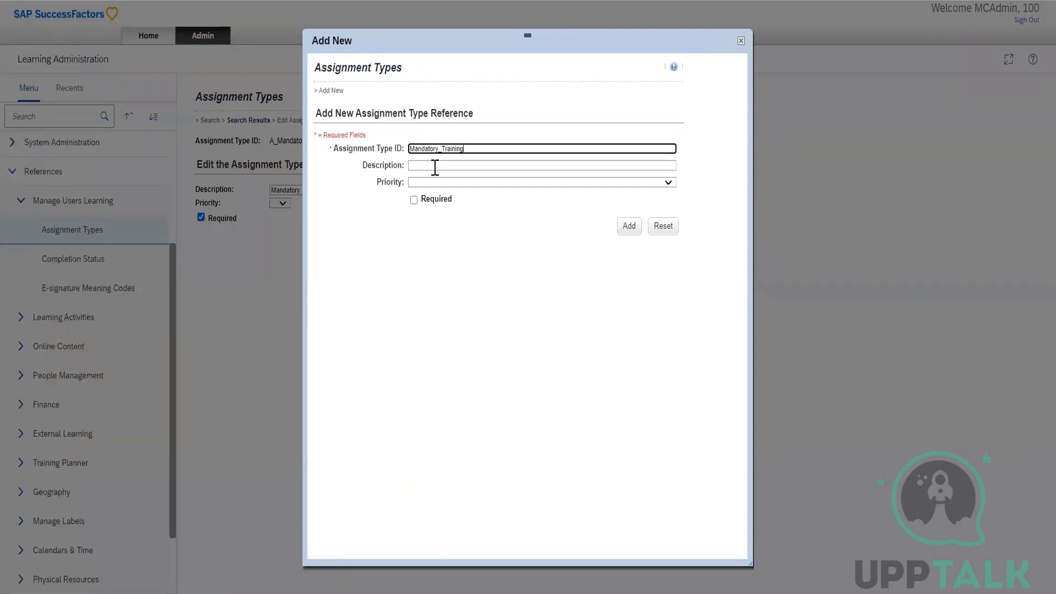
left_click(435, 168)
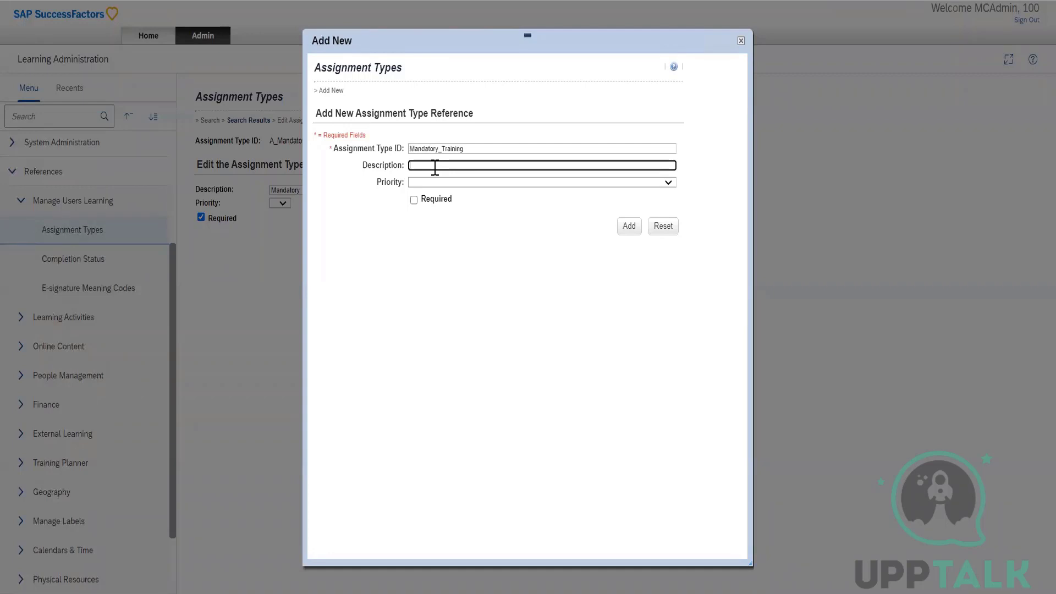
left_click(438, 182)
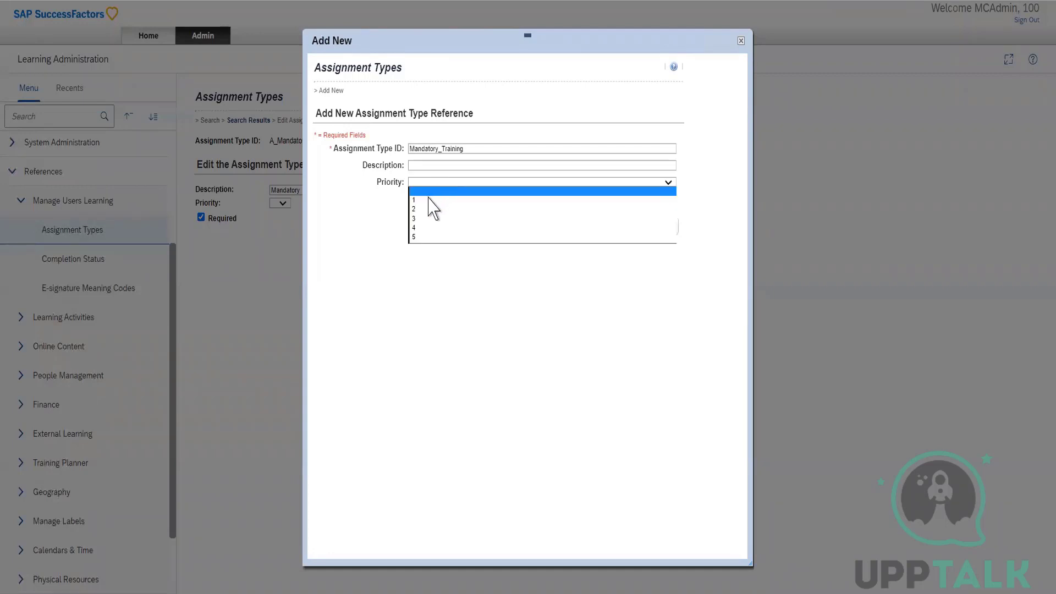
left_click(429, 200)
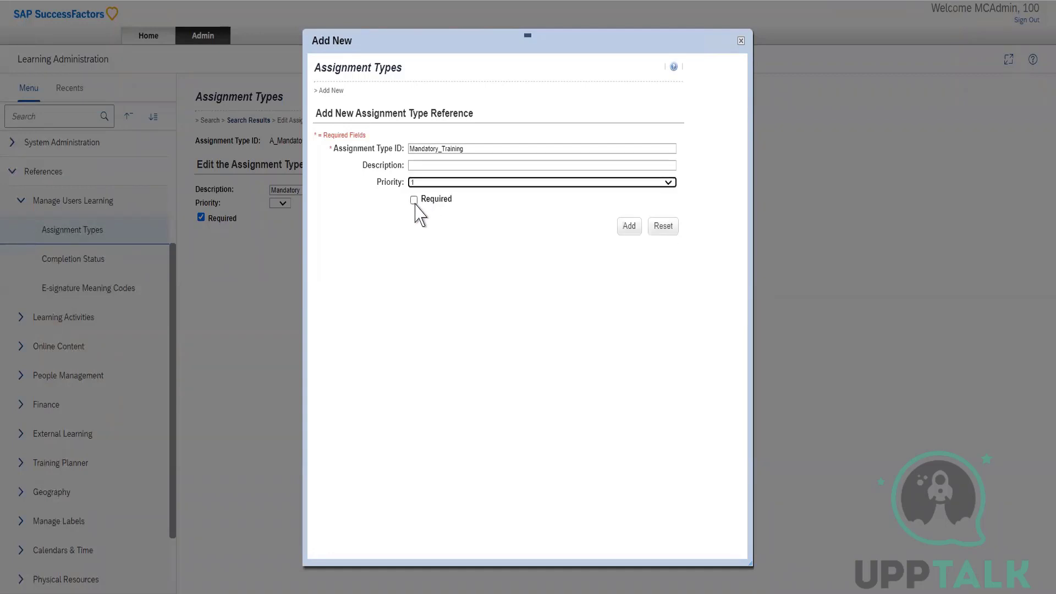
left_click(414, 200)
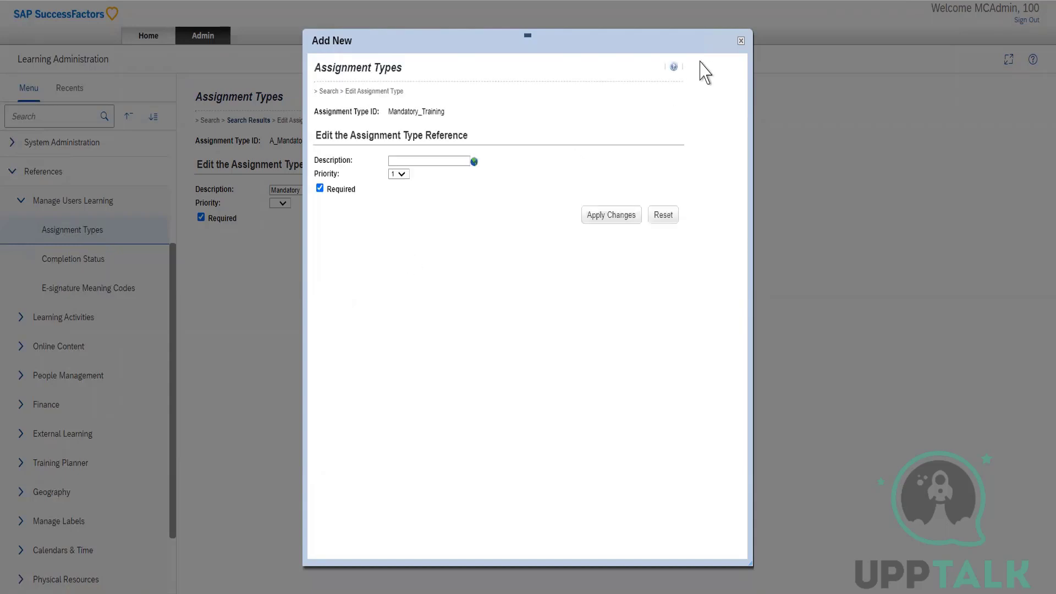
left_click(742, 42)
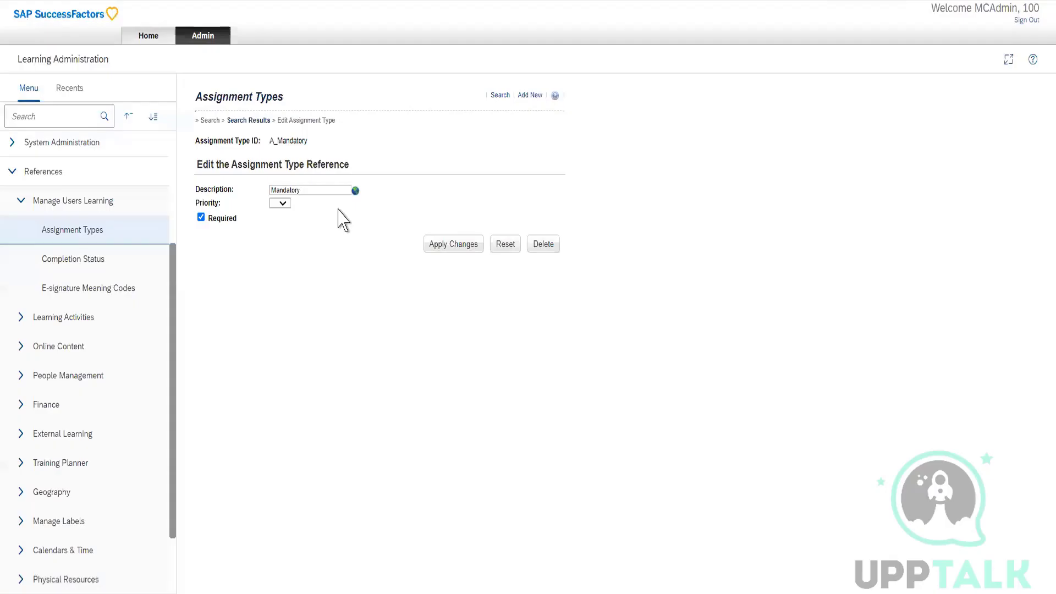
Return to the assignment type search and find IDs containing "mandatory_Training".
left_click(245, 120)
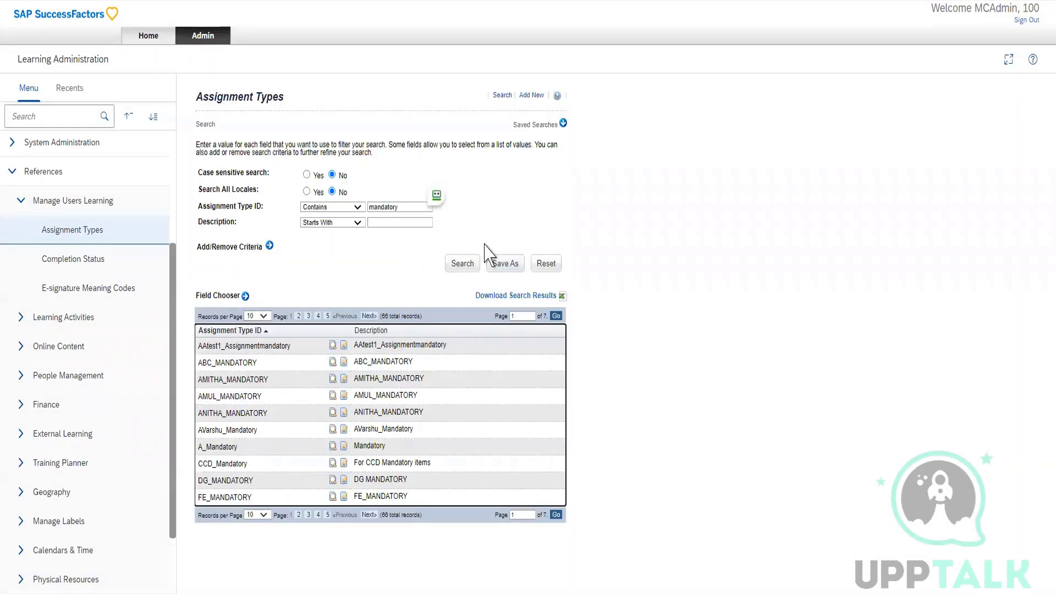
left_click(409, 204)
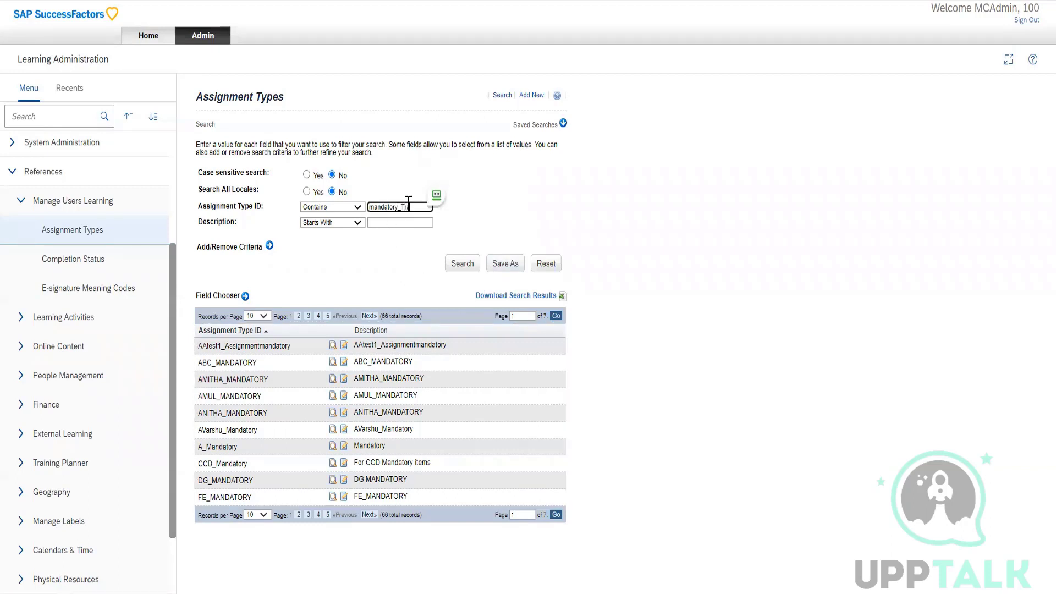
left_click(462, 265)
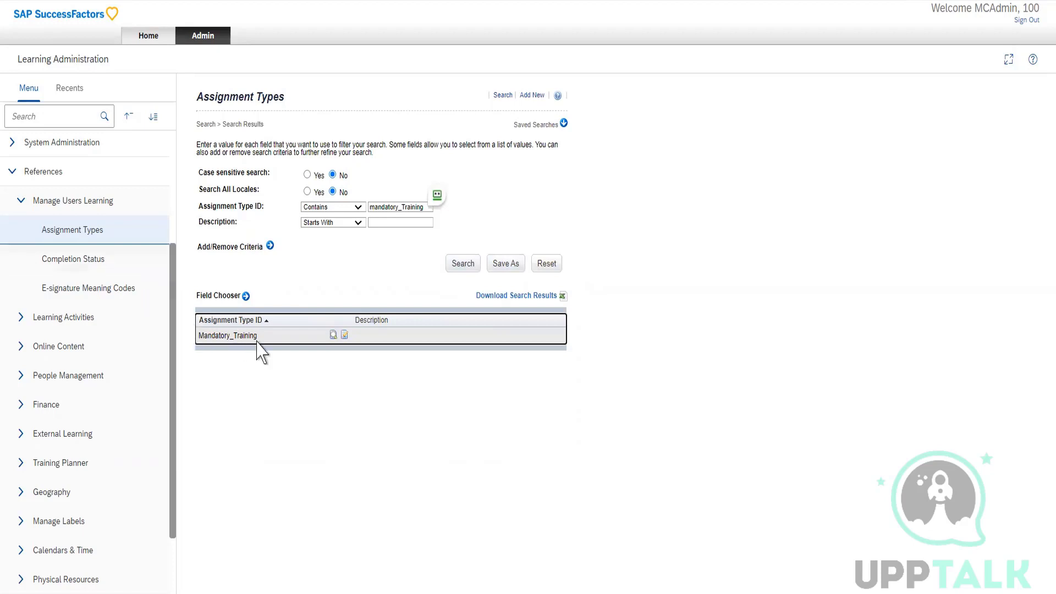
Start a new item under Learning Activities and find the "assignment type" field on its form.
scroll(127, 347, "up", 3)
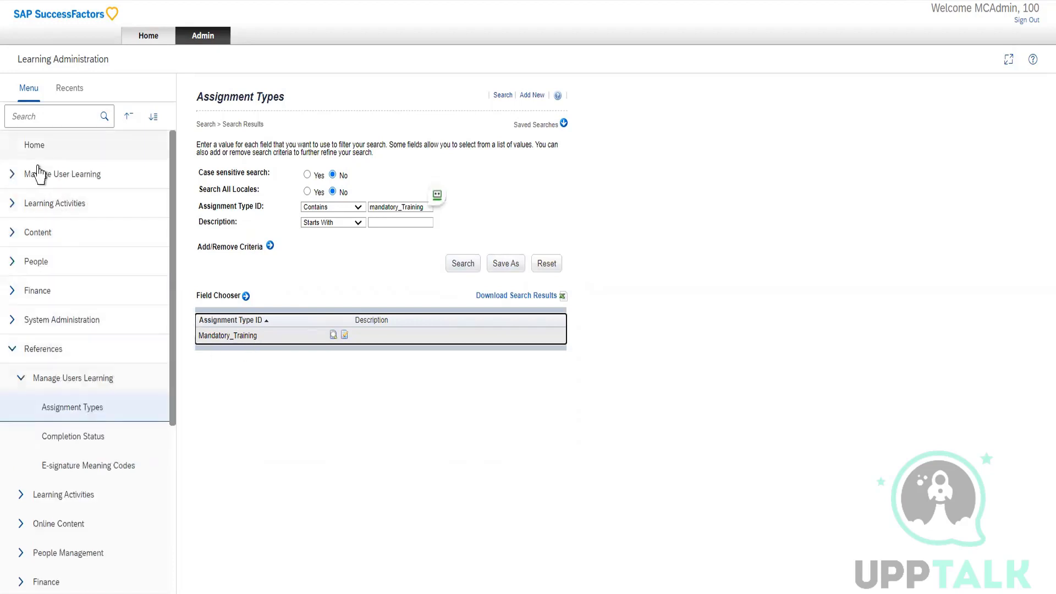
left_click(14, 209)
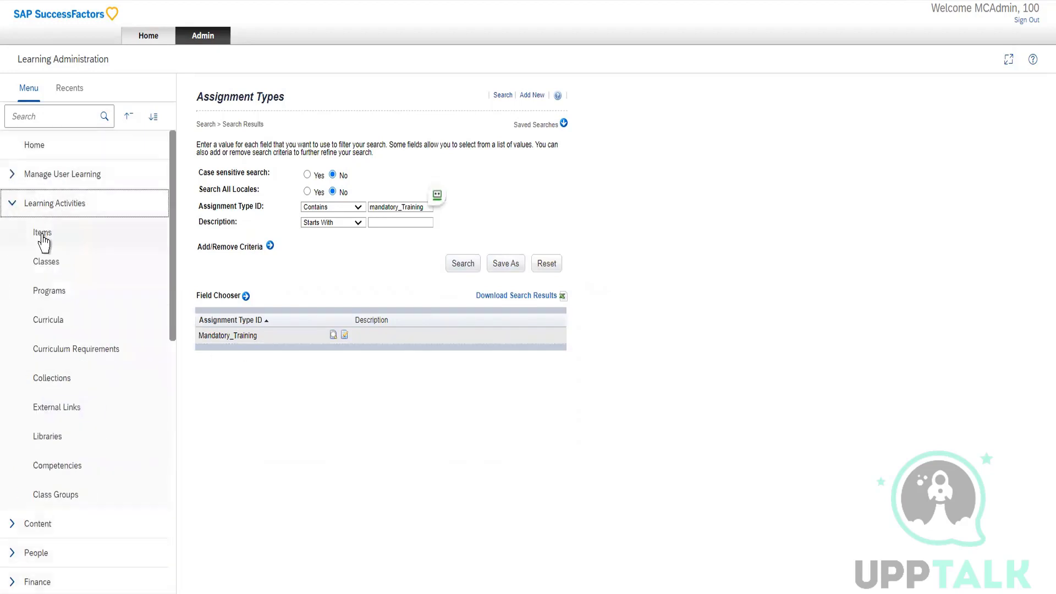
left_click(43, 236)
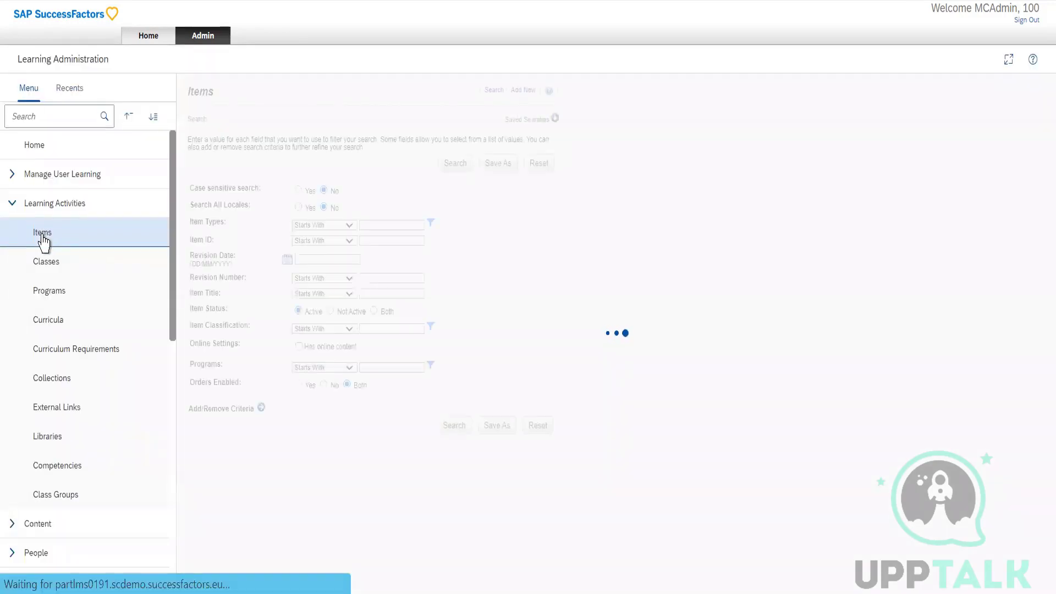
left_click(523, 90)
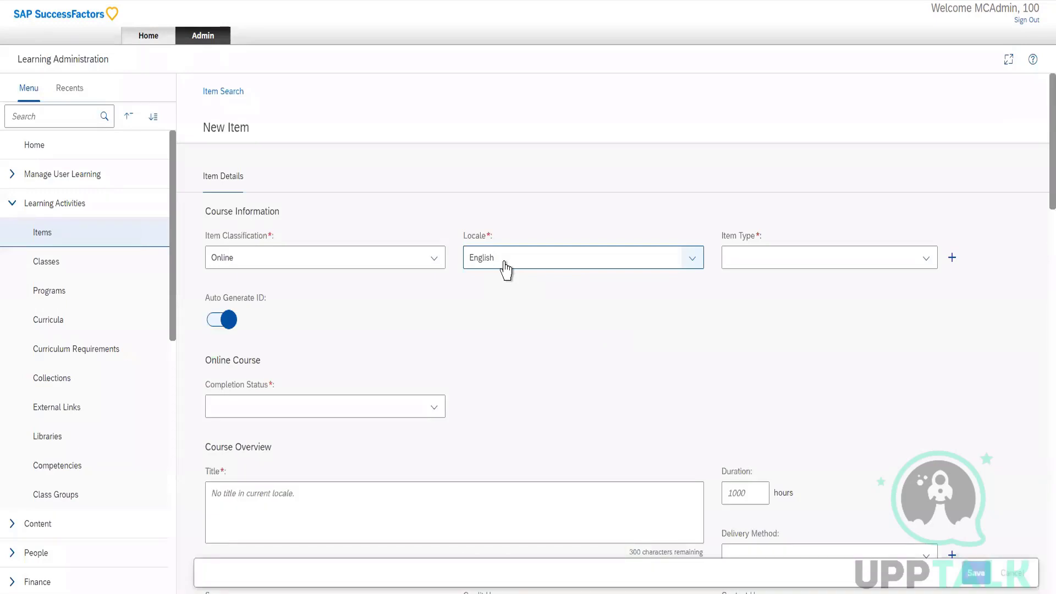
key("ctrl+f")
type("assign")
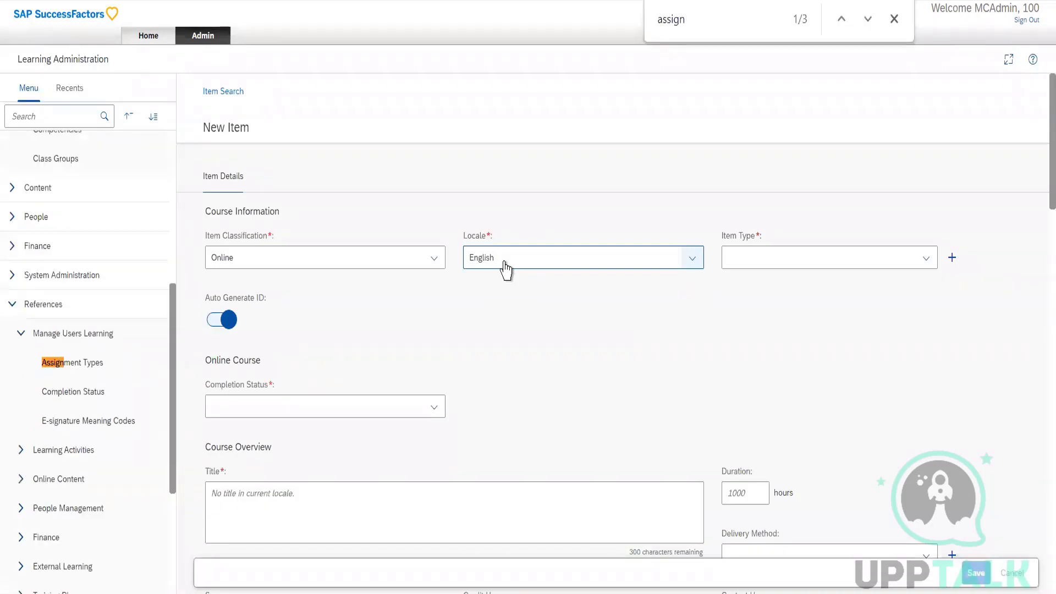
type("ment type")
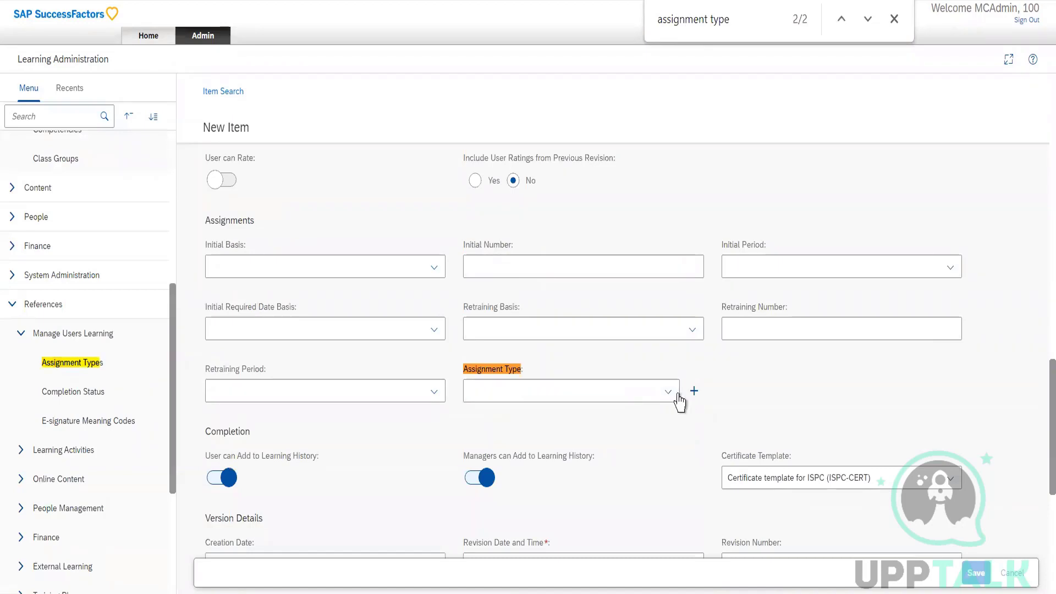
Examine the new item's Assignment Type options, looking through the entries whose names begin with "Mandatory".
left_click(669, 391)
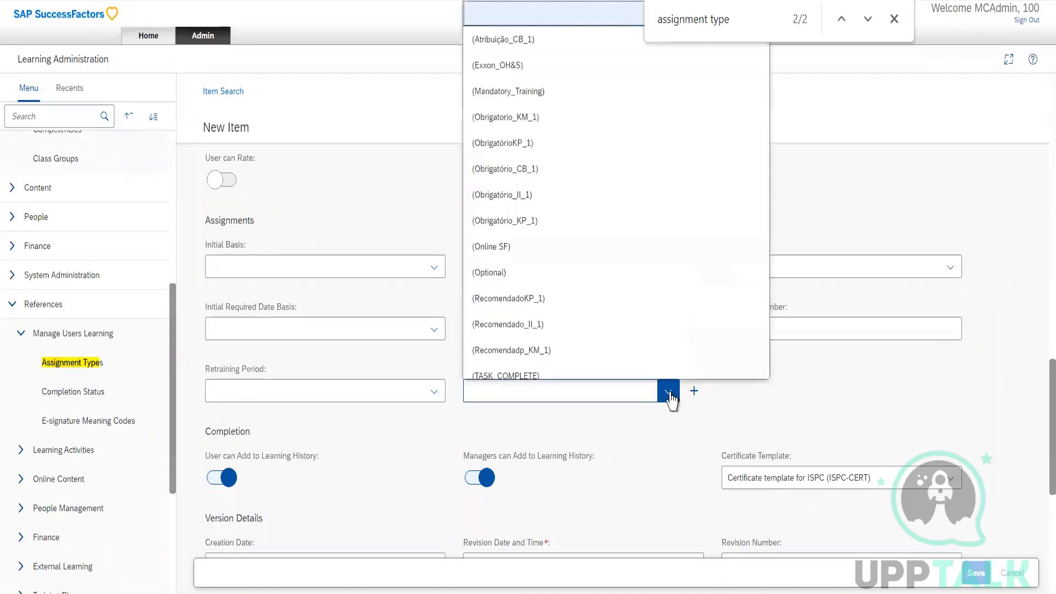
scroll(549, 145, "down", 5)
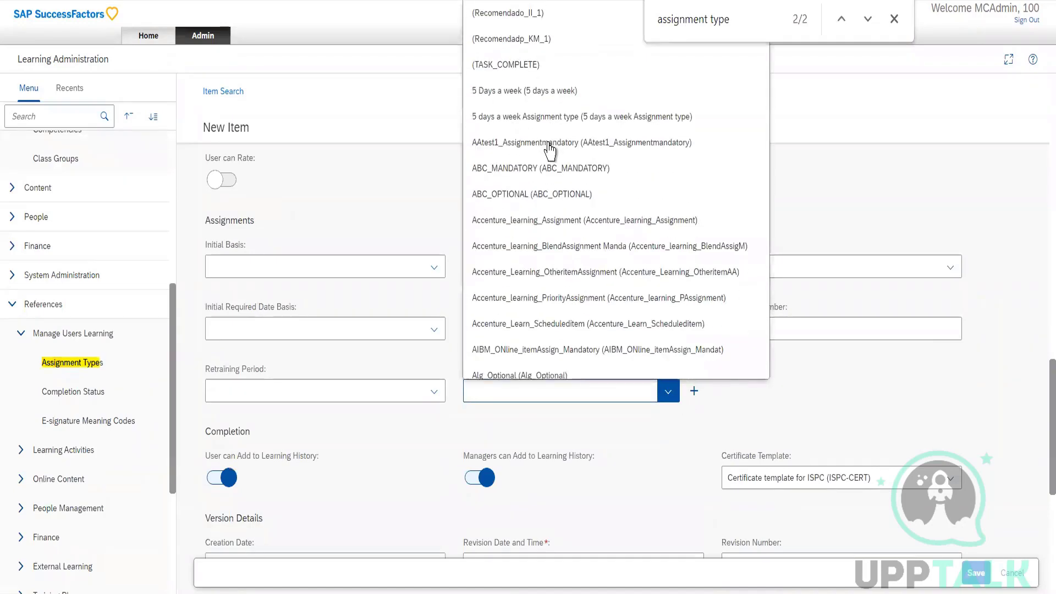
scroll(550, 148, "down", 5)
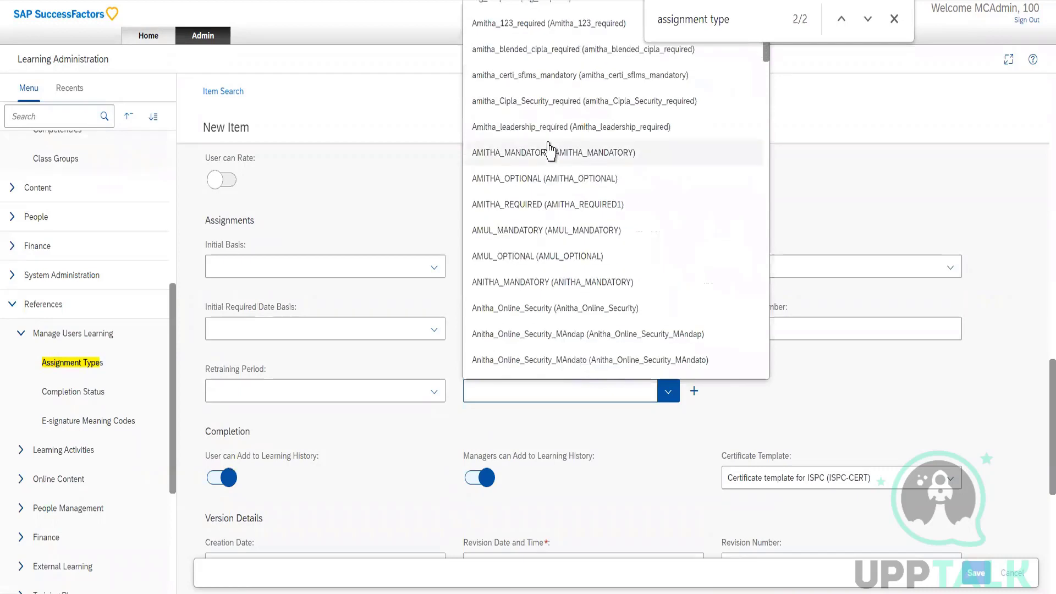
type("mandat")
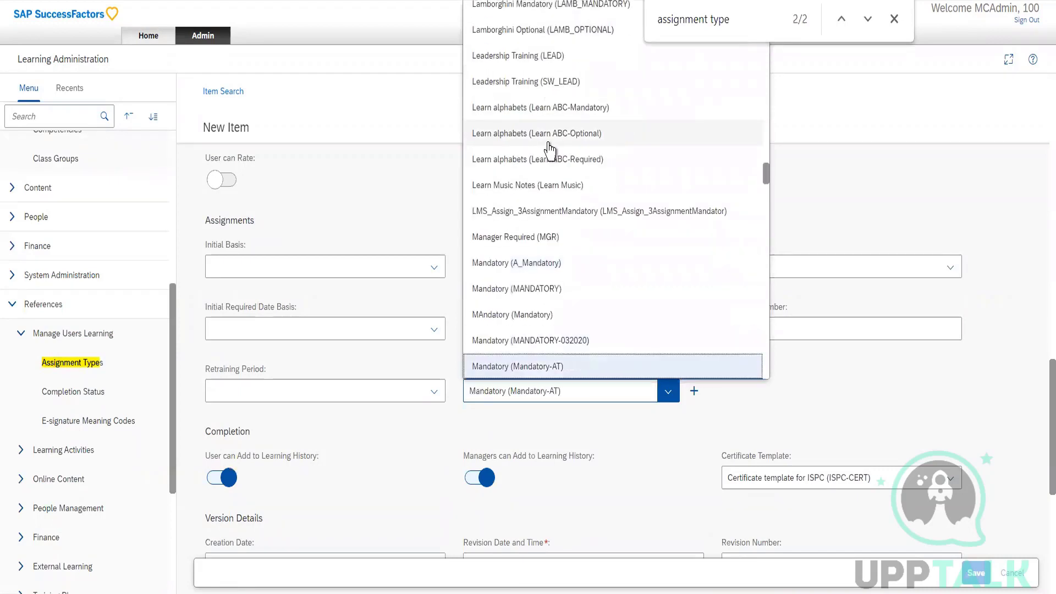
key("Down")
key("Down")
key("Down")
key("Down")
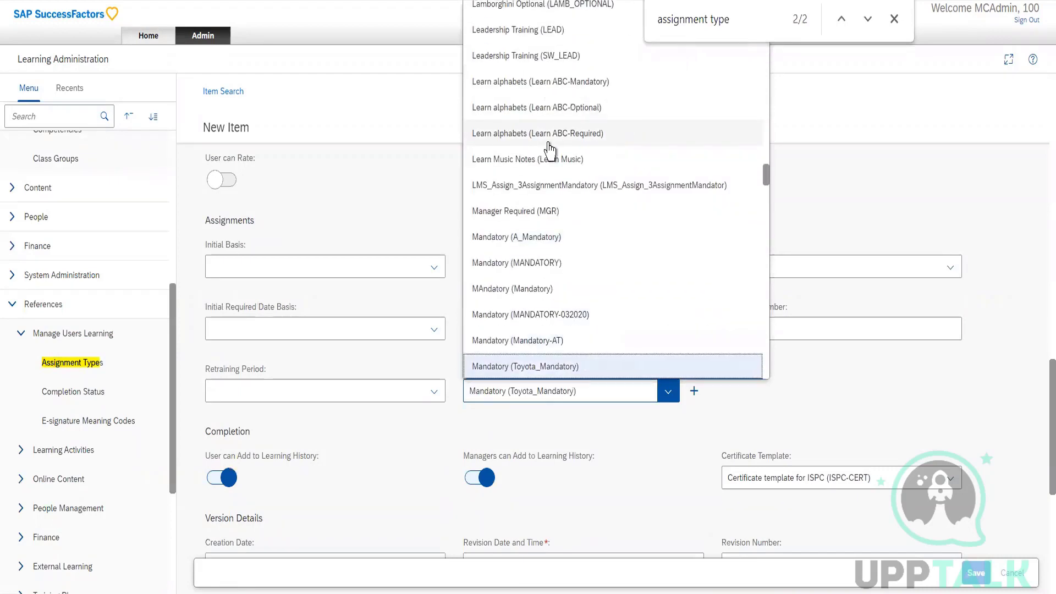
key("Down")
key("Down")
key("Down")
key("Down")
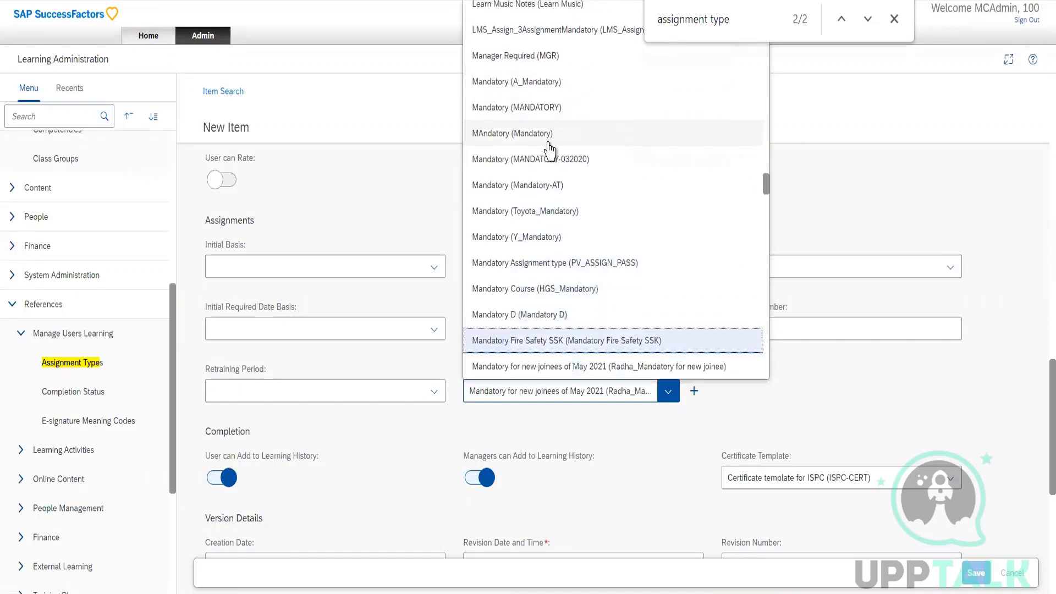
key("Down")
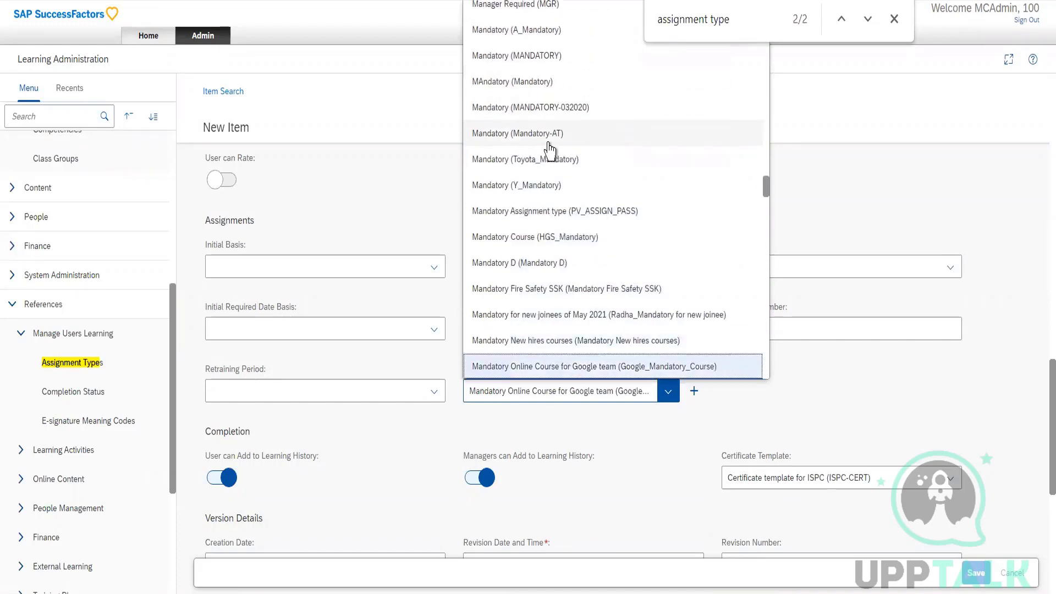
key("Down")
key("Down")
key("Down")
key("Down")
key("Down")
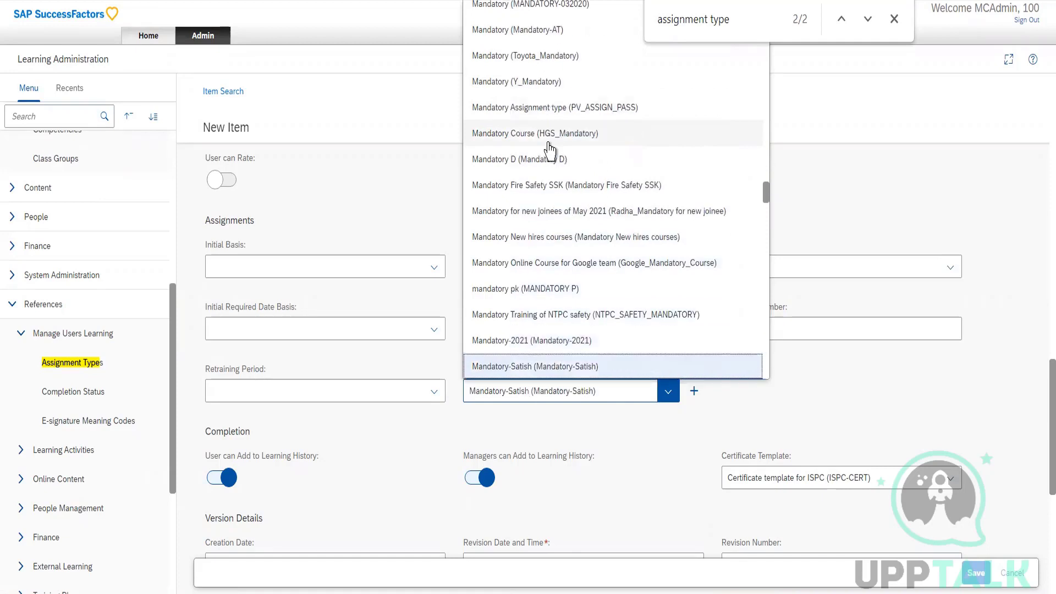
key("Down")
key("Down")
key("Down")
key("Down")
key("Down")
key("Down")
key("Down")
key("Down")
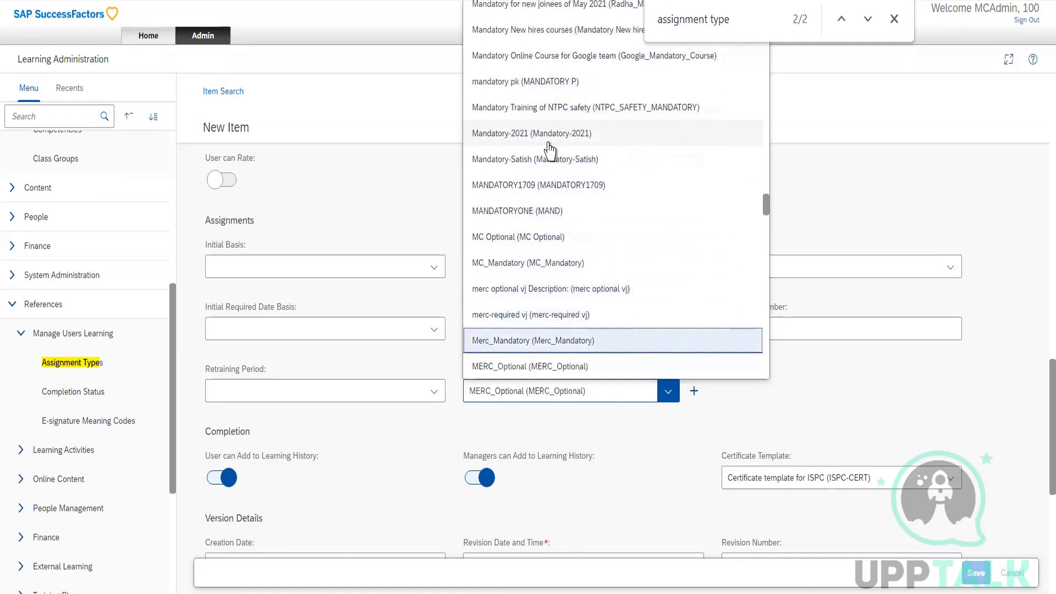
type("mand")
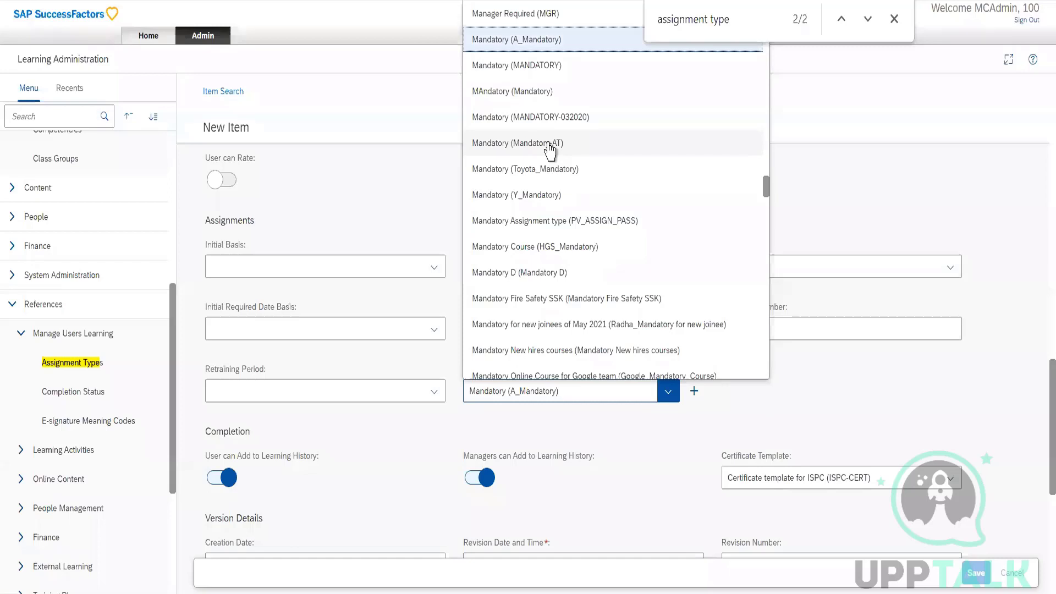
key("Down")
key("Down")
key("Down")
key("Down")
key("Down")
key("Down")
key("Down")
key("Down")
key("Down")
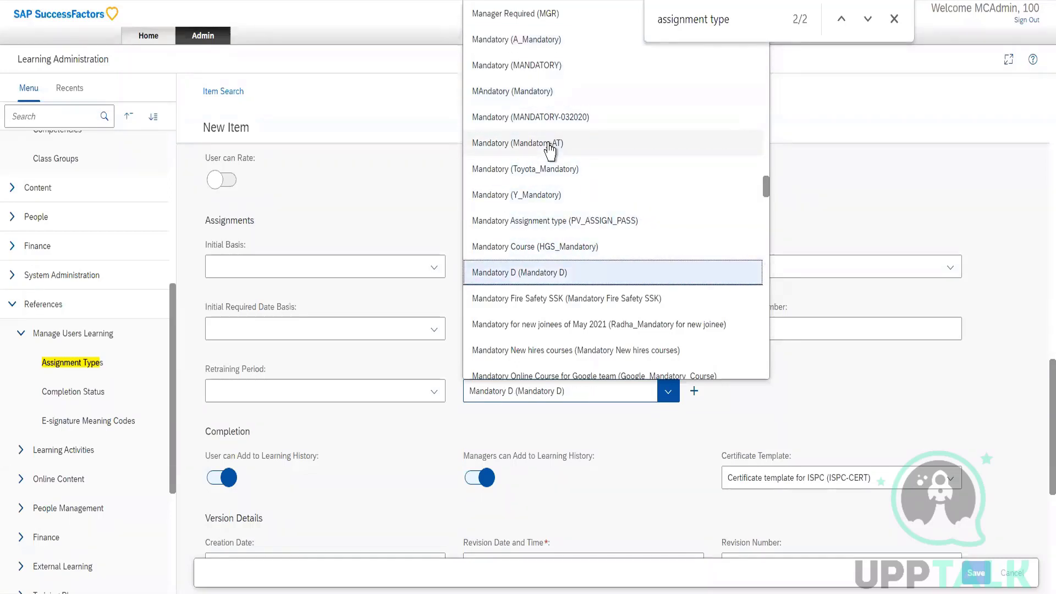
type("tea")
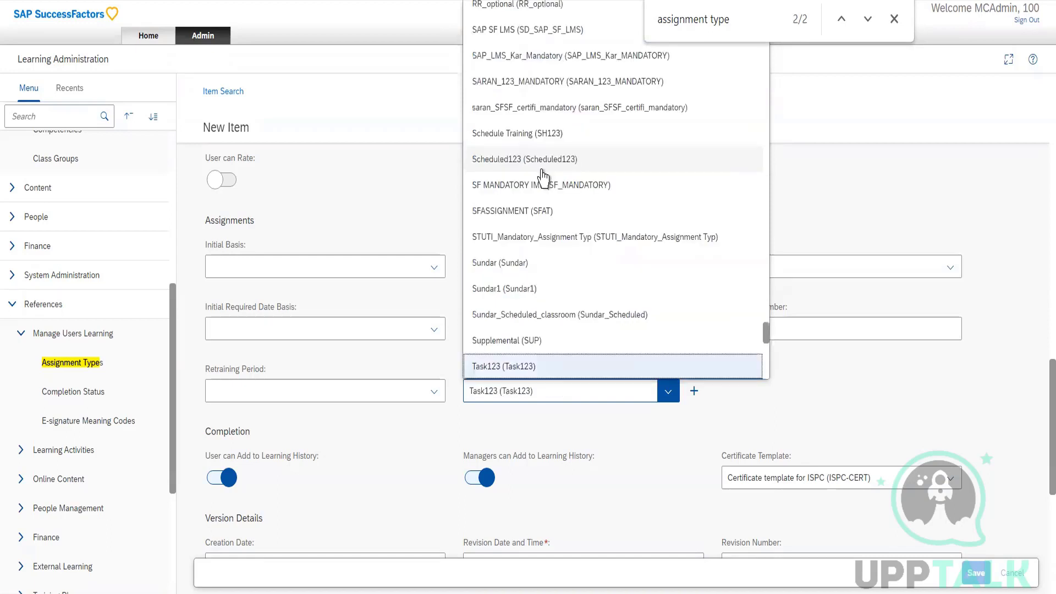
type("m")
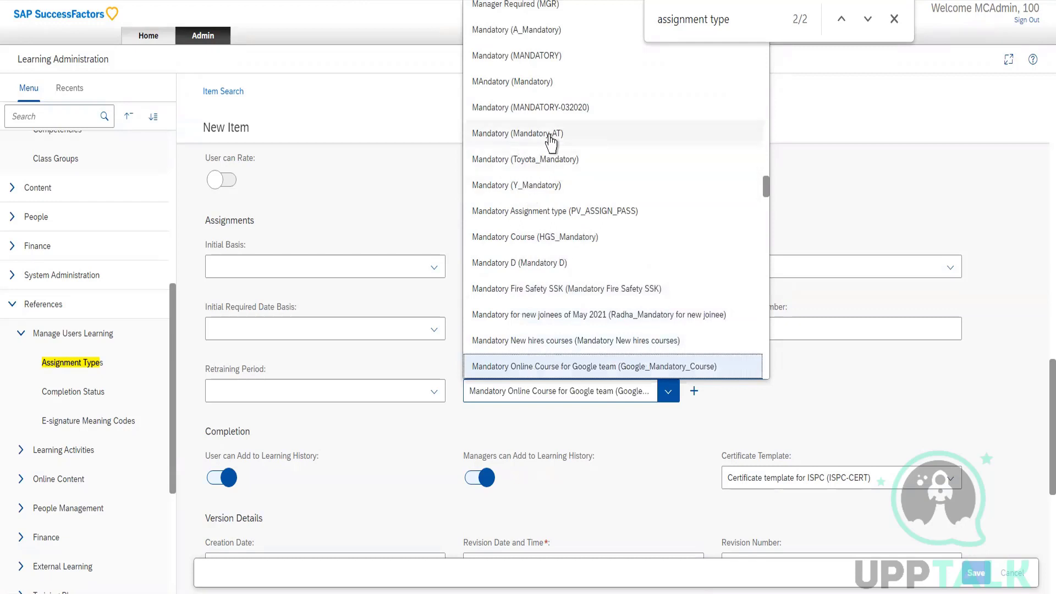
Return to the Assignment Types reference and search for IDs starting with Y_Mandatory.
left_click(65, 364)
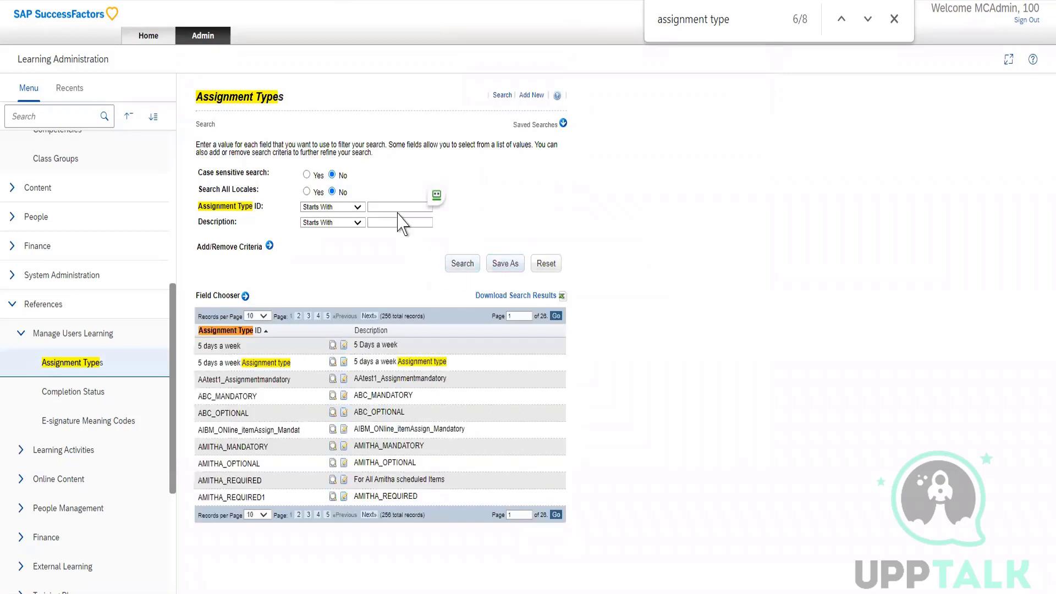
left_click(397, 208)
type("Y_Mandatory")
key("Return")
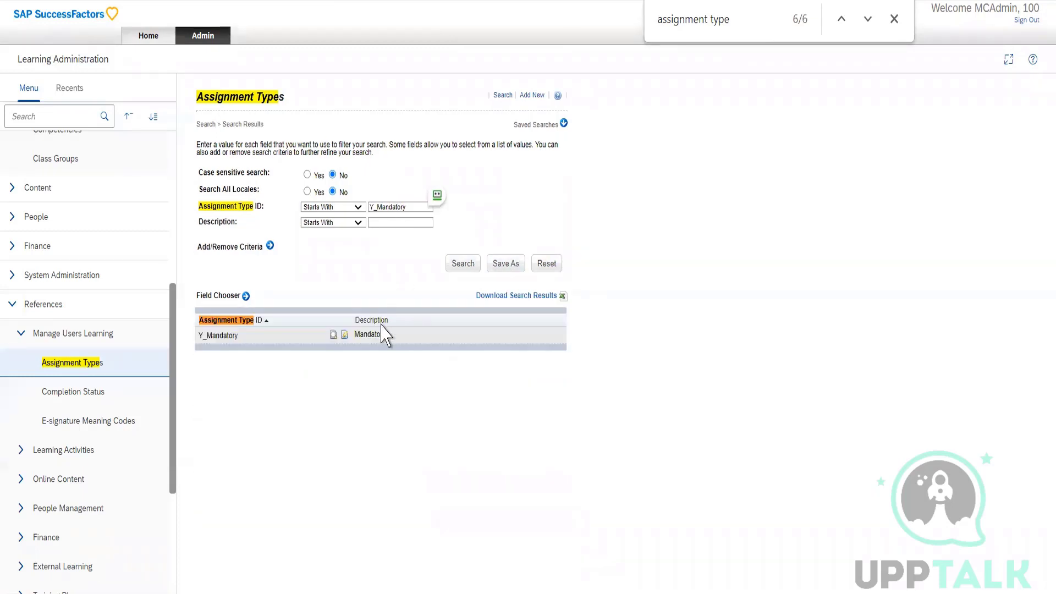
left_click_drag(220, 336, 235, 336)
Open the Completion Status reference under Manage Users Learning, list its records and search for IDs containing "complete".
left_click(77, 398)
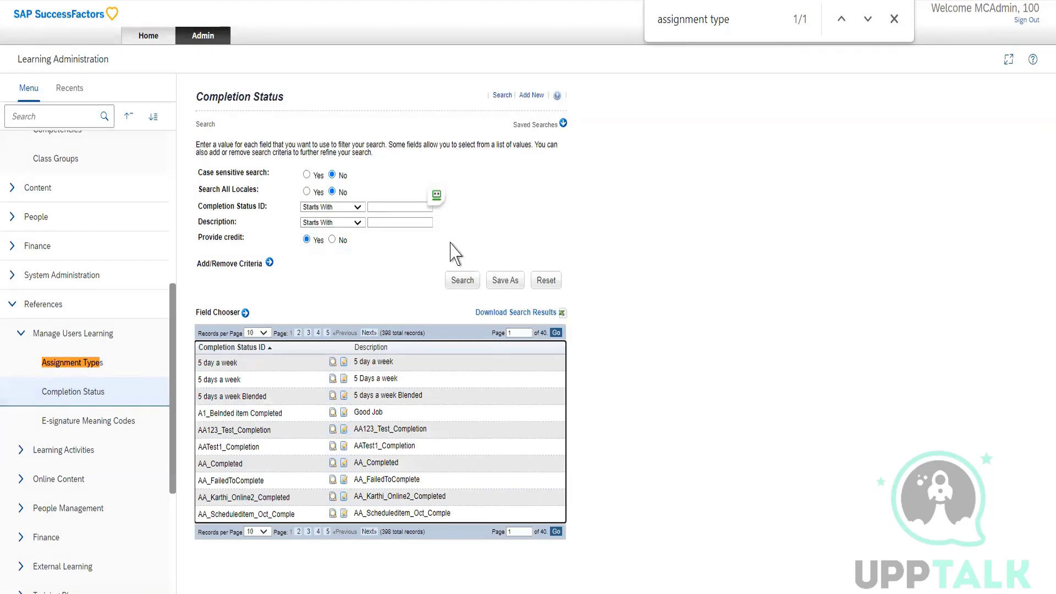
left_click(455, 281)
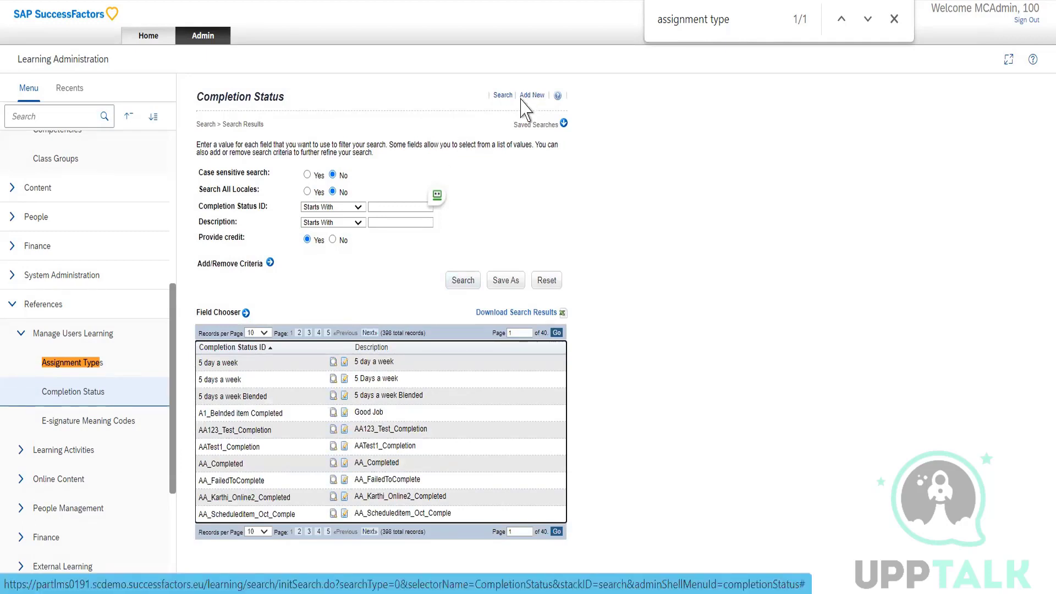
left_click(384, 207)
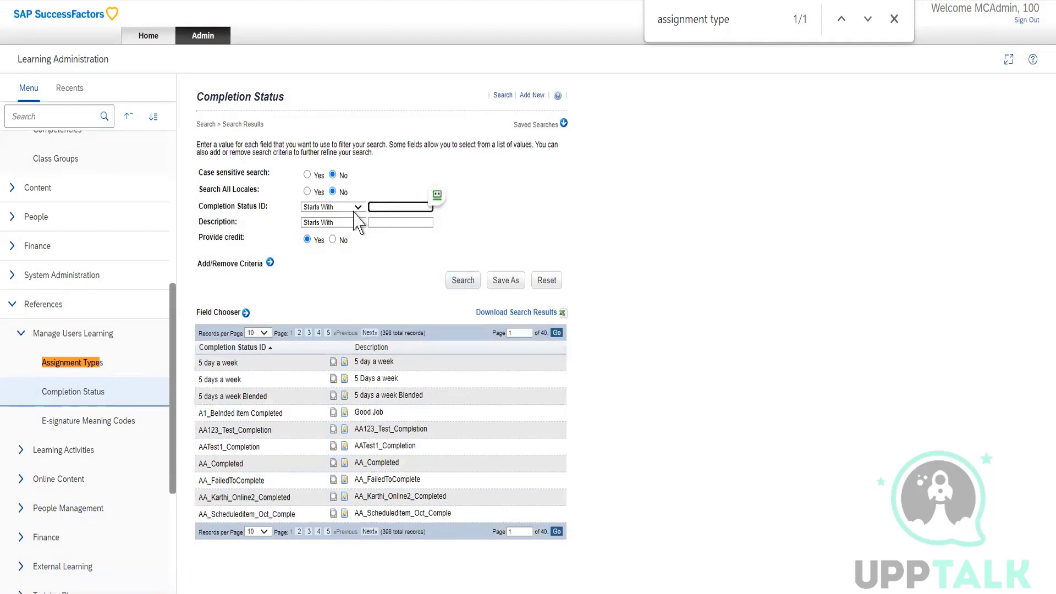
left_click(358, 207)
left_click(326, 248)
left_click(328, 208)
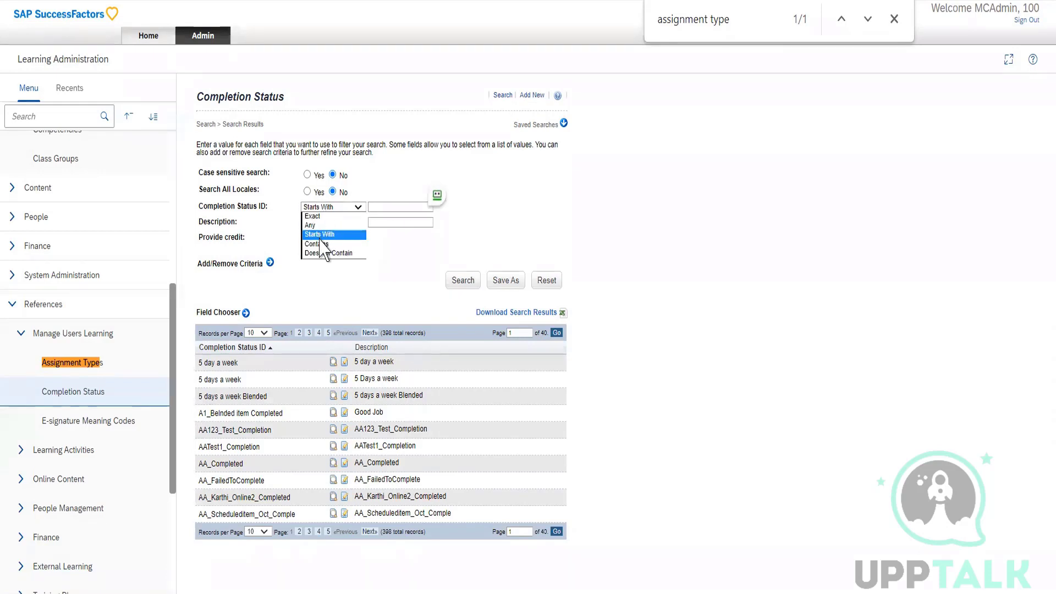
left_click(321, 243)
left_click(394, 205)
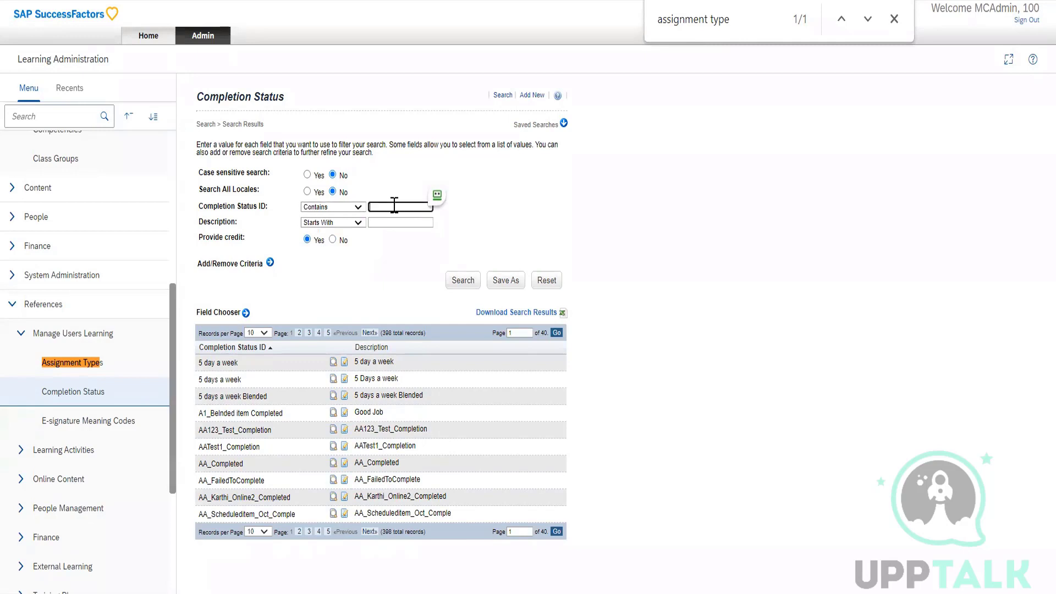
type("complete")
key("Return")
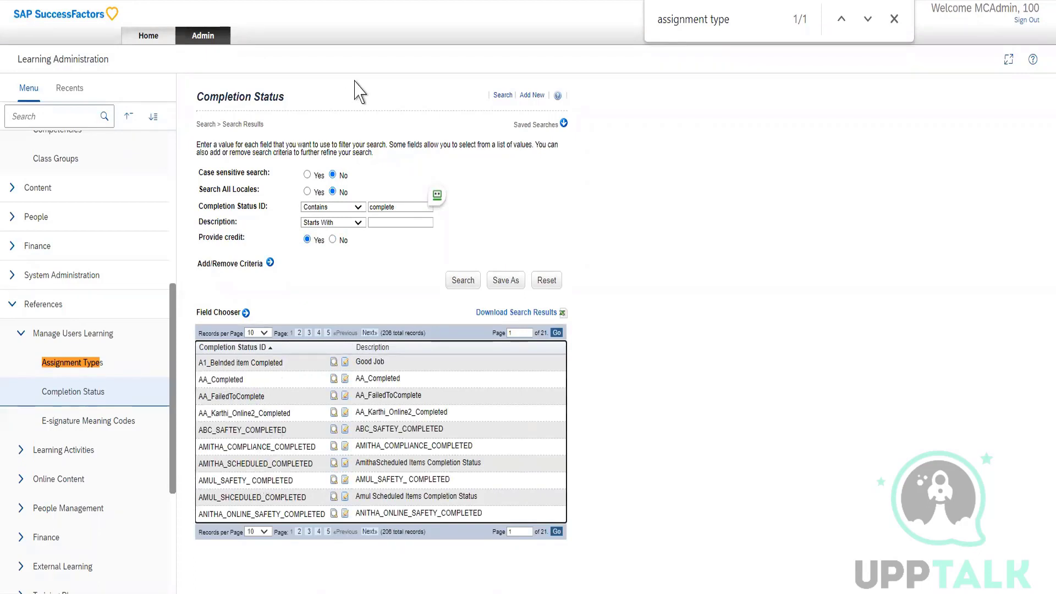
Restrict the completion status search to IDs that exactly match "complete".
left_click(359, 207)
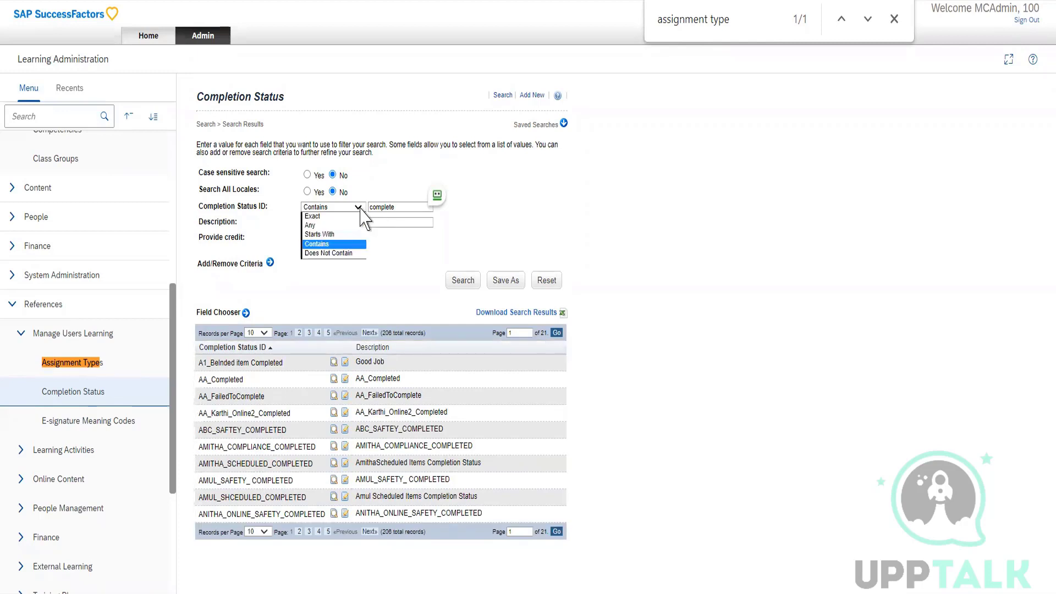
left_click(325, 215)
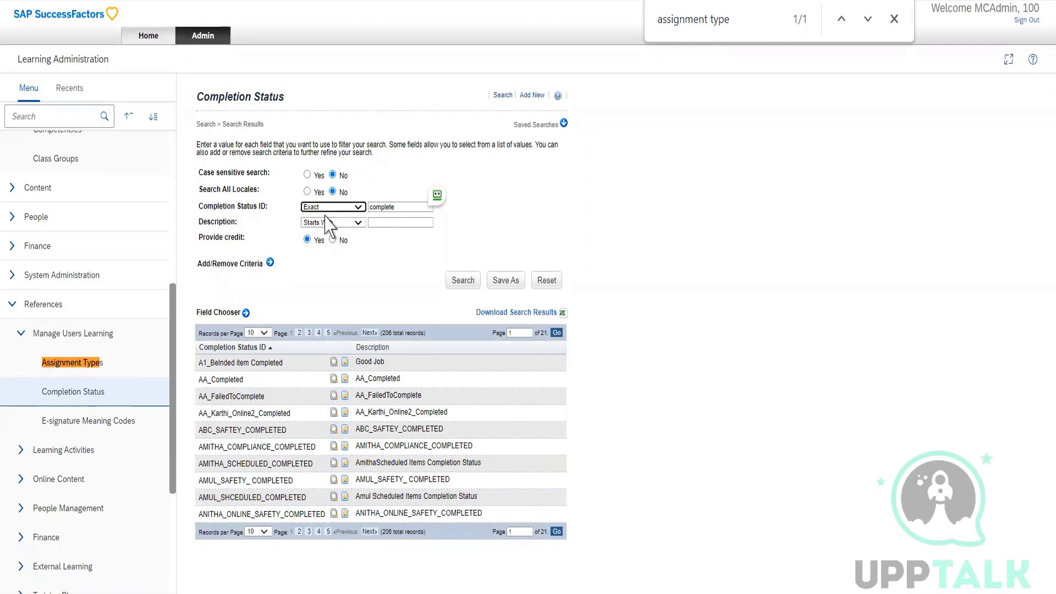
left_click(396, 208)
left_click(462, 280)
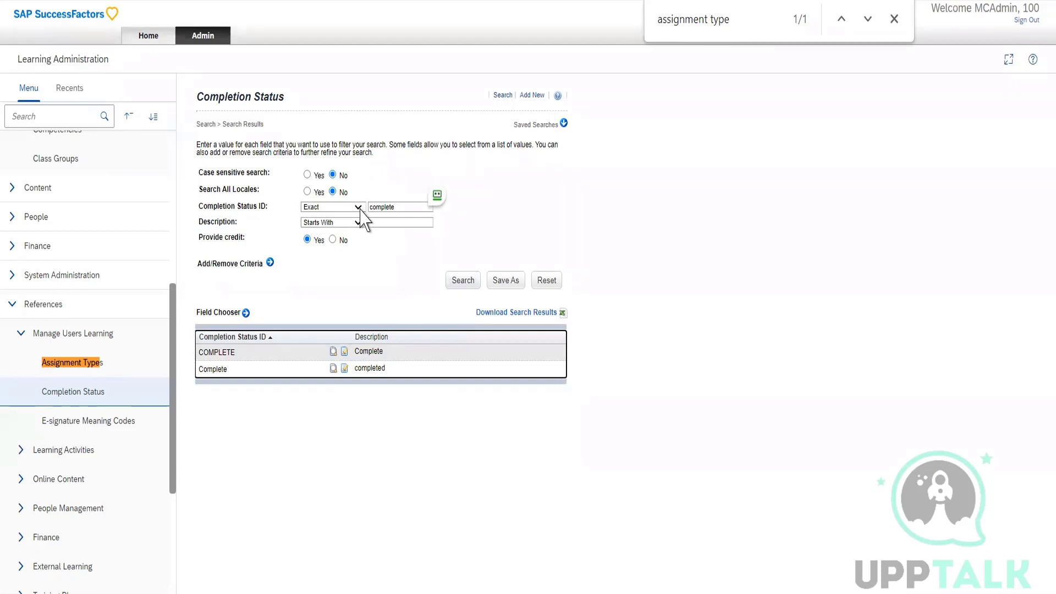
Open a new item form under Learning Activities and find its Completion Status field by searching the page for "completion st".
scroll(47, 287, "up", 5)
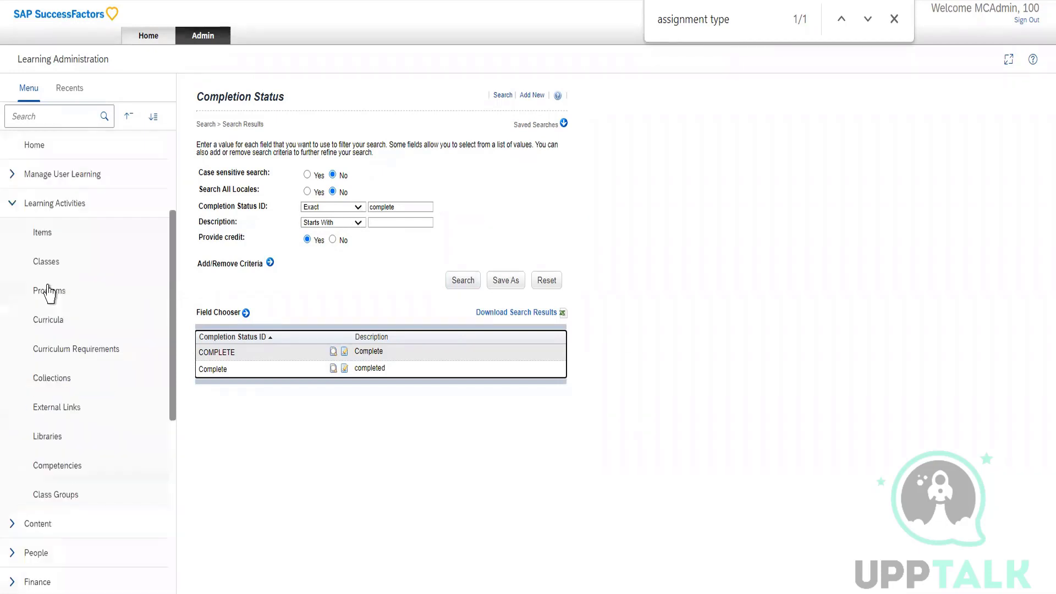
left_click(48, 242)
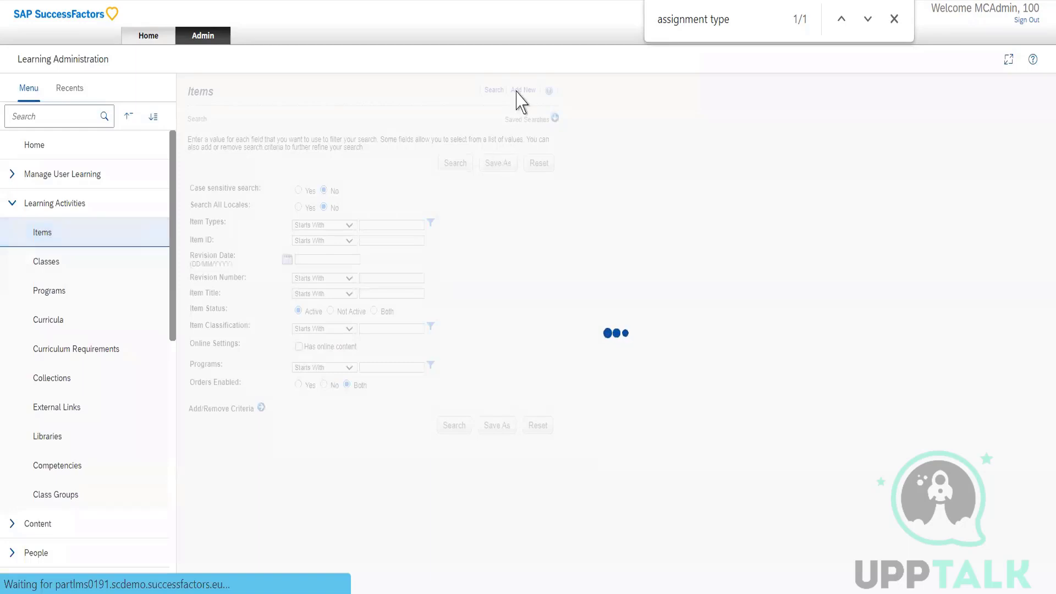
left_click(523, 91)
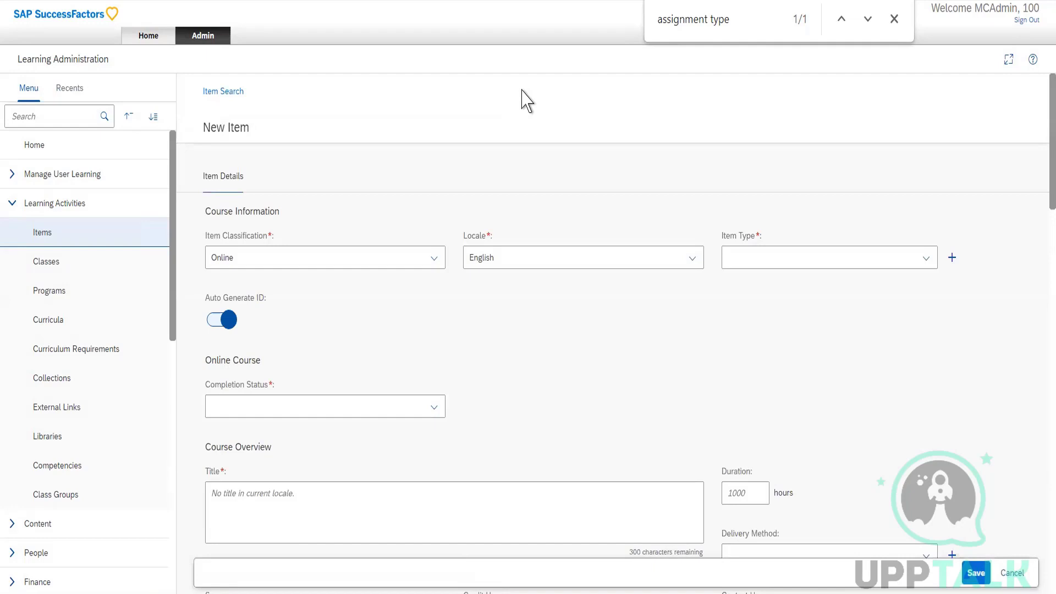
key("ctrl+f")
type("compl")
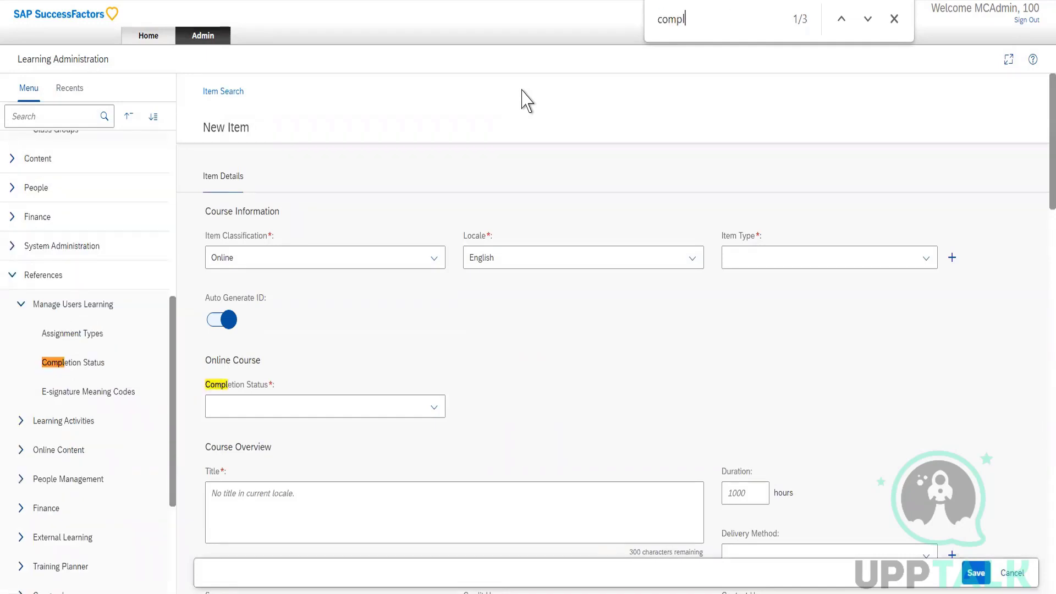
type("etion st")
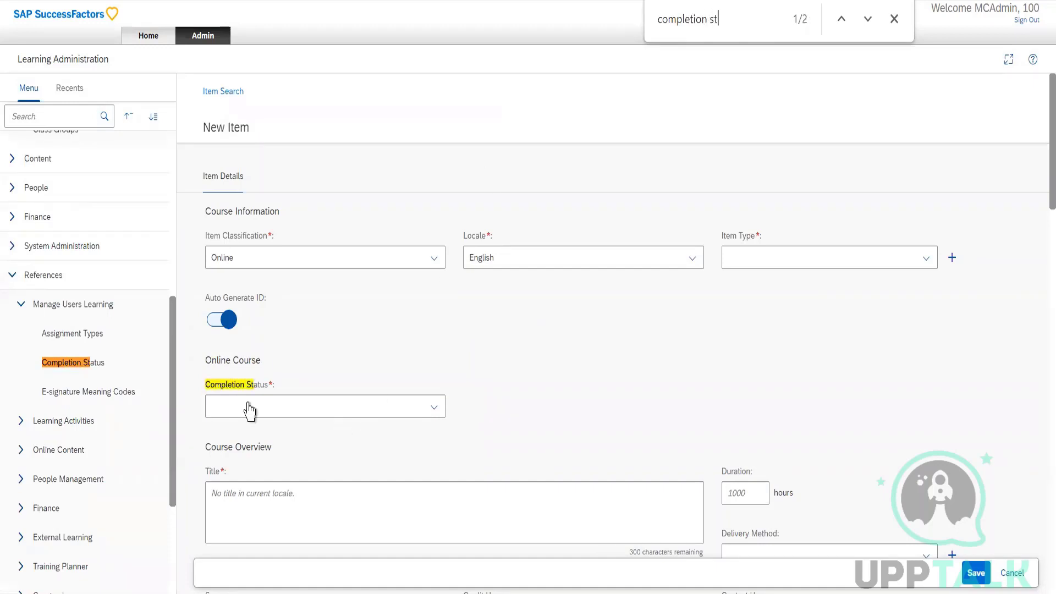
Check which options the new item's Completion Status field offers.
left_click(433, 408)
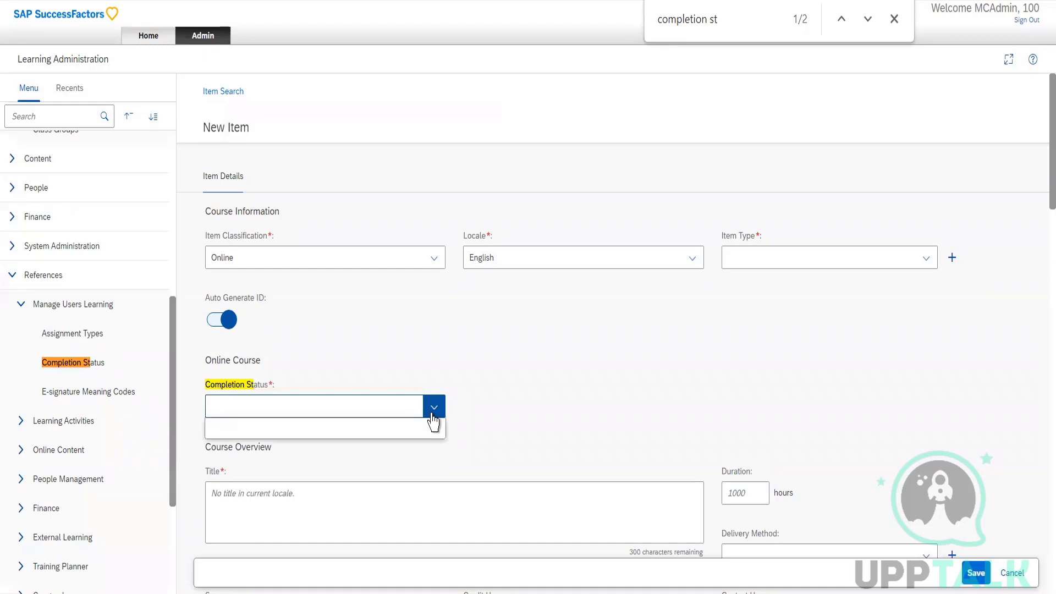
left_click(432, 415)
left_click(433, 415)
left_click(433, 415)
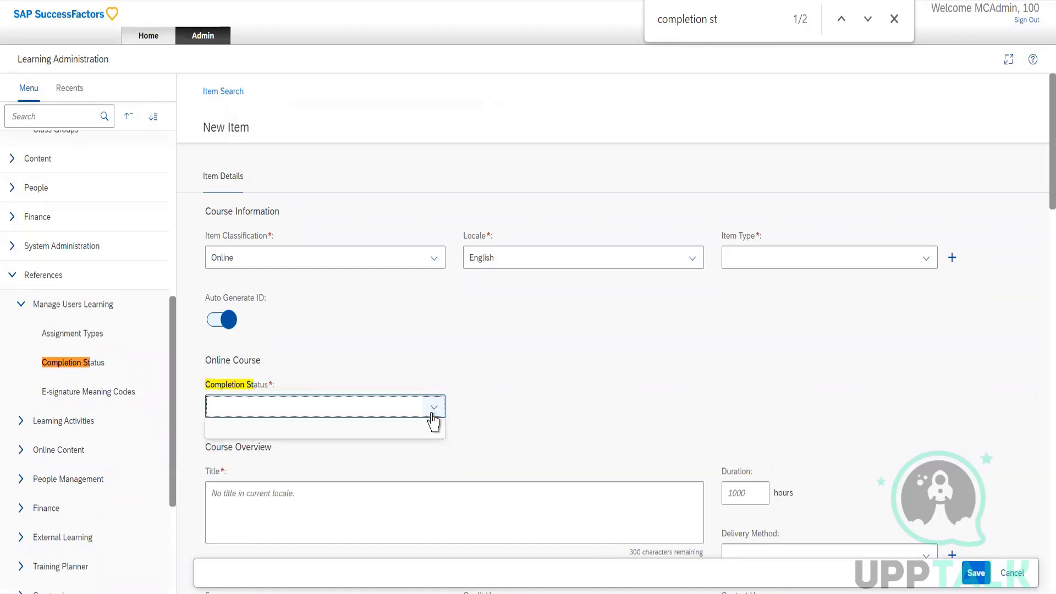
left_click(433, 415)
left_click(433, 414)
left_click(433, 414)
left_click(433, 409)
left_click(433, 408)
left_click(432, 408)
left_click(432, 408)
left_click(433, 408)
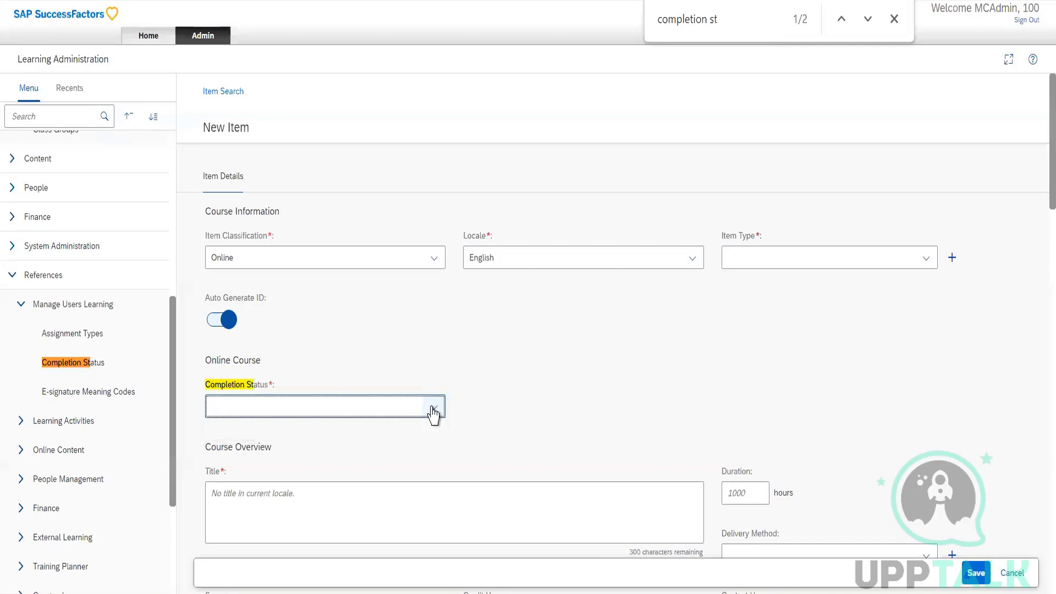
left_click(433, 408)
left_click(425, 381)
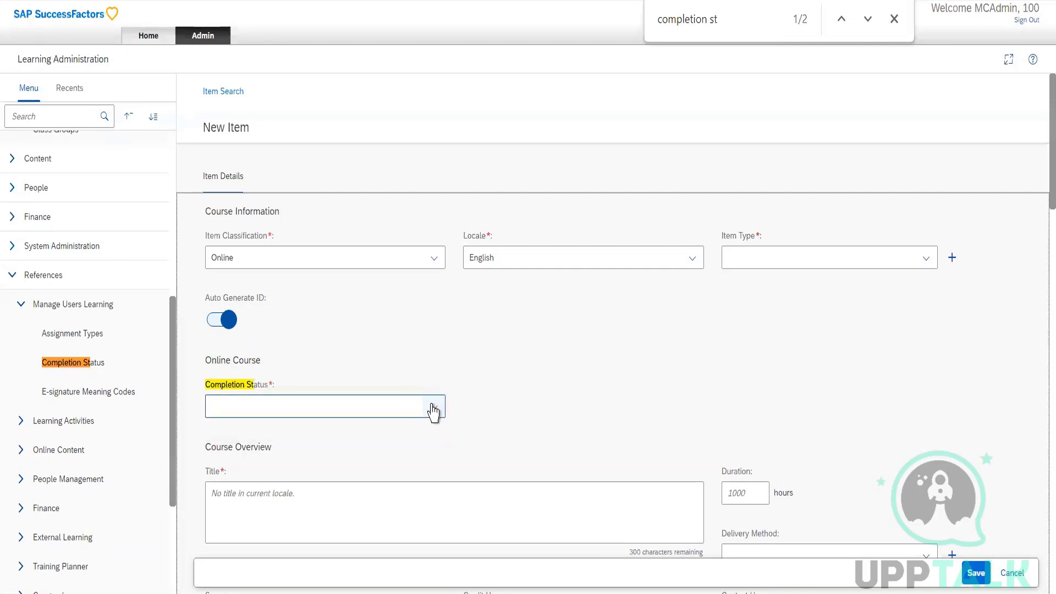
left_click(433, 408)
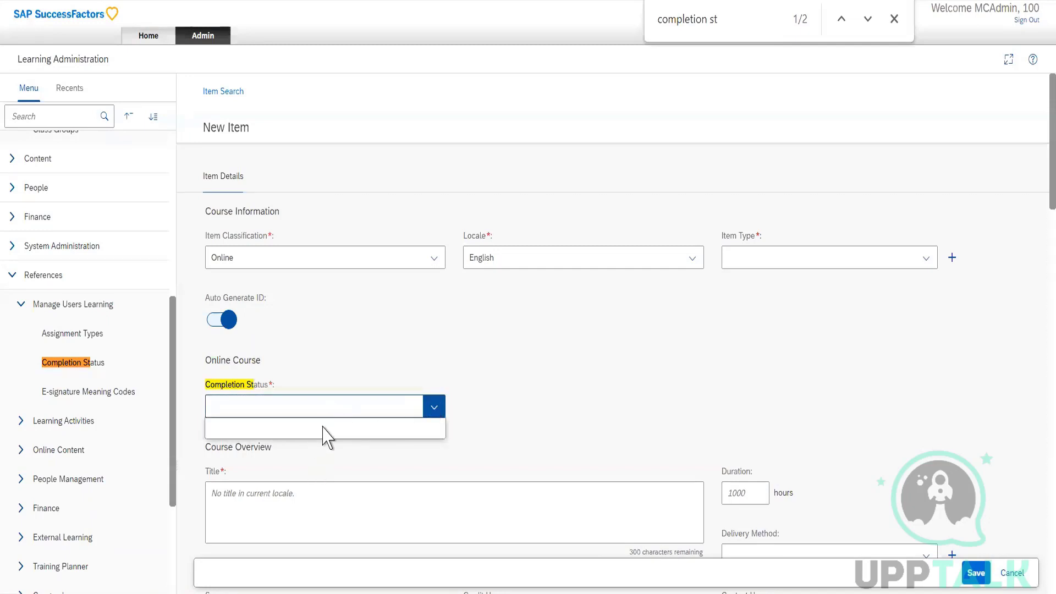
left_click(433, 408)
left_click(433, 408)
left_click(433, 409)
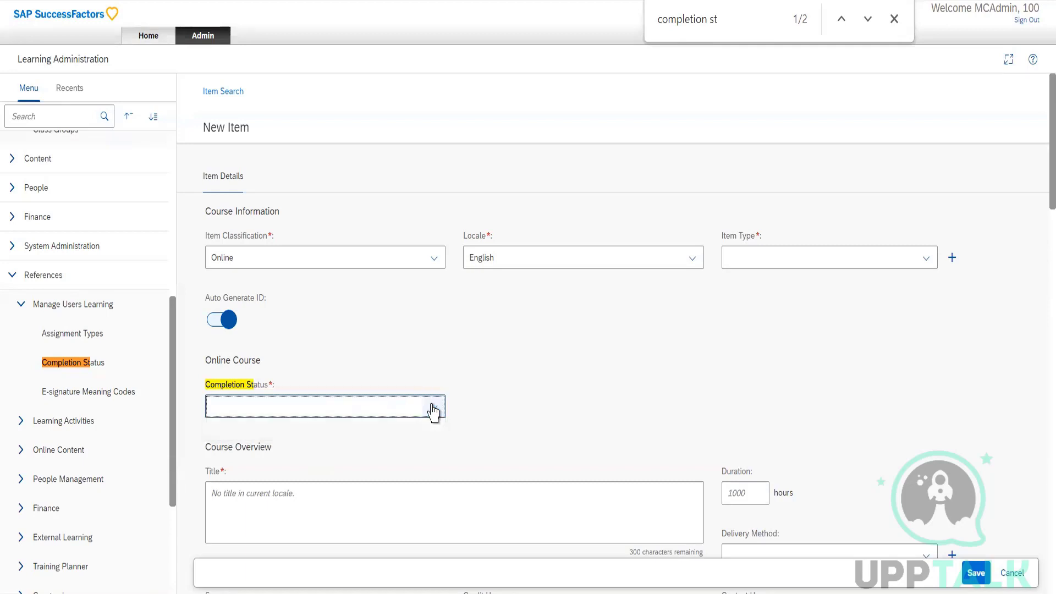
View the description of the CREATE-ADMIN record in the E-signature Meaning Codes reference and return to the search results.
left_click(77, 390)
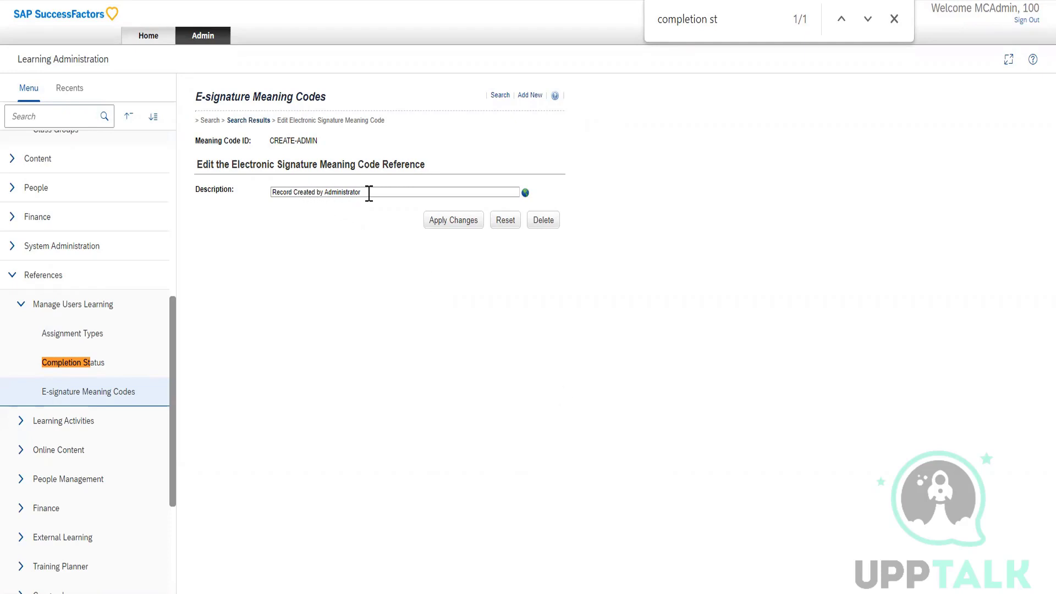
left_click_drag(365, 192, 242, 201)
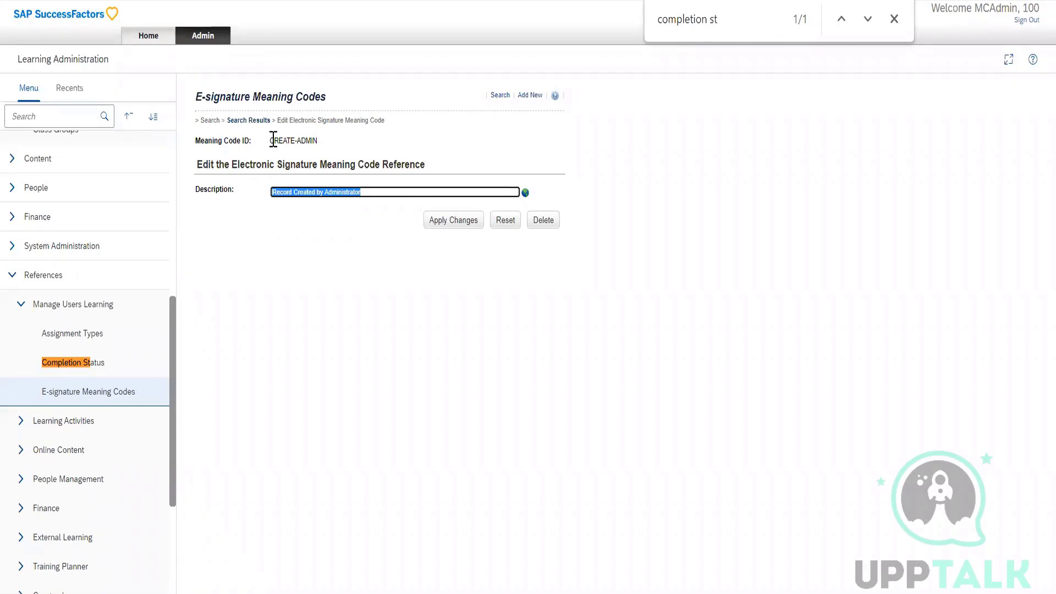
left_click(255, 122)
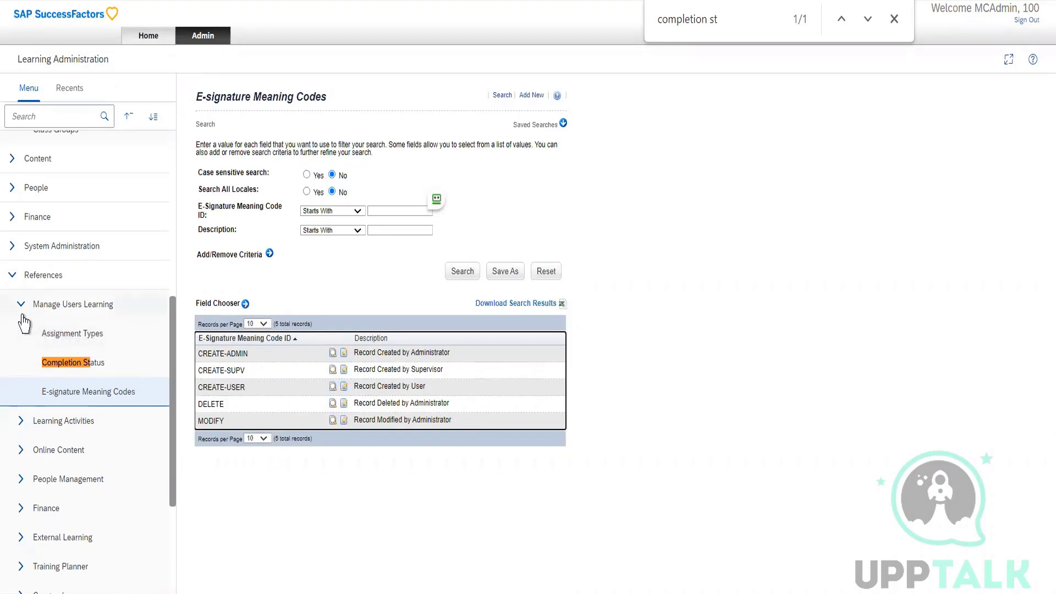
Download the Completion Status reference's search results as a CSV file and open it in Notepad.
left_click(90, 376)
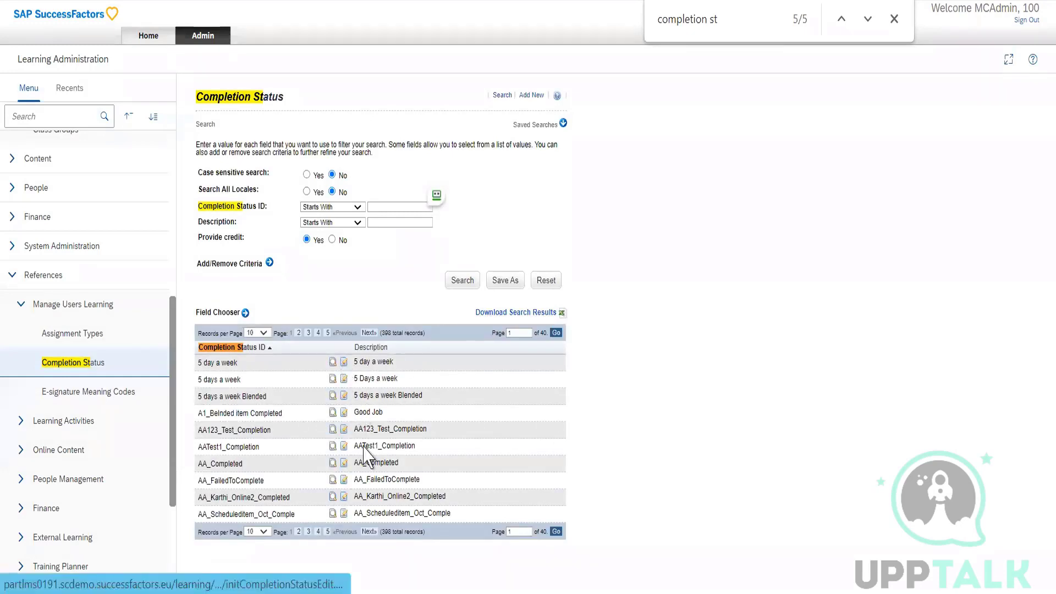
left_click(507, 313)
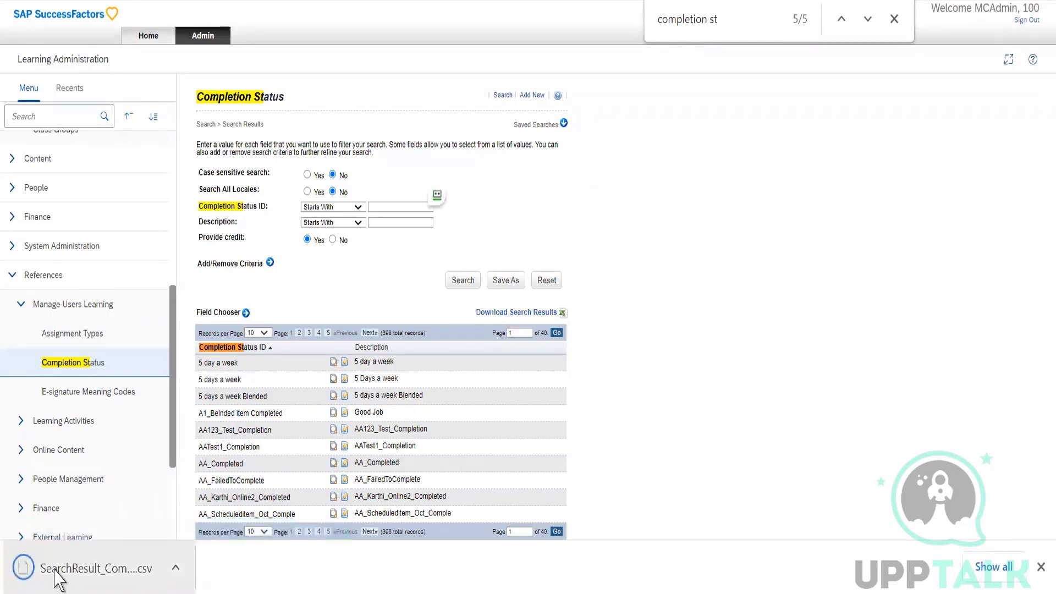
left_click(60, 572)
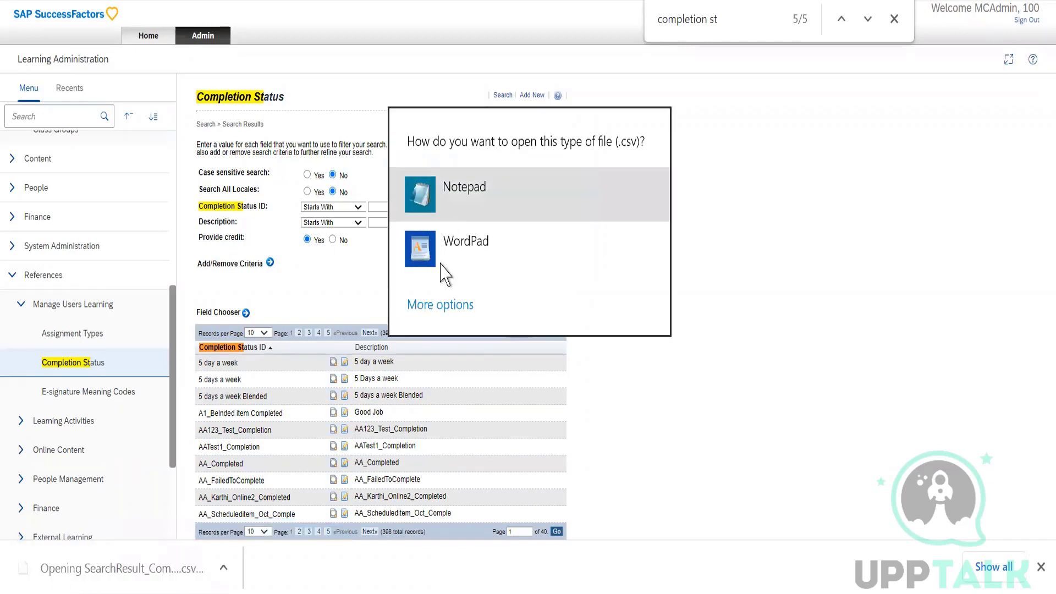
left_click(443, 308)
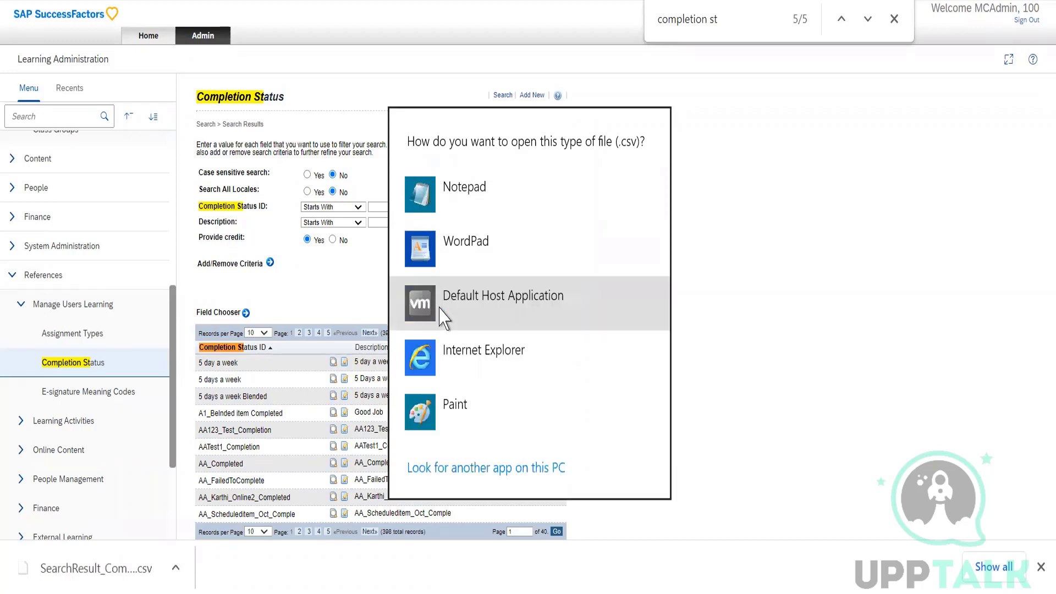
left_click(445, 204)
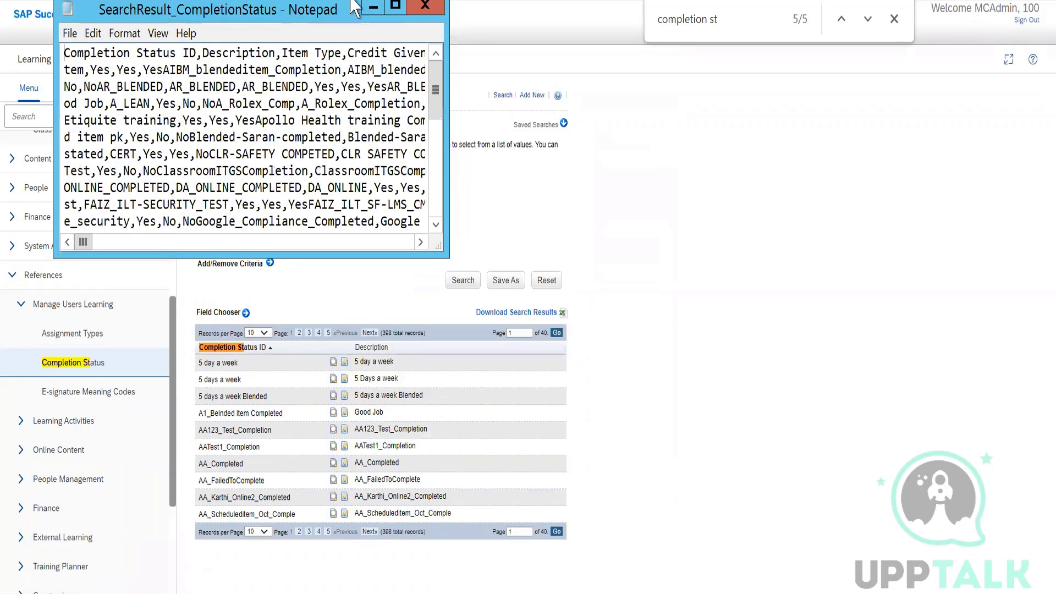
Enlarge the exported completion status list in Notepad to examine its entries, and switch back to the browser.
left_click(396, 7)
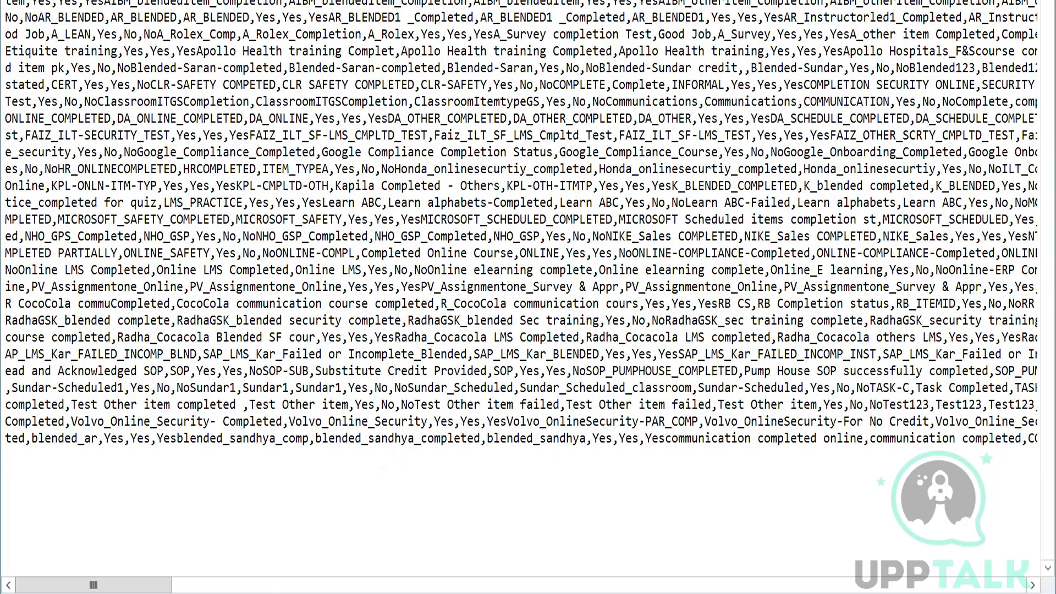
left_click_drag(409, 0, 445, 11)
left_click(422, 70)
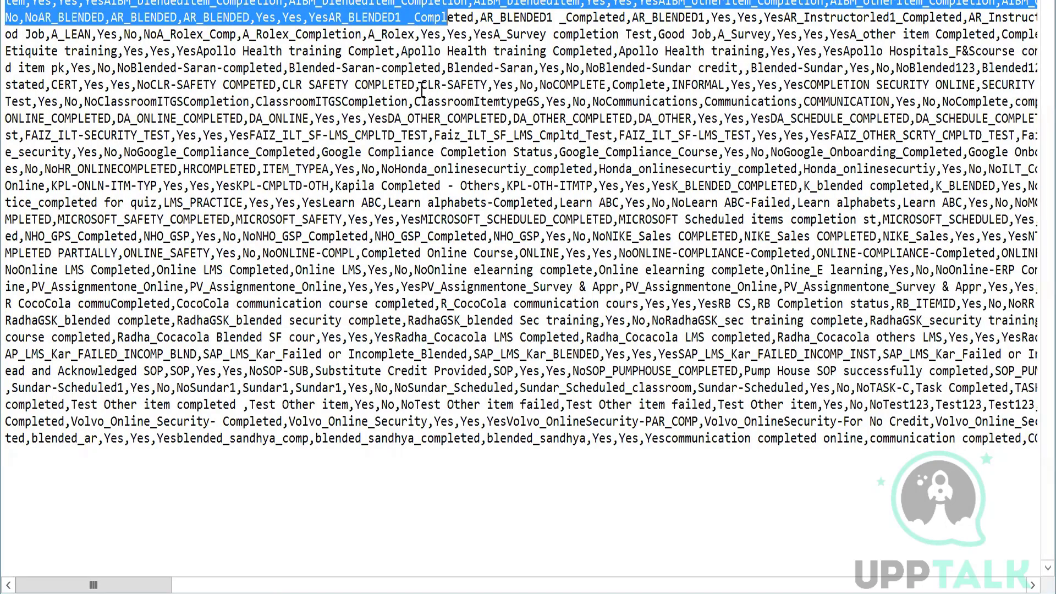
left_click(418, 98)
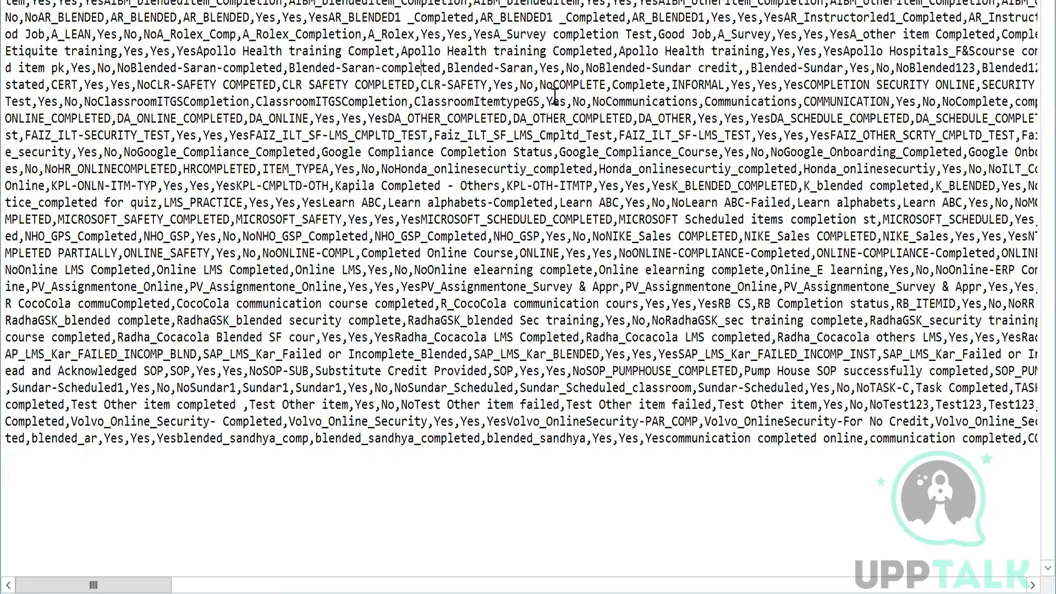
left_click(632, 102, "shift")
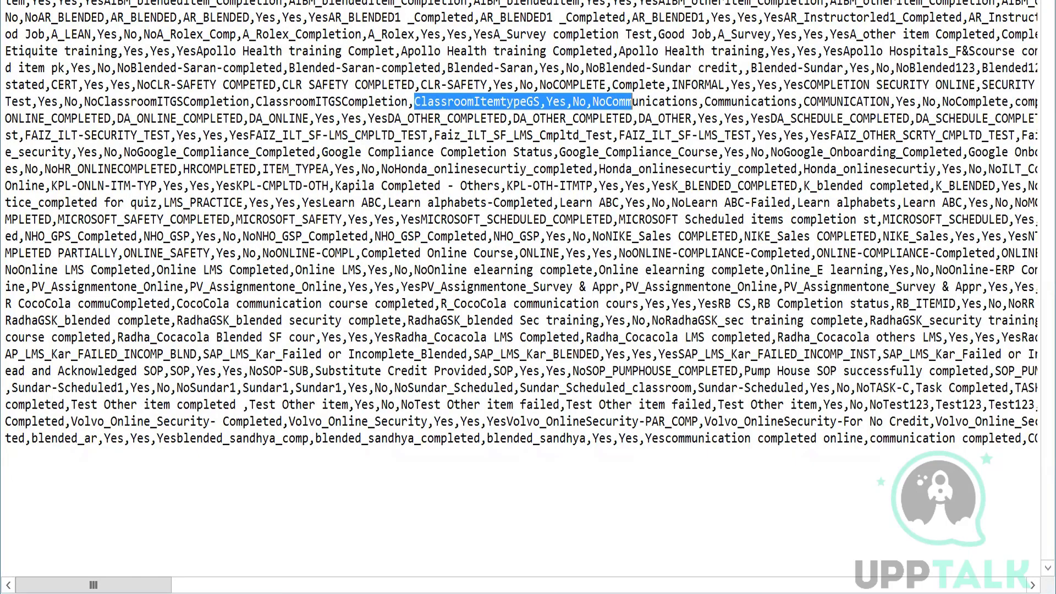
key("alt+Tab")
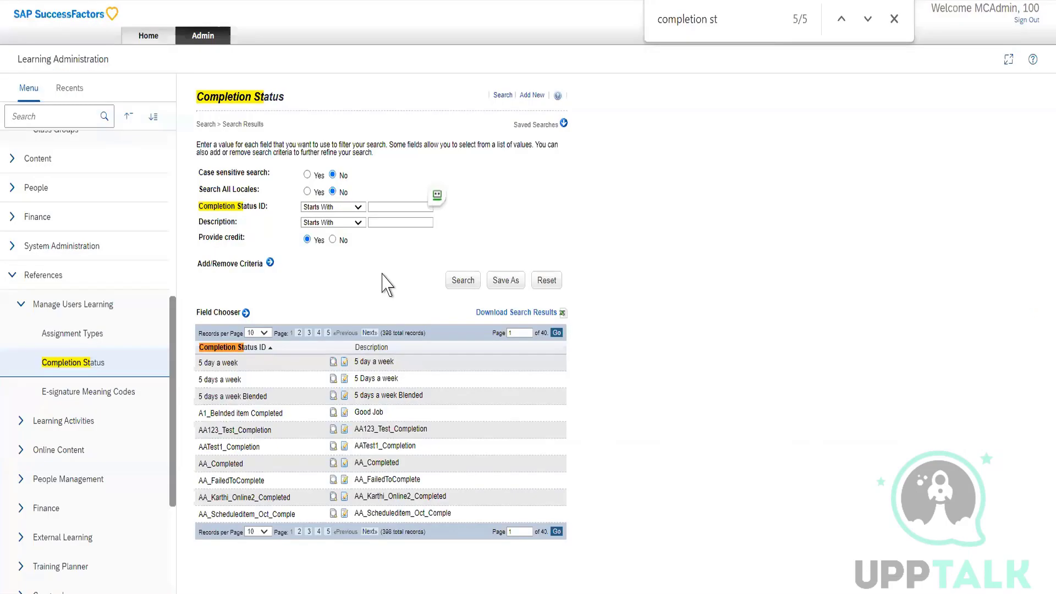
Open the Categories reference under the Learning Activities references, list its records and highlight the Administrative Support description.
left_click(23, 309)
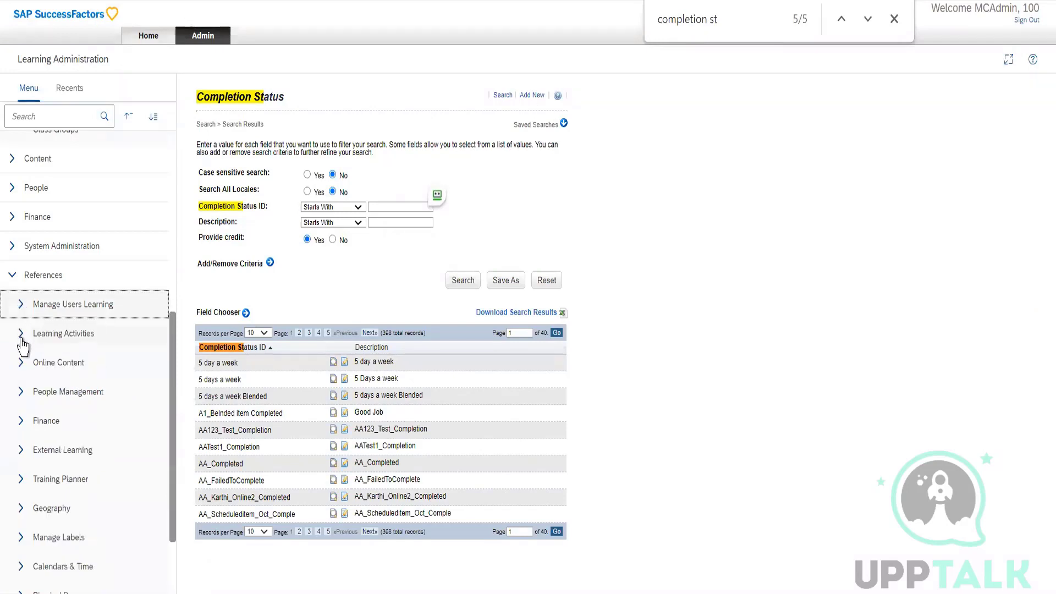
left_click(21, 335)
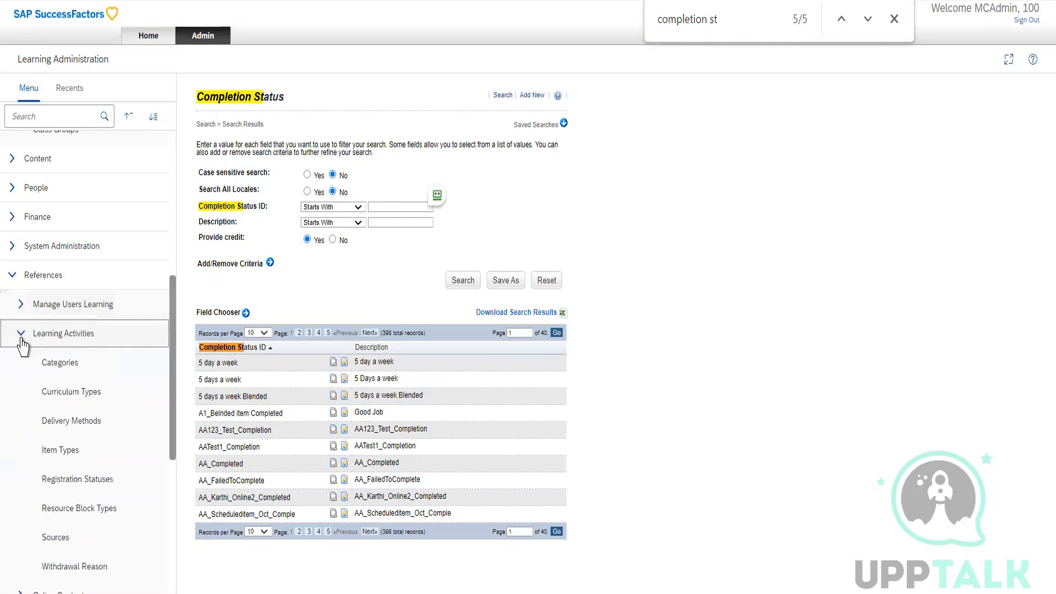
left_click(76, 374)
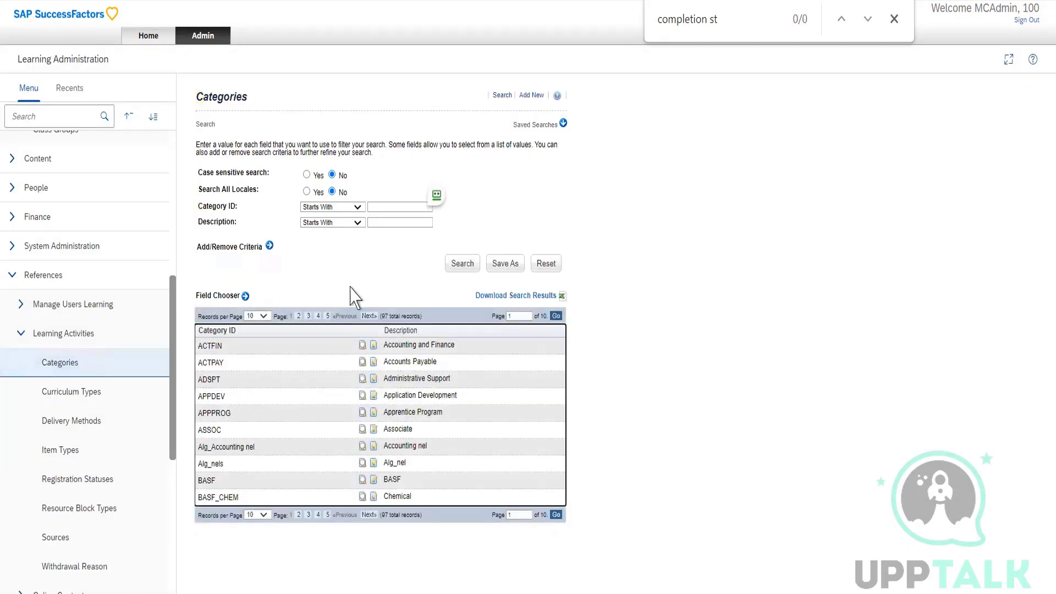
left_click(461, 267)
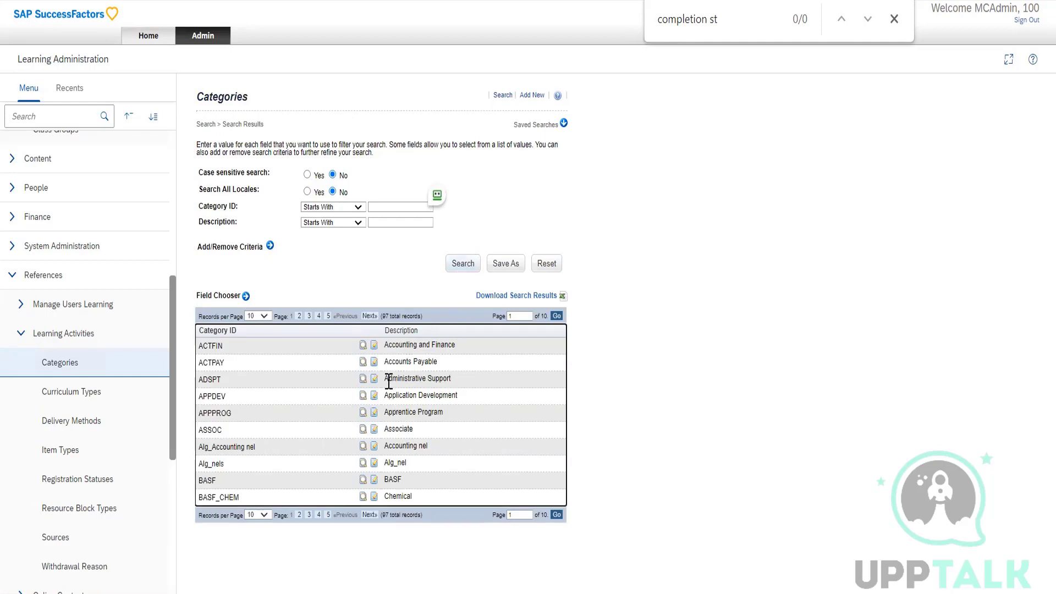
left_click_drag(389, 381, 446, 379)
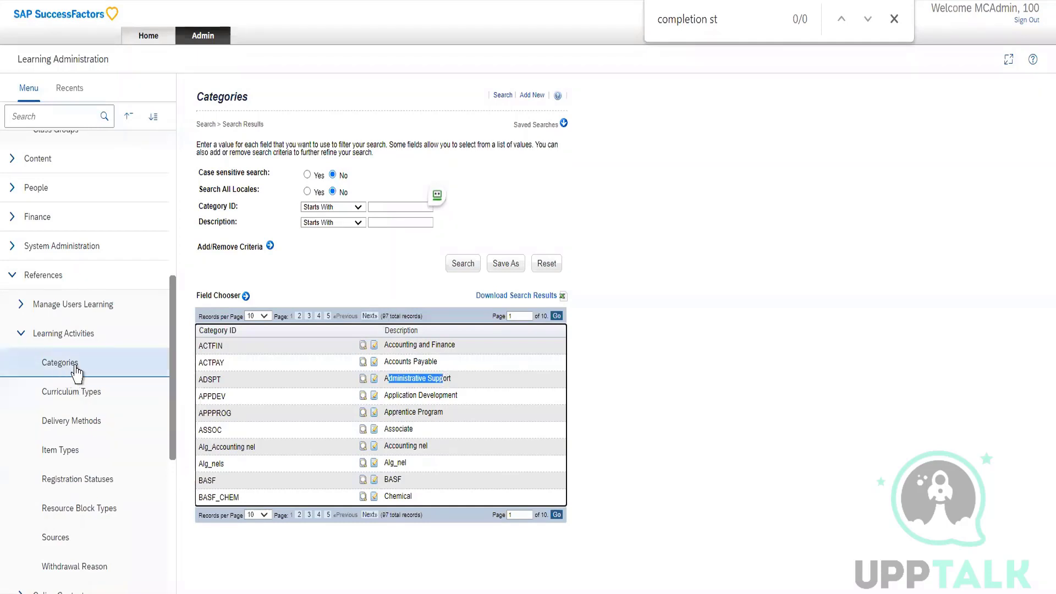
Open the Administrative Support category (ADSPT) for editing and view the available Parent Category ID options without choosing one.
left_click(374, 380)
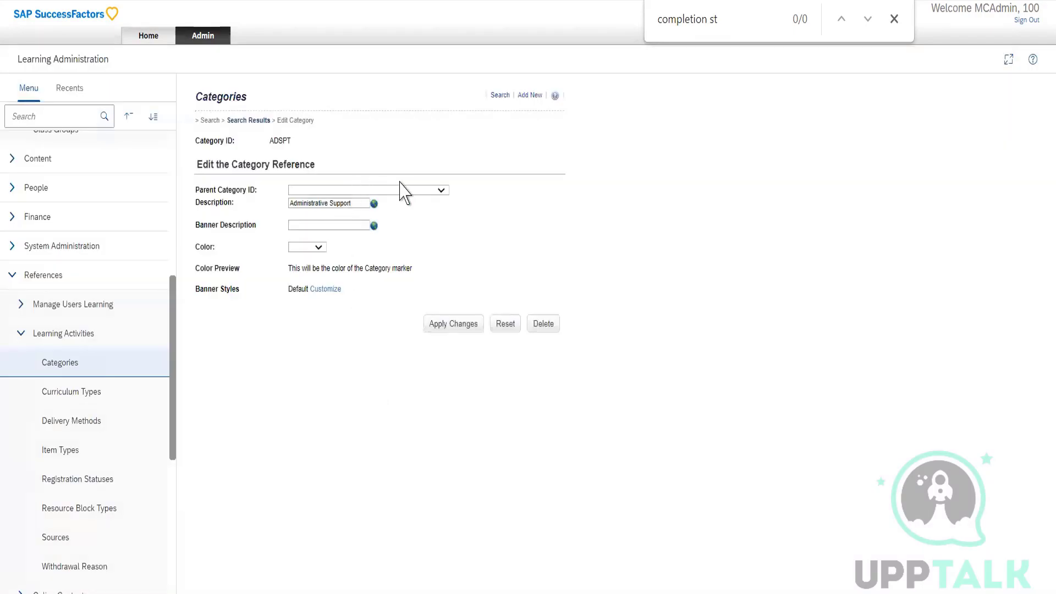
left_click(441, 190)
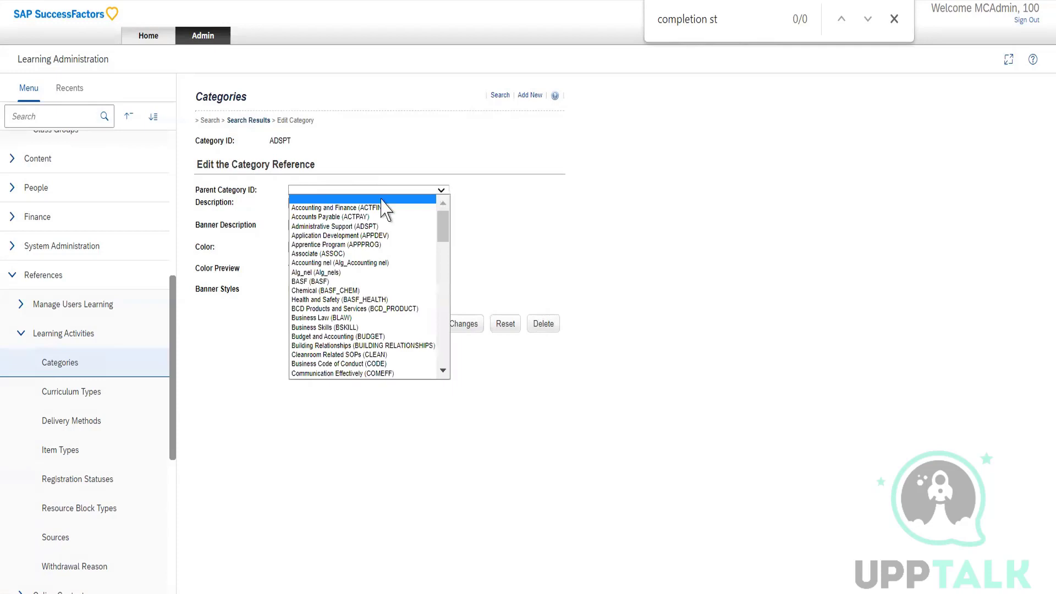
left_click(515, 271)
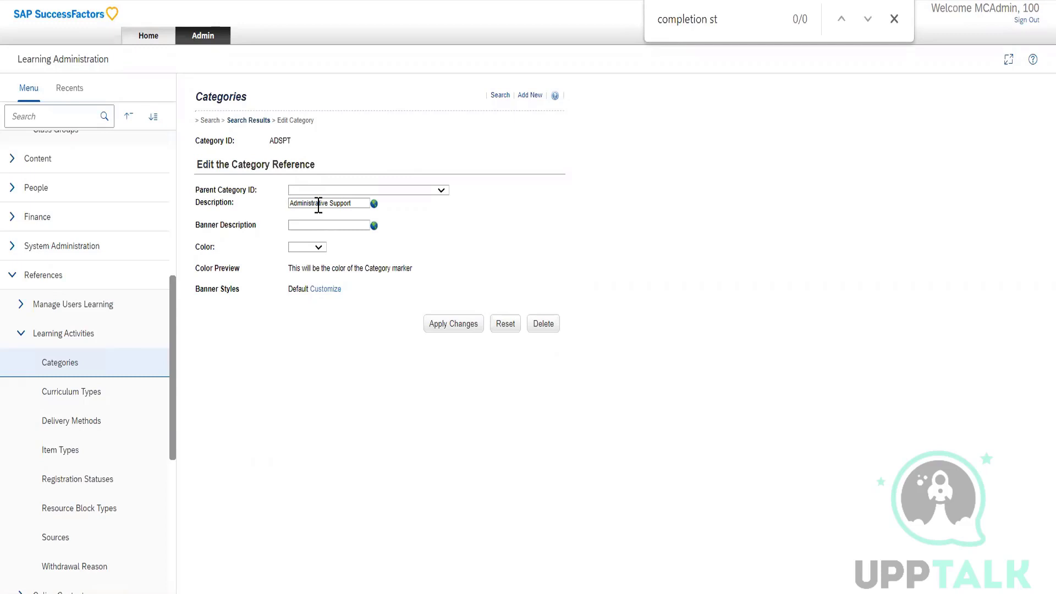
Open the Curriculum Types reference and view the description of the ANL_Curriculum_Type record.
left_click(97, 391)
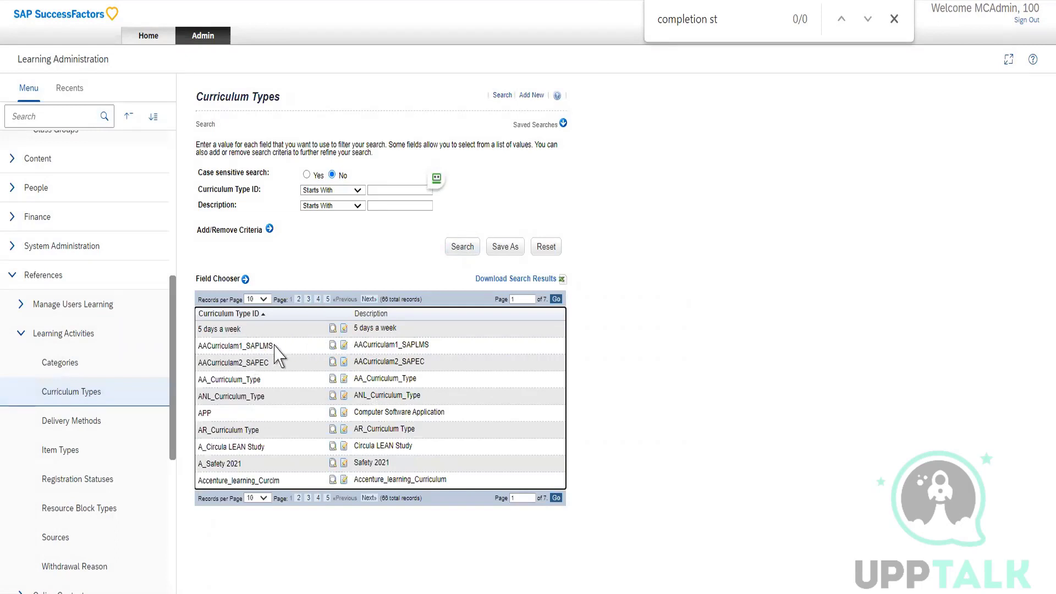
left_click(344, 396)
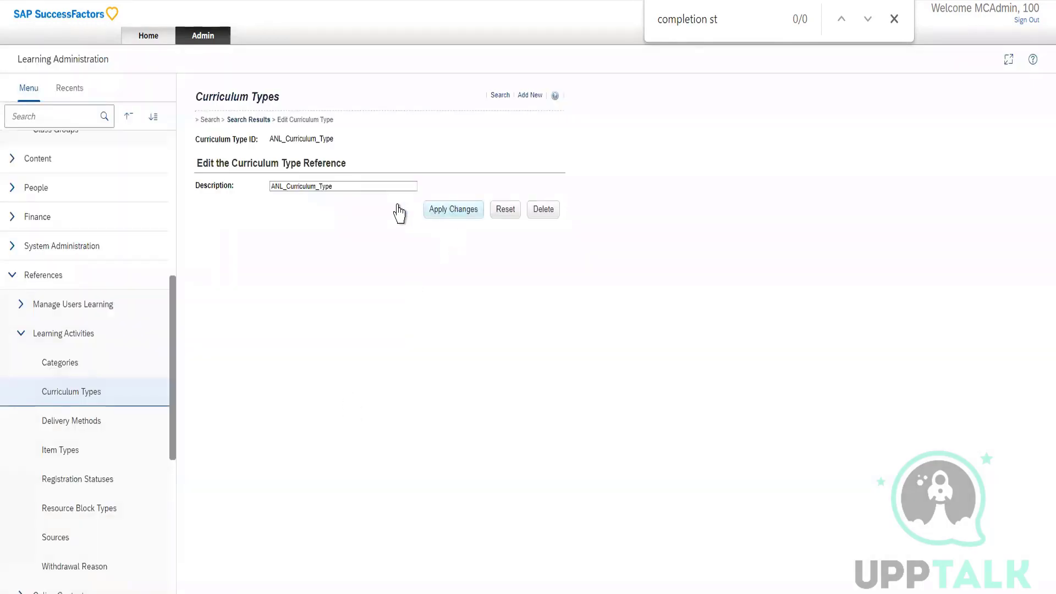
left_click(391, 186)
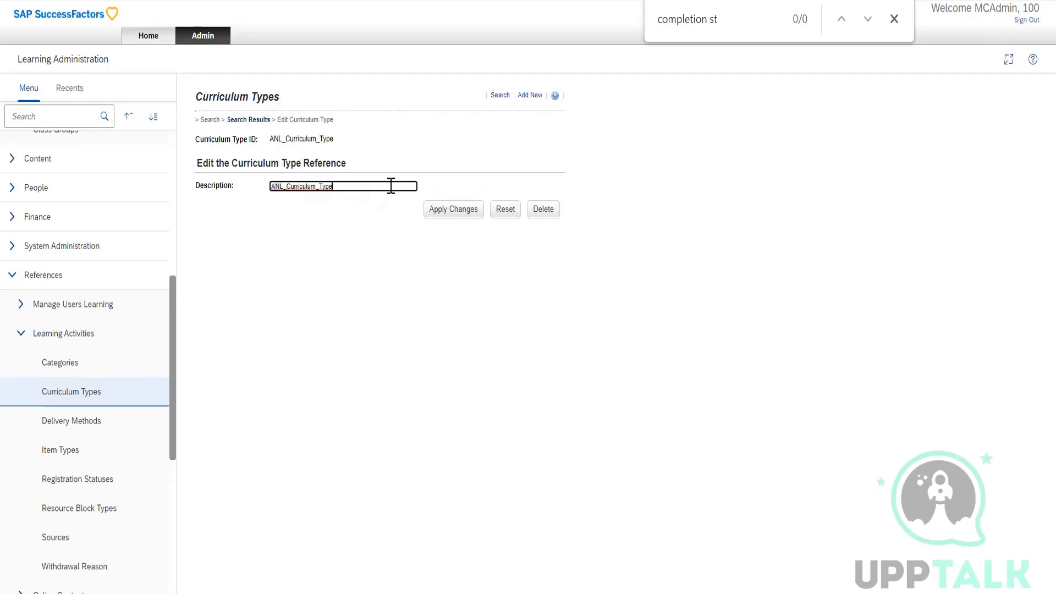
List the records of the Delivery Methods reference, and open a blank new item form under Learning Activities.
left_click(68, 430)
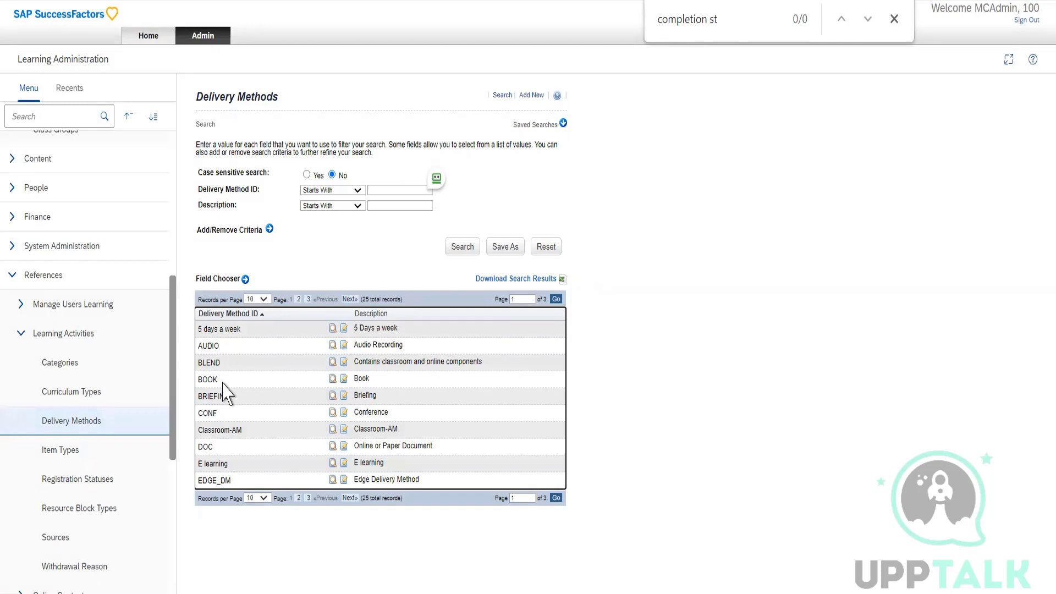
scroll(125, 317, "up", 5)
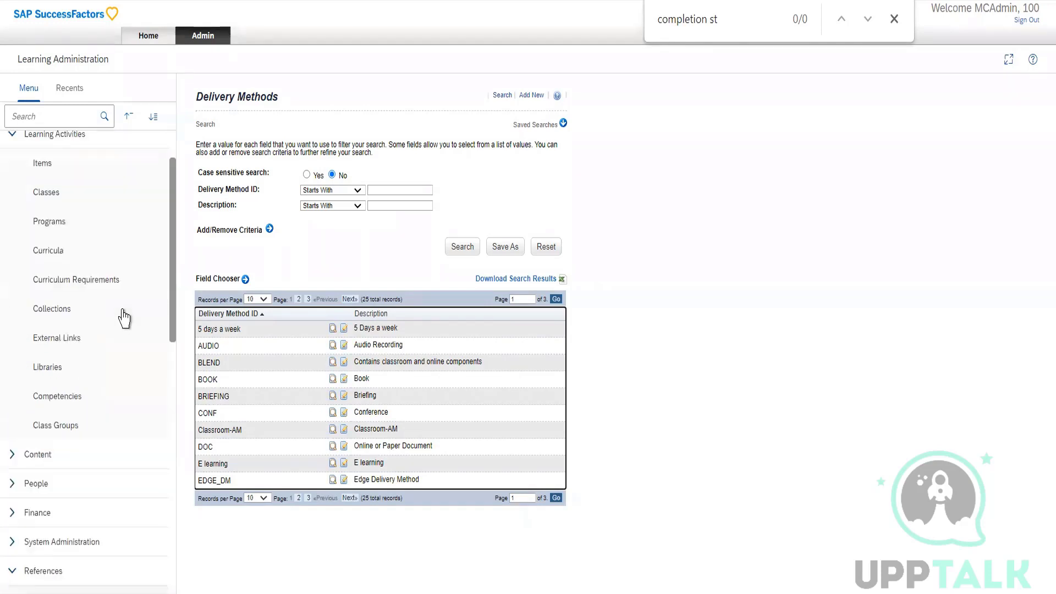
left_click(53, 166)
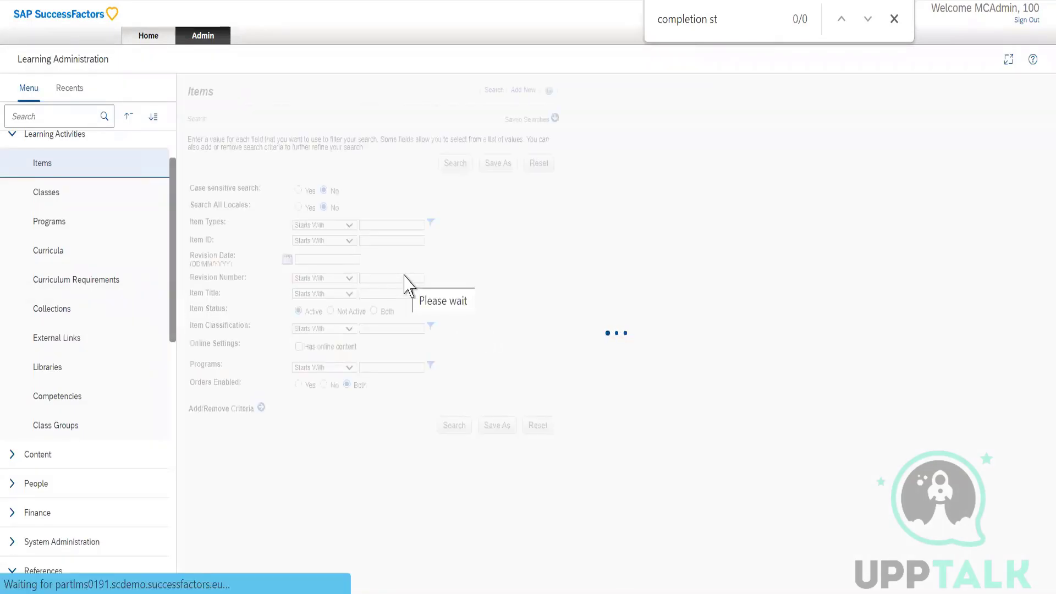
left_click(522, 90)
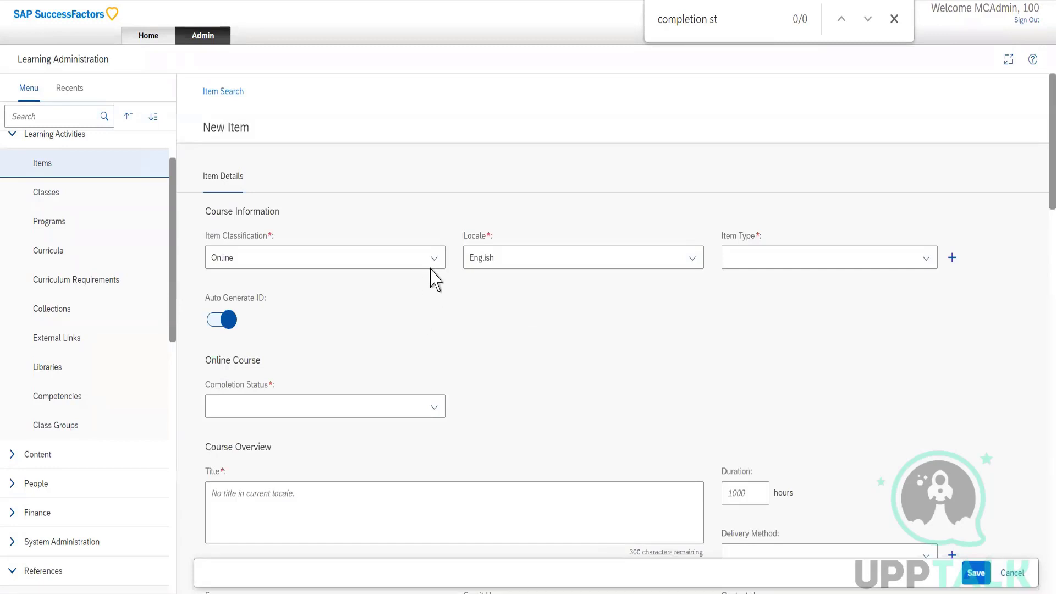
View the new item's Item Classification options, and search for "delivery" to view the Delivery Method options without choosing one.
left_click(434, 264)
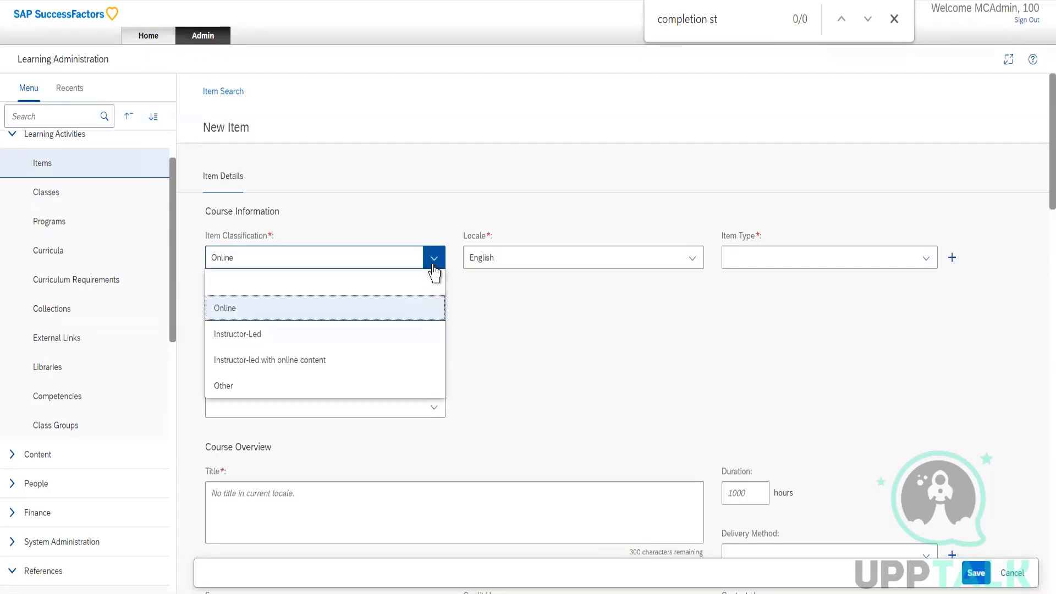
left_click(514, 225)
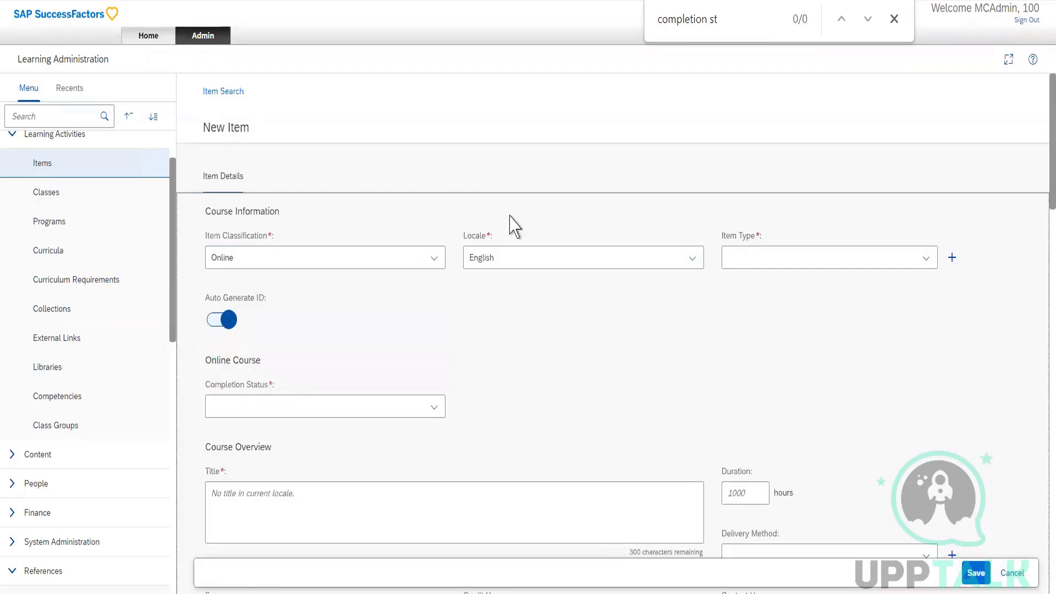
key("ctrl+f")
type("delivery")
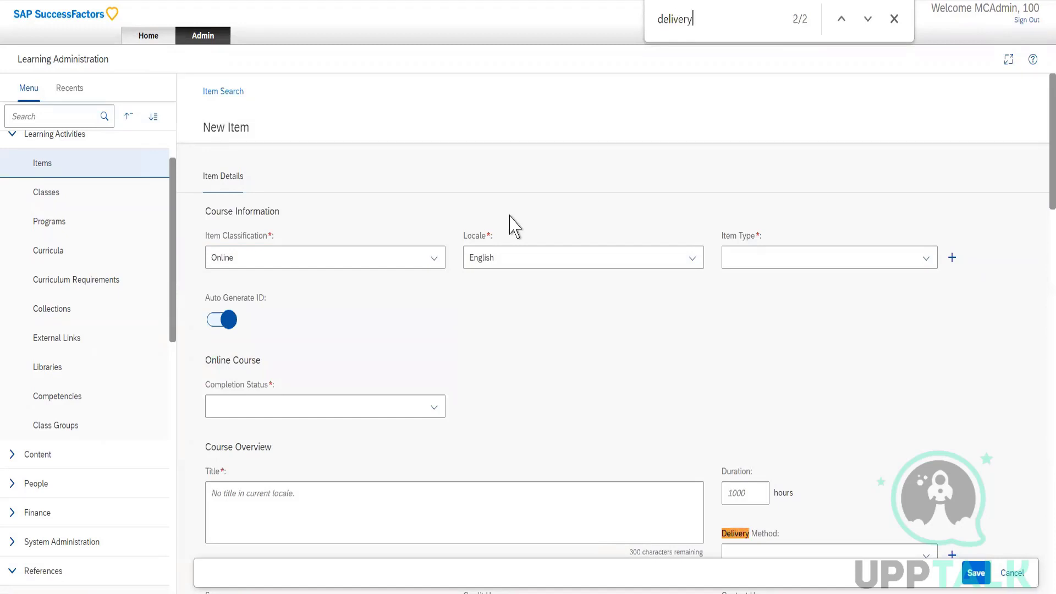
scroll(714, 401, "down", 3)
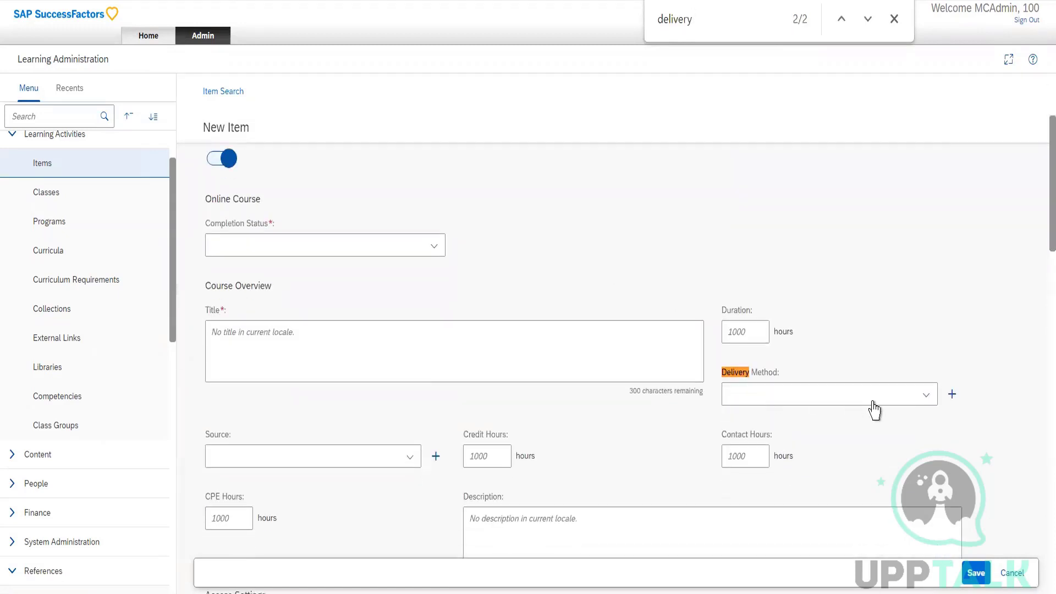
left_click(927, 396)
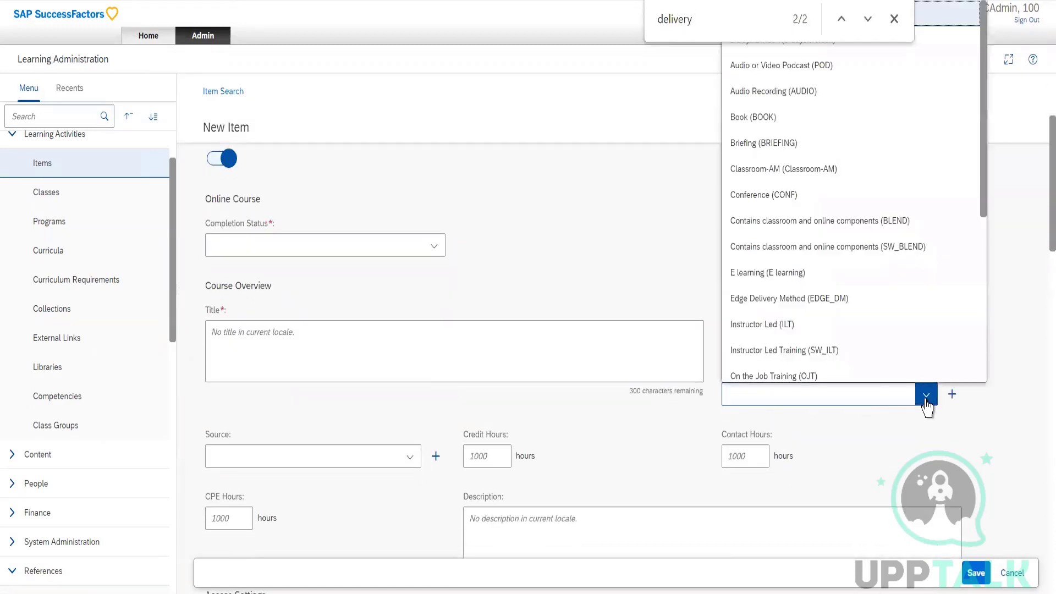
left_click(893, 20)
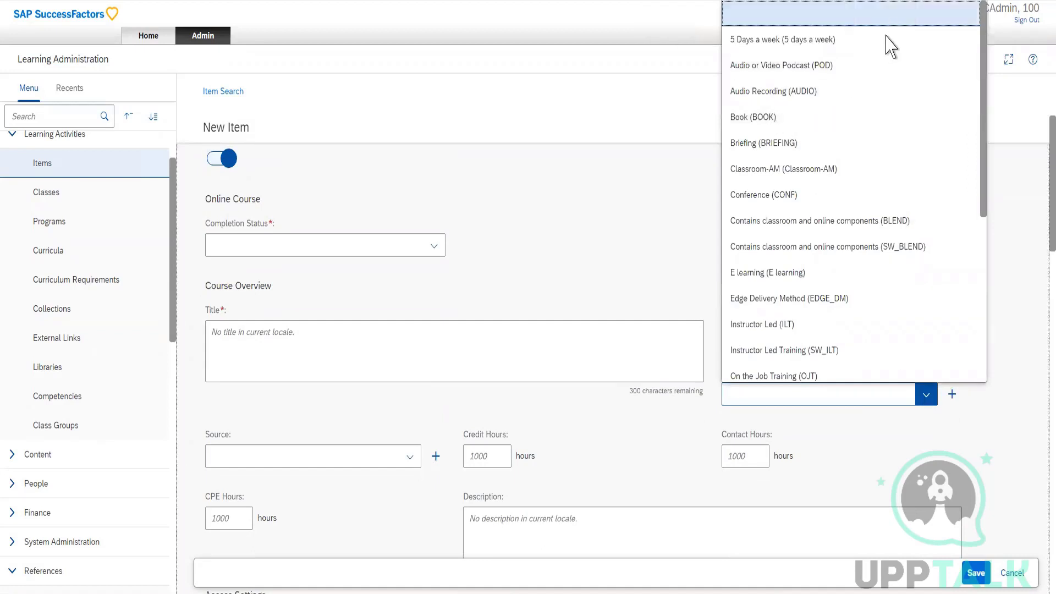
left_click(926, 394)
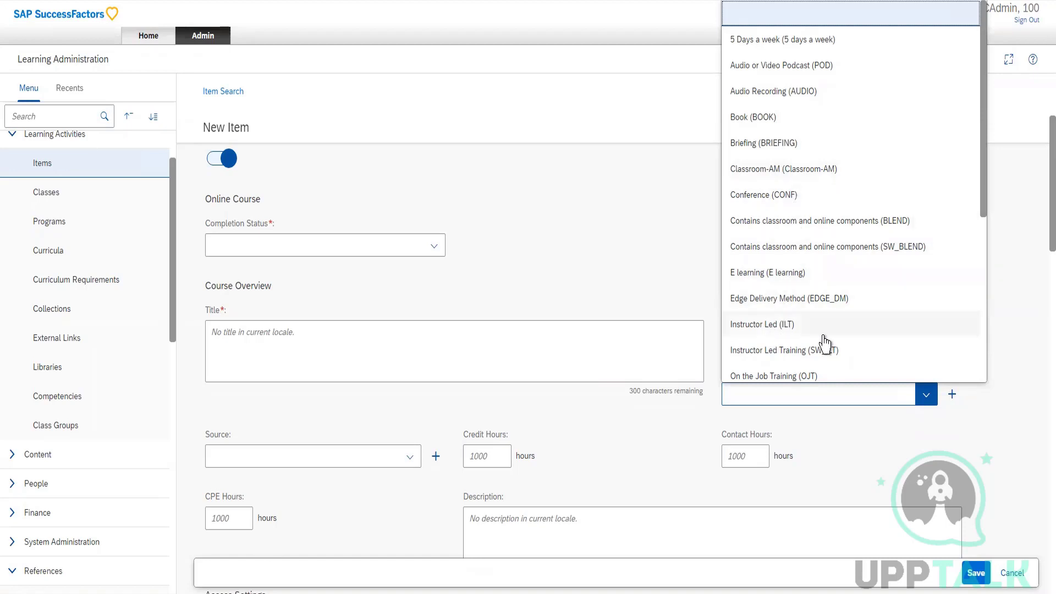
left_click(635, 273)
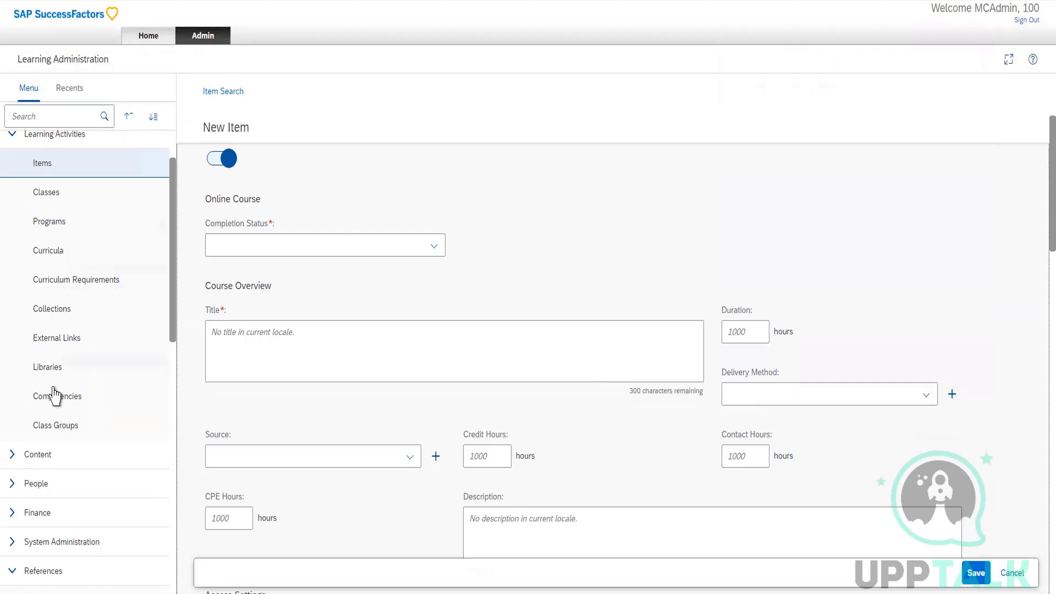
Reopen the Delivery Methods reference under the Learning Activities references, and open the Item Types reference to list its records.
scroll(55, 395, "down", 8)
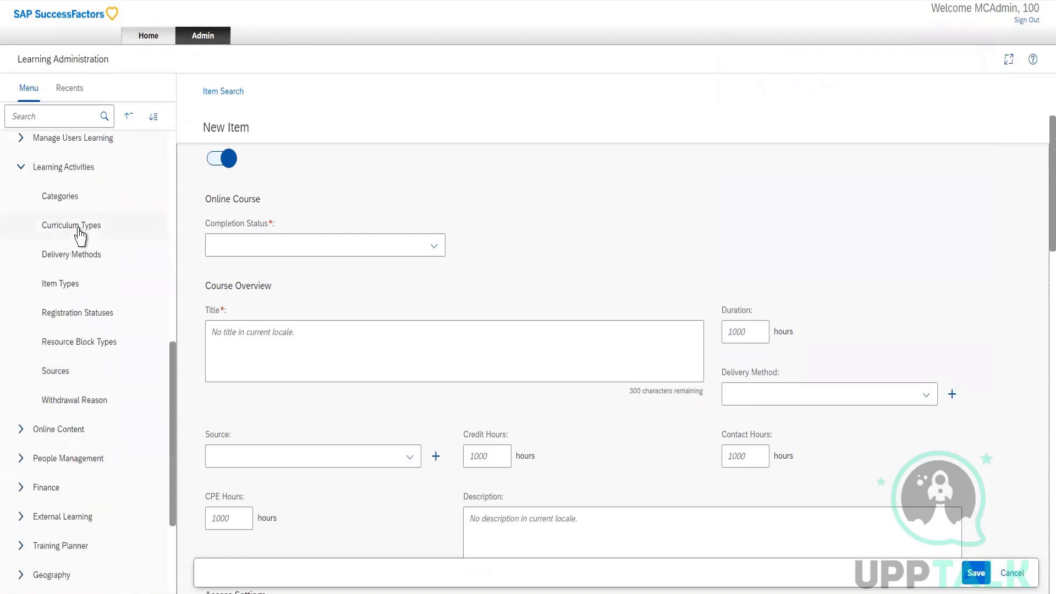
left_click(105, 256)
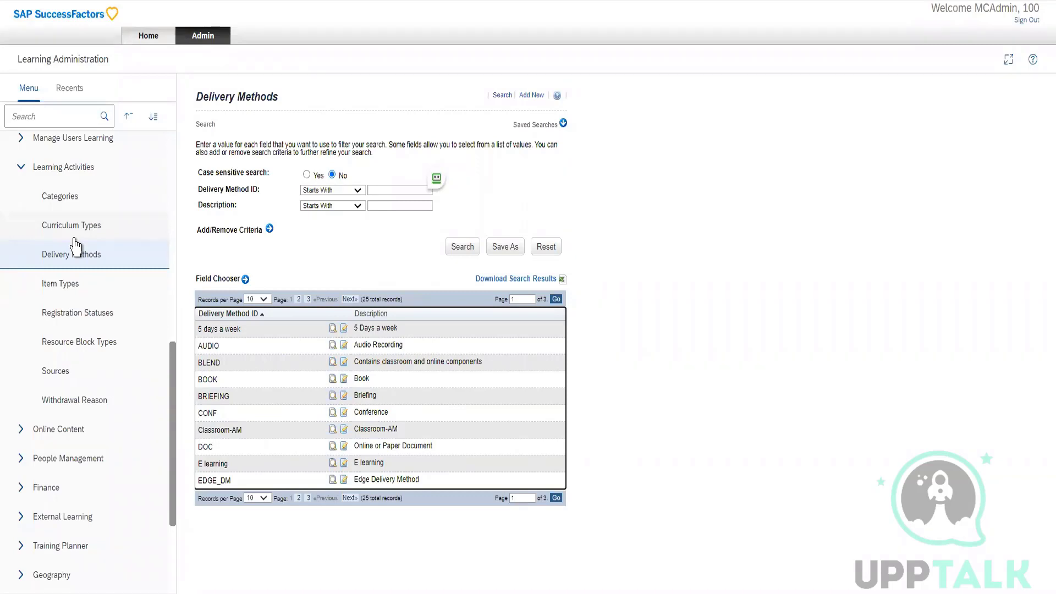
left_click(73, 285)
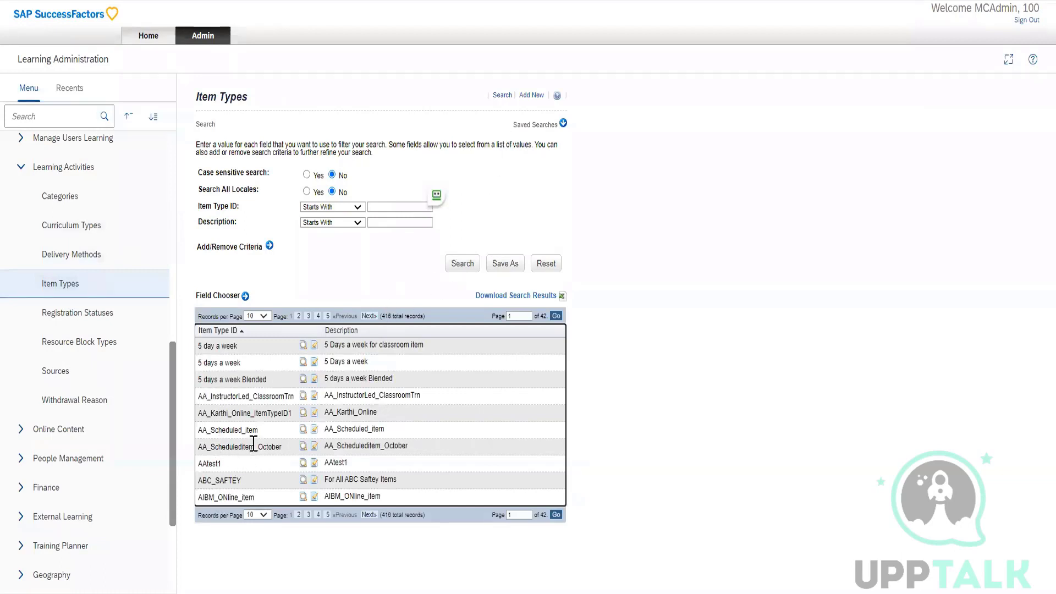
Search the item types for IDs that contain "instructor".
left_click(382, 205)
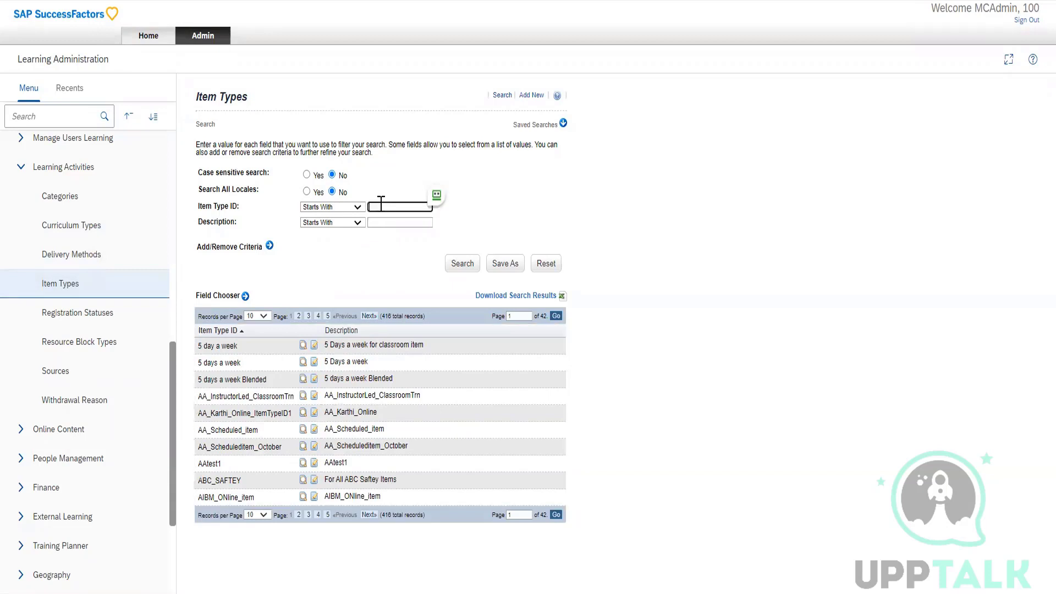
left_click(355, 207)
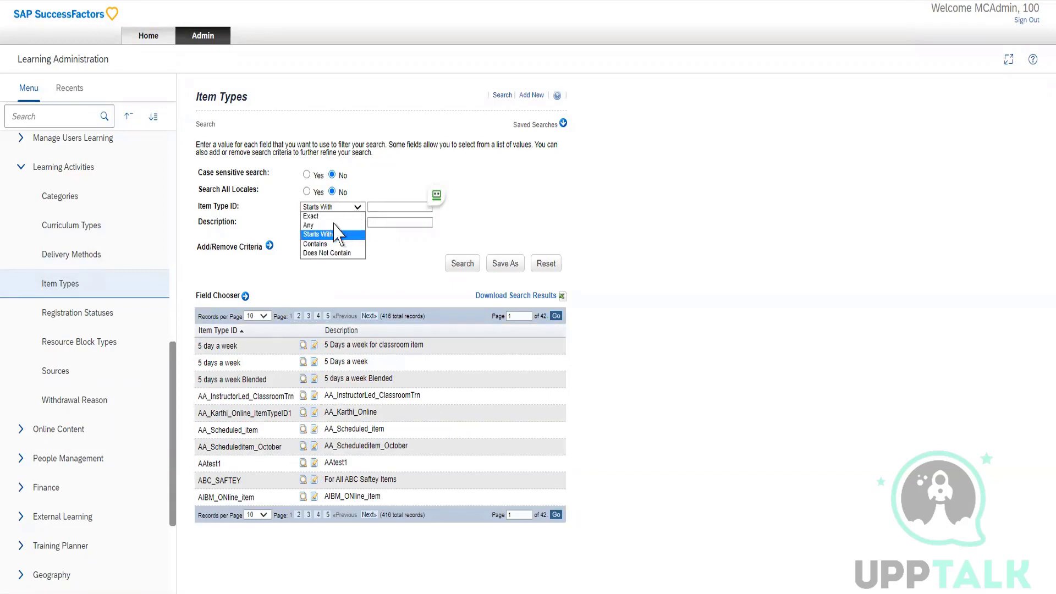
left_click(322, 245)
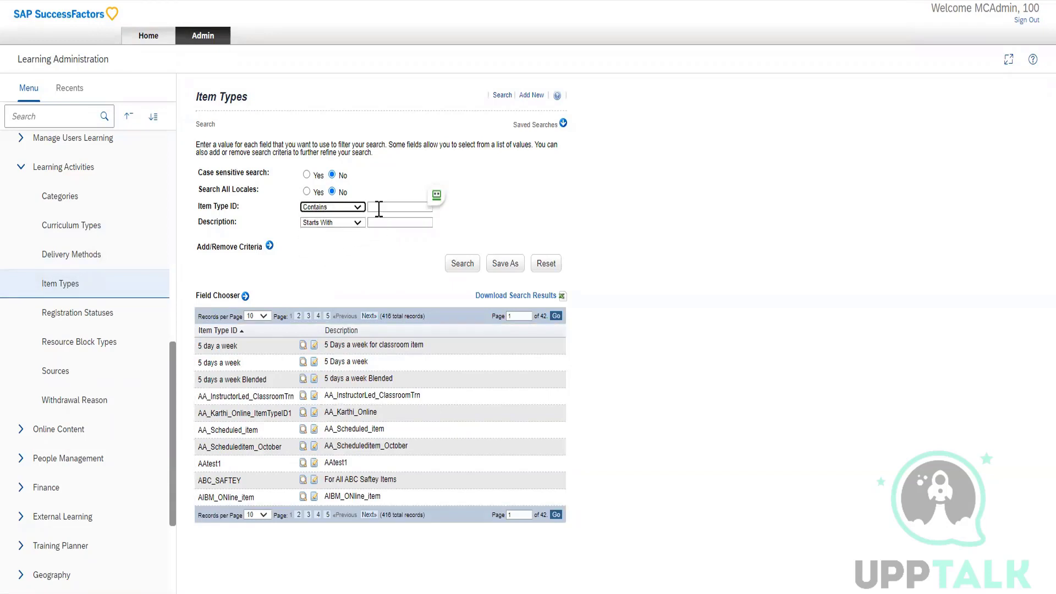
left_click(381, 205)
type("instructor")
key("Return")
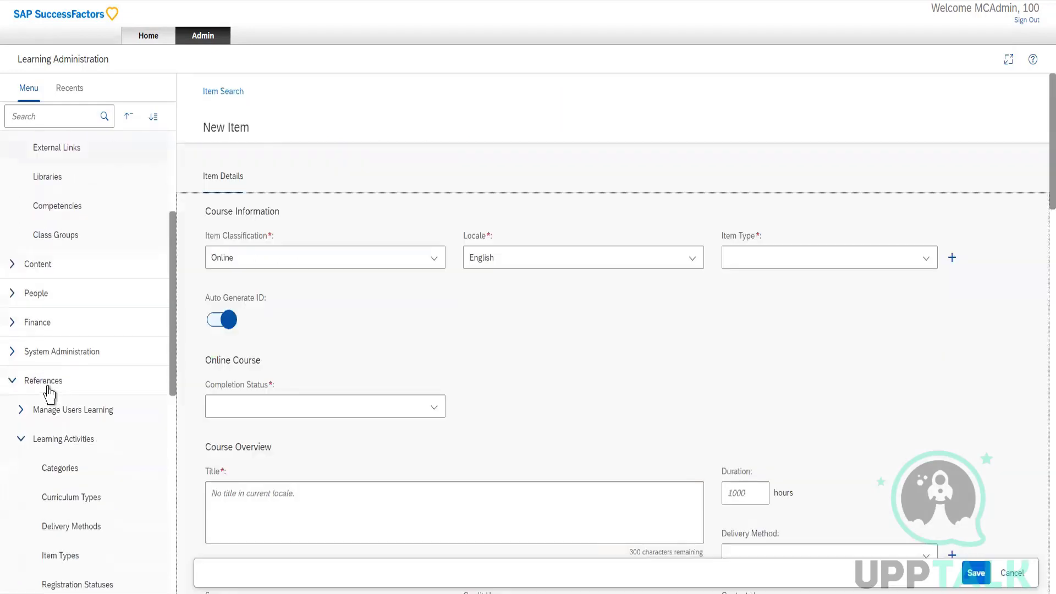
Search the new item form for "registration" to view its Registration Settings, and refine the search to "registration st".
scroll(47, 352, "down", 5)
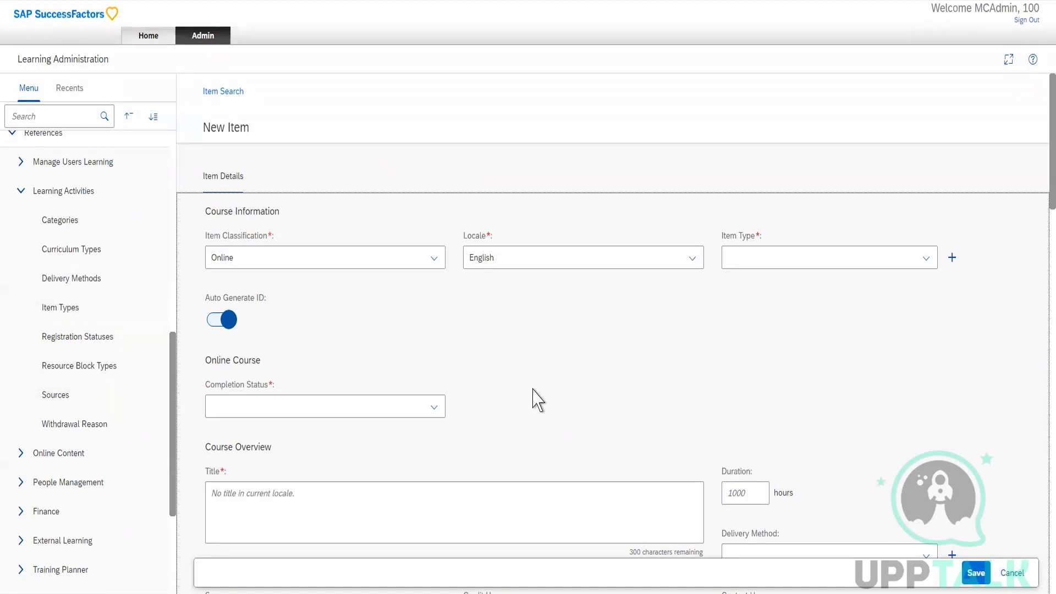
key("ctrl+f")
type("registration")
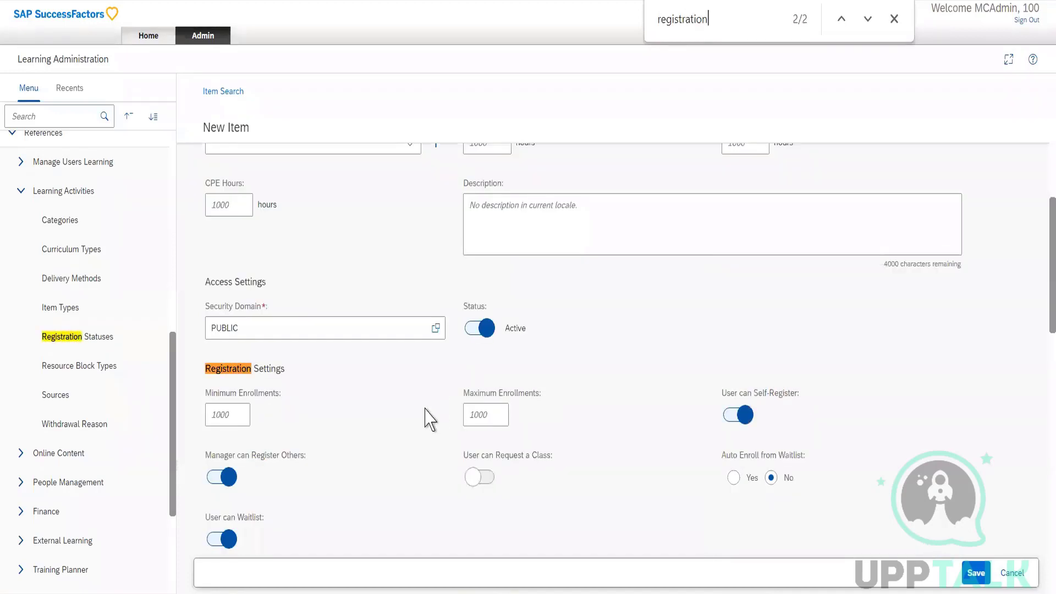
scroll(429, 418, "down", 1)
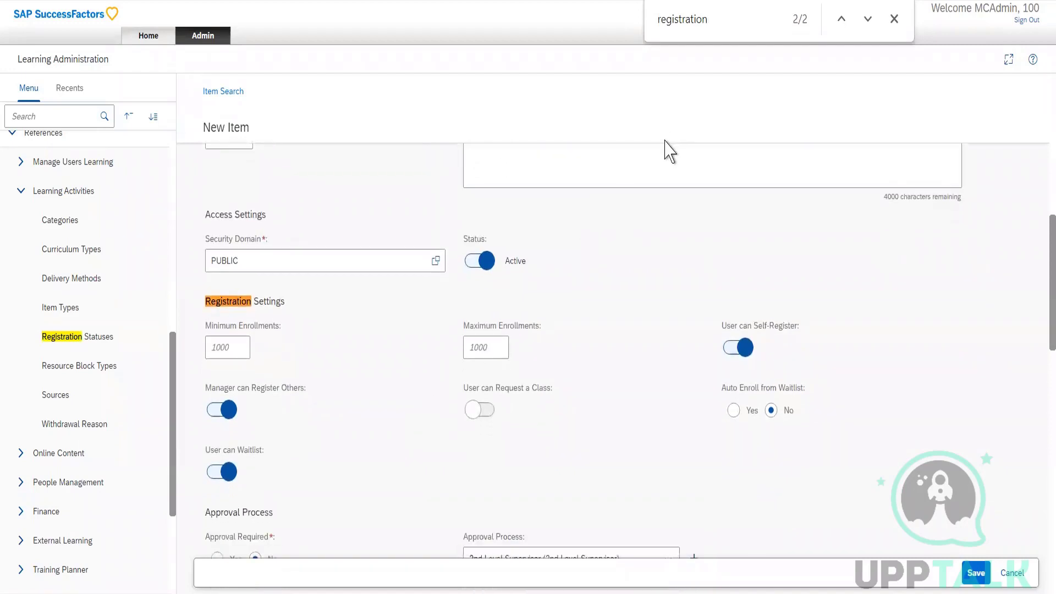
type("st")
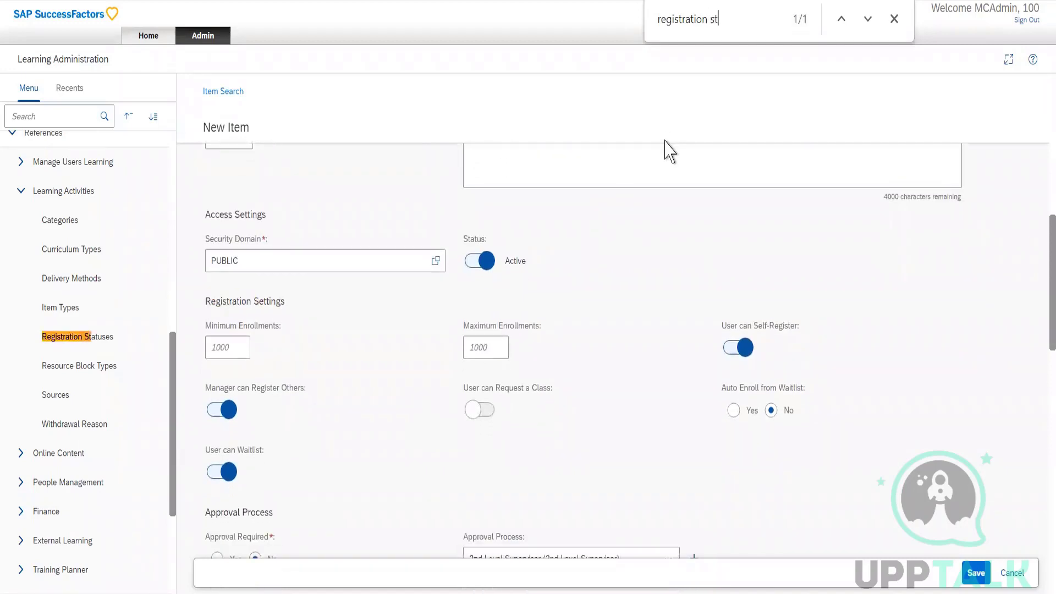
Open the Registration Statuses reference and examine the ENROLL, PENDING, WAITLIST and CANCELLED records.
left_click(96, 339)
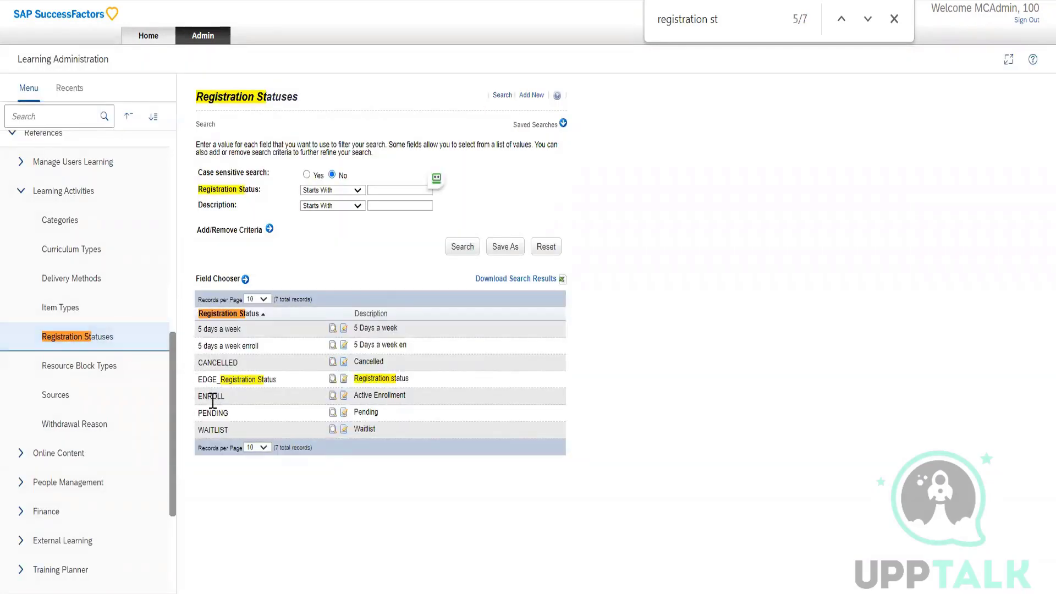
left_click_drag(212, 396, 201, 433)
left_click_drag(240, 364, 208, 365)
List all active items under Learning Activities and open the instructor-led item titled AA_Scheduled_item.
scroll(118, 286, "up", 5)
scroll(118, 286, "up", 3)
left_click(65, 240)
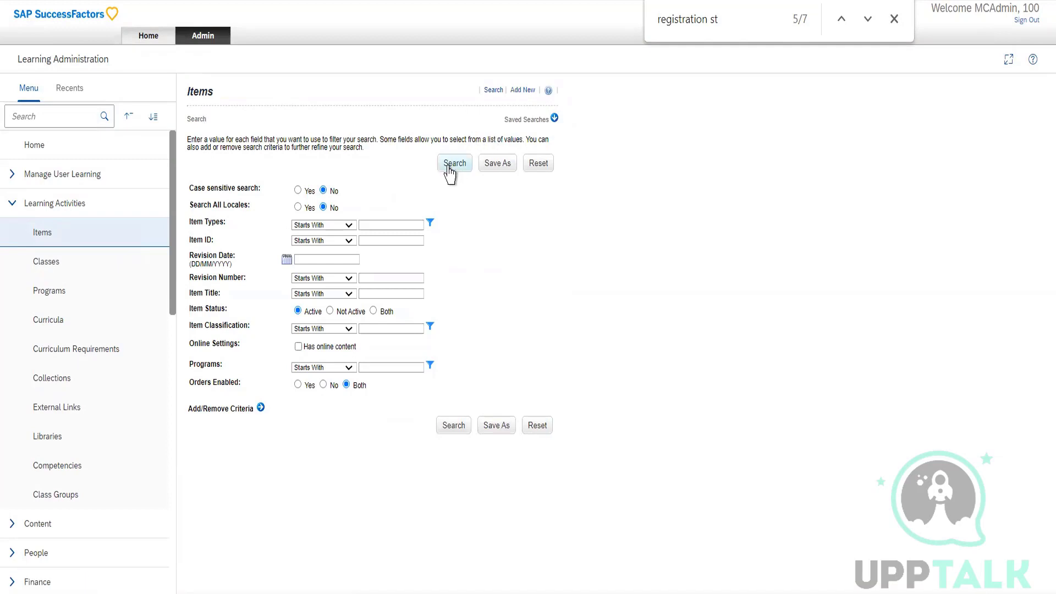
left_click(450, 174)
scroll(319, 424, "down", 3)
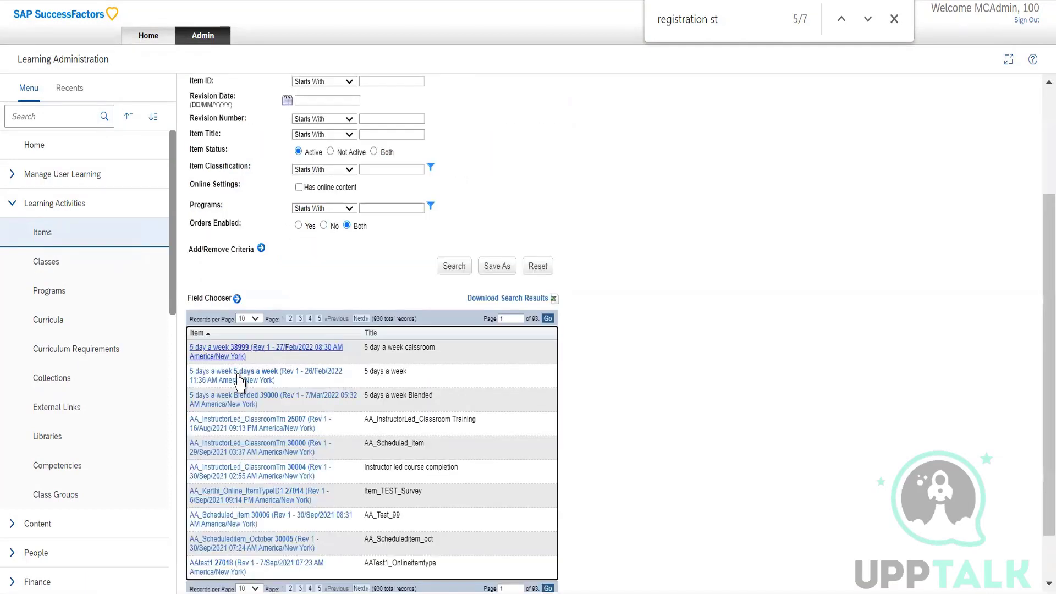
left_click(223, 449)
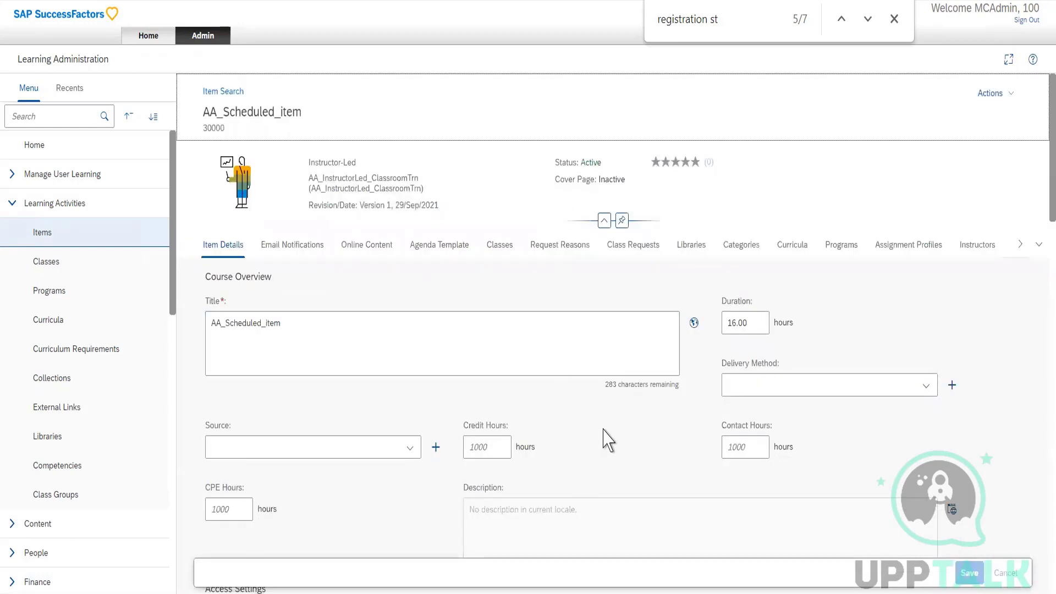
Search the item for "registration" and highlight the Auto Enroll from Waitlist and User can Request a Class labels in its Registration Settings.
key("ctrl+f")
type("re")
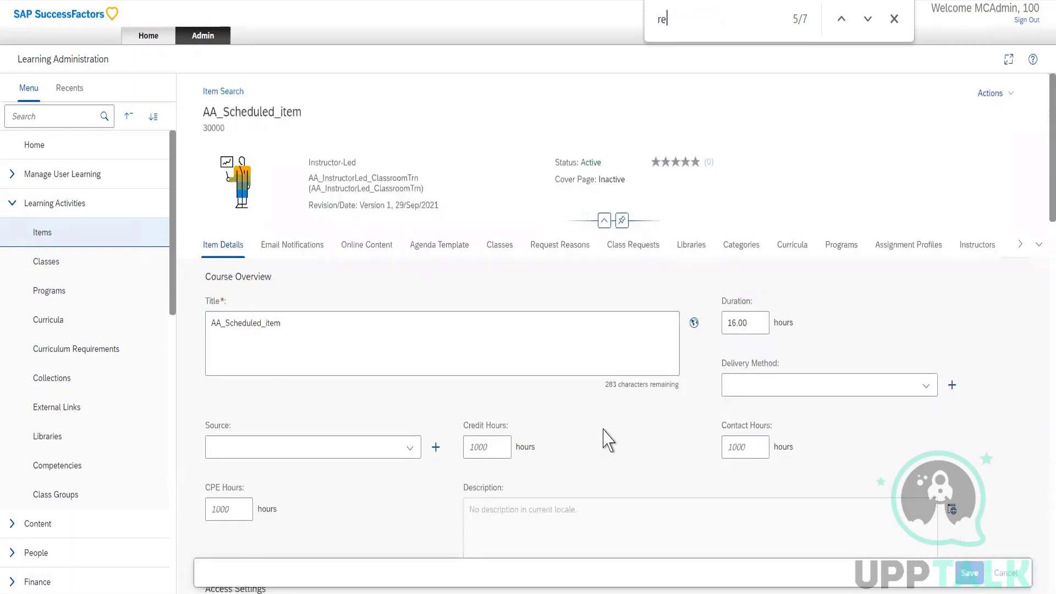
type("gist")
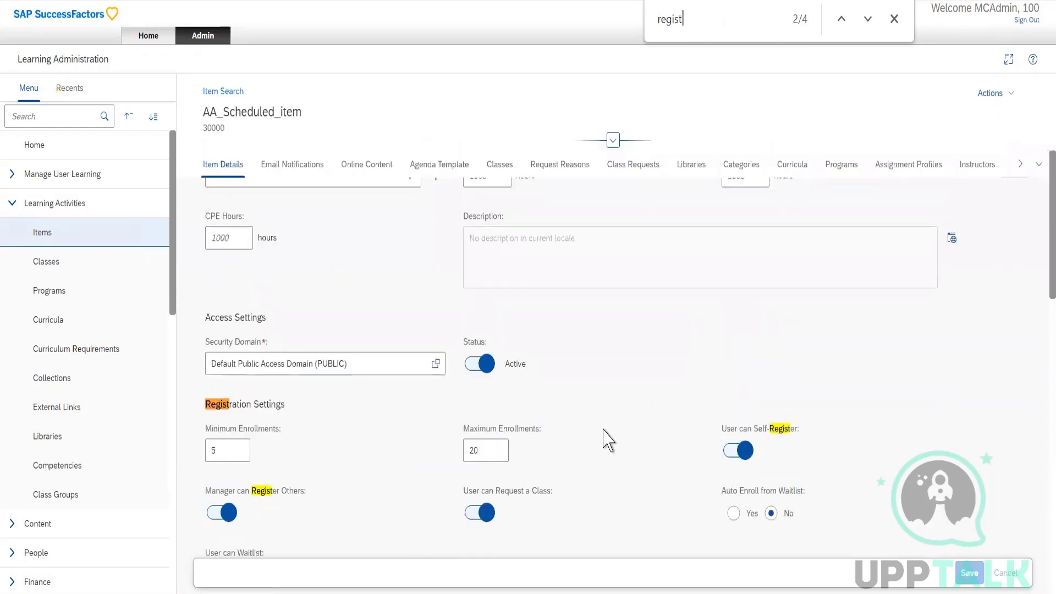
type("ration")
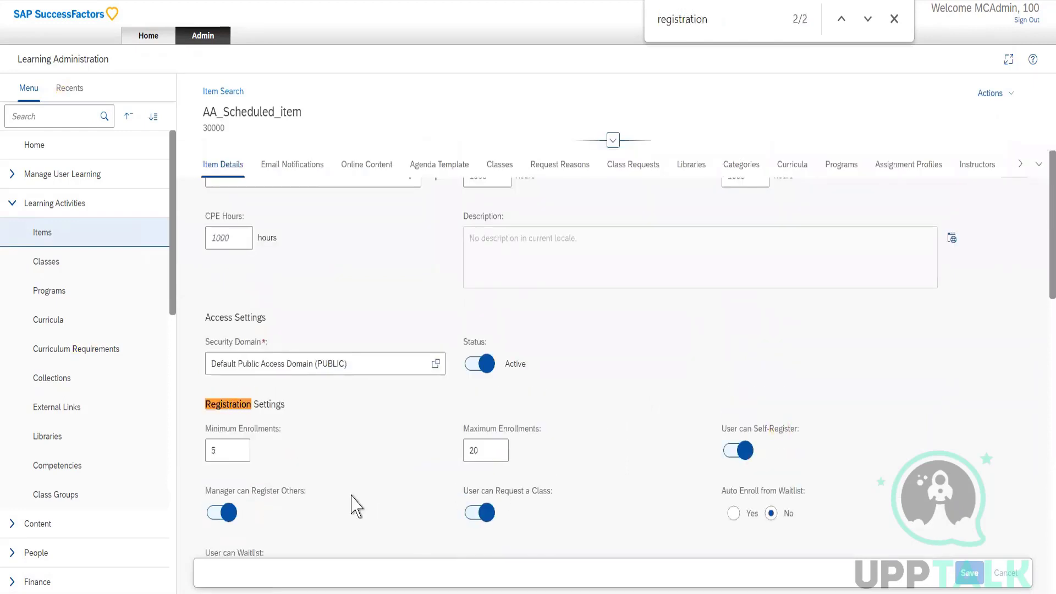
scroll(317, 456, "down", 3)
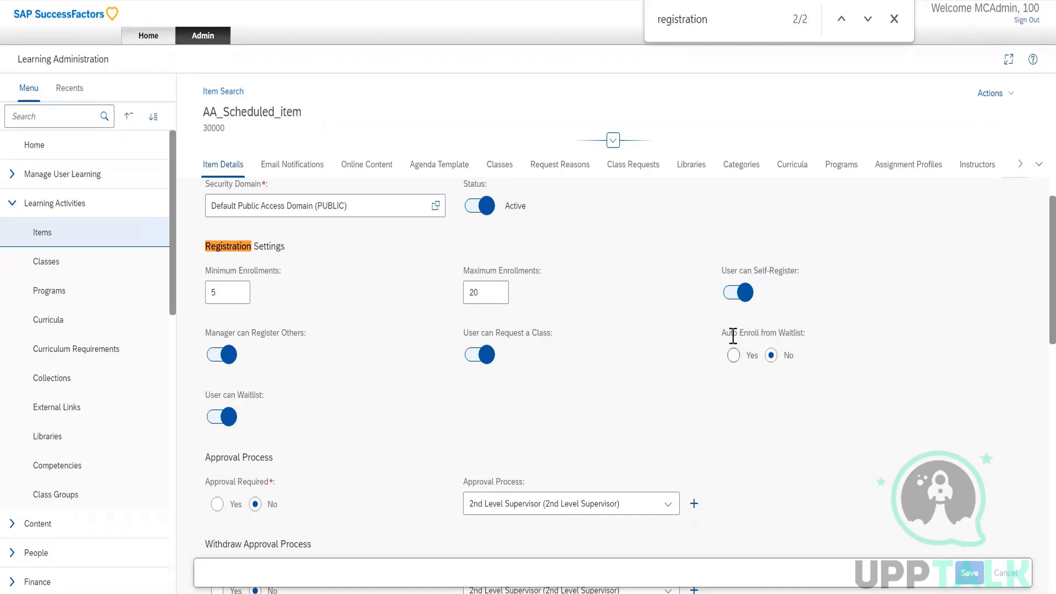
left_click_drag(730, 332, 803, 332)
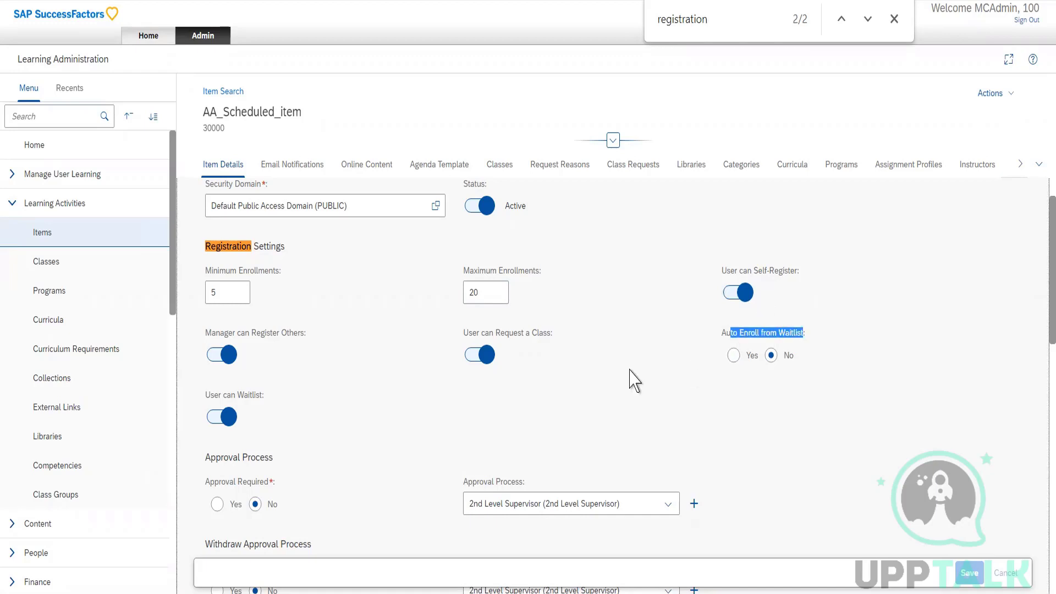
left_click_drag(500, 333, 533, 333)
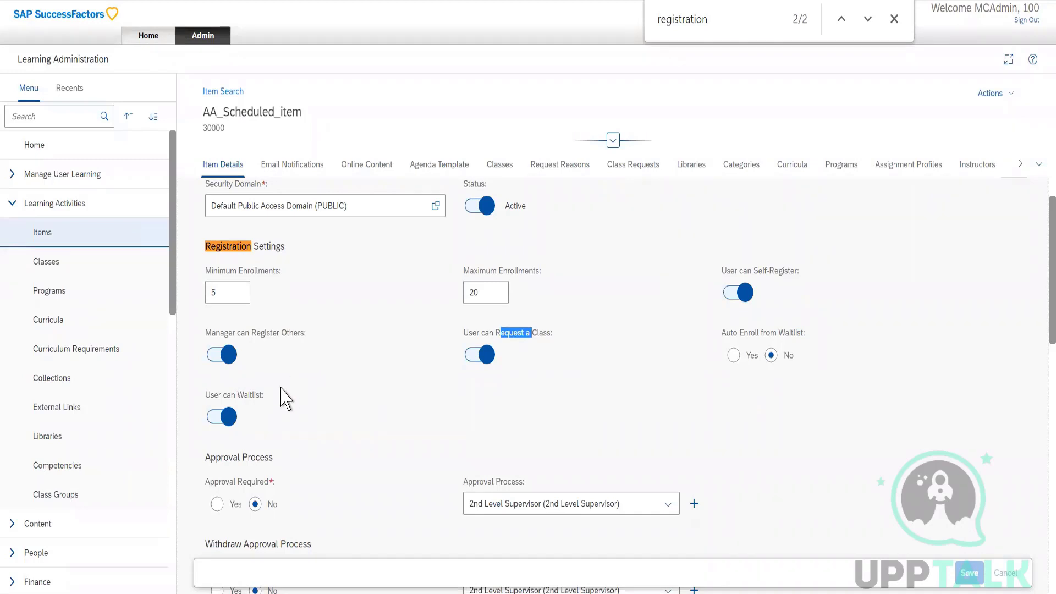
Reopen the Registration Statuses reference under the Learning Activities references.
scroll(110, 400, "down", 10)
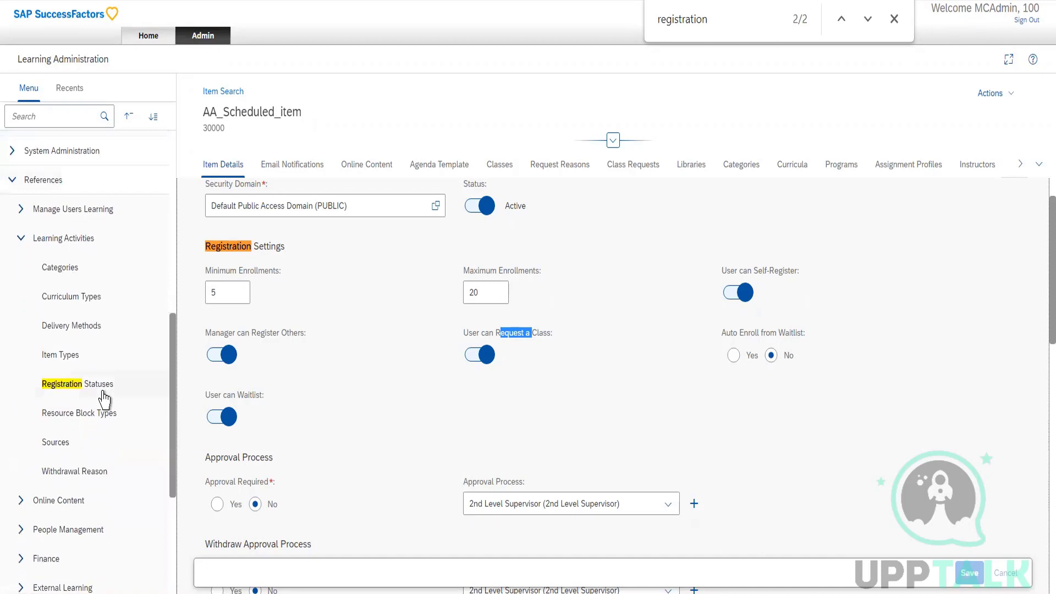
left_click(103, 393)
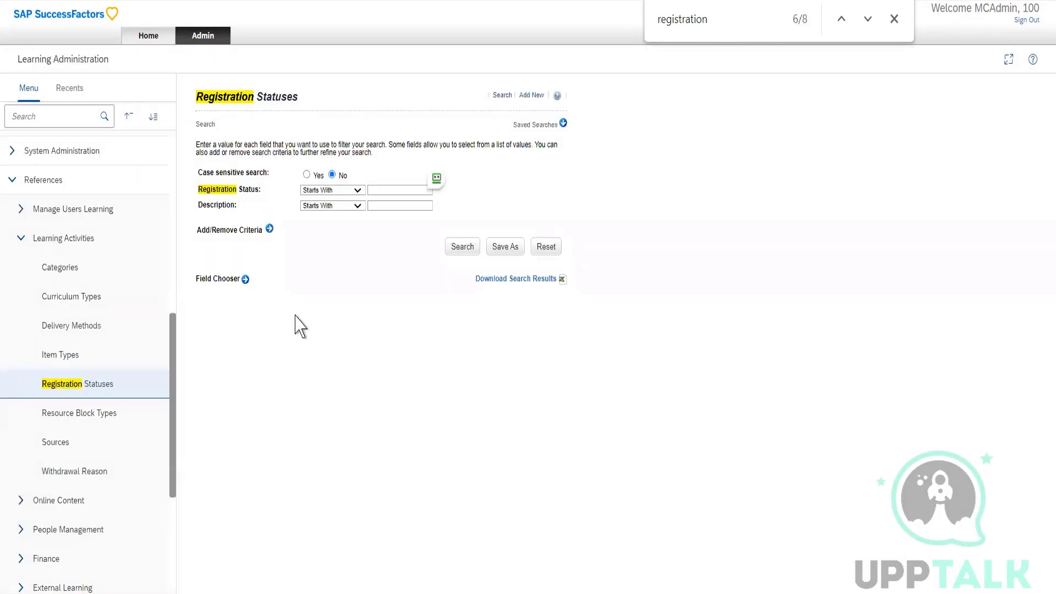
Open the Resource Block Types reference and highlight the Conference description of the CONF record.
left_click(94, 421)
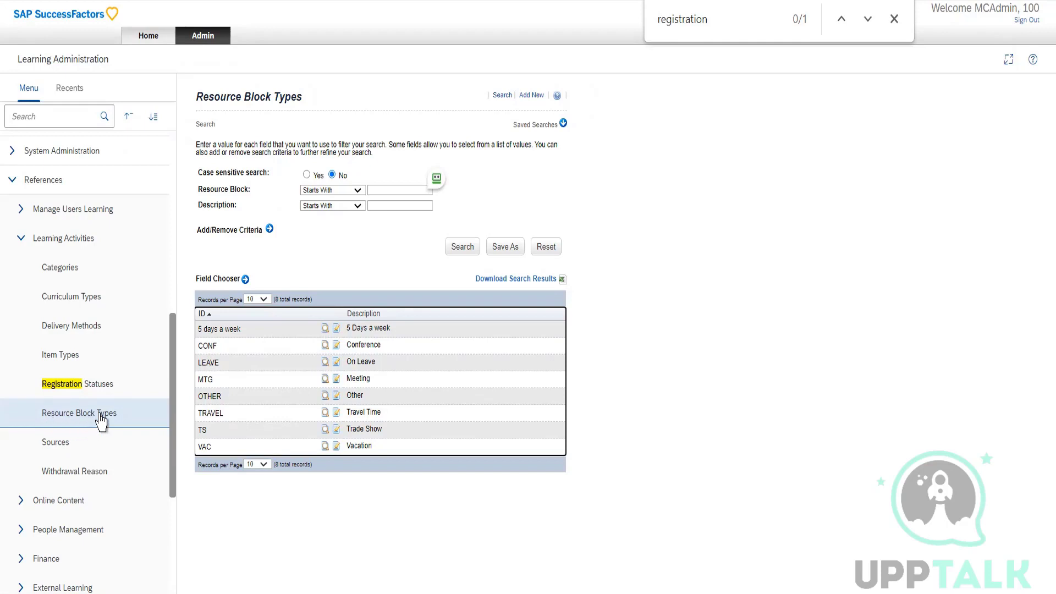
left_click_drag(387, 352, 348, 357)
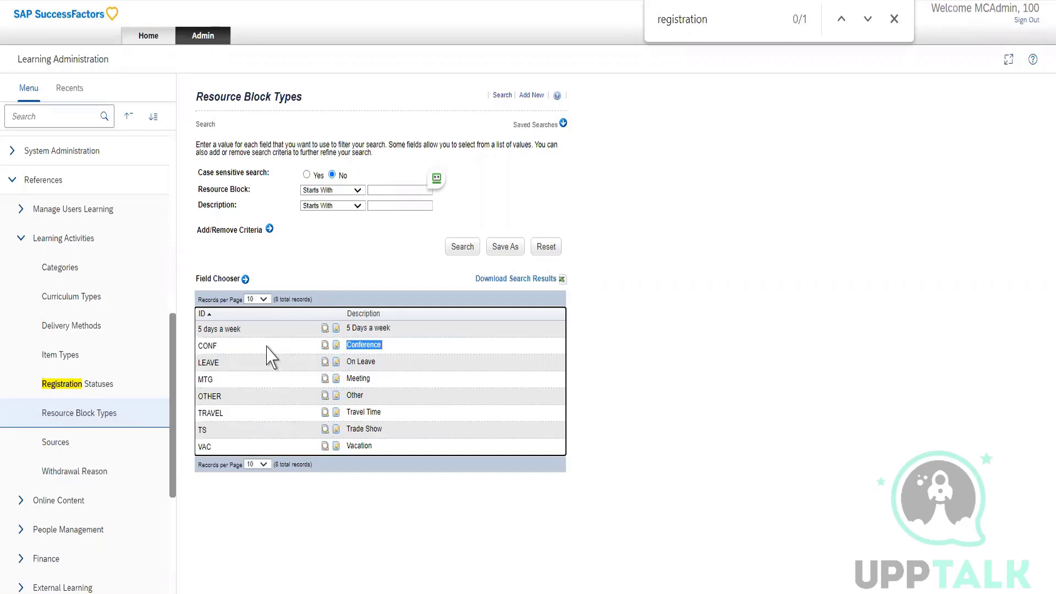
Start a new item under Learning Activities, look through the fields of the blank form and return to the item search.
scroll(67, 275, "up", 8)
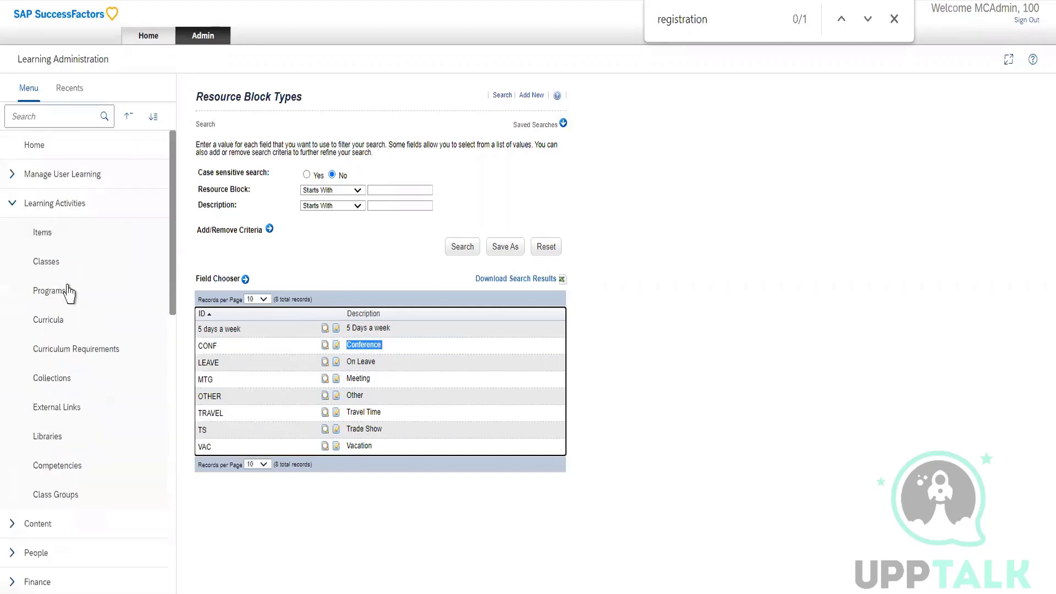
left_click(67, 242)
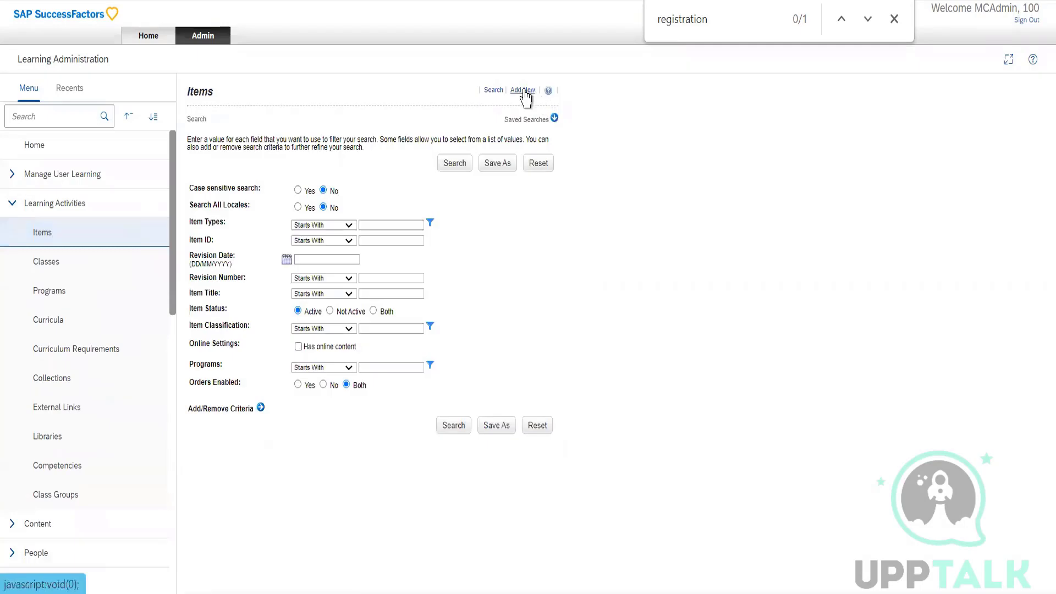
left_click(523, 90)
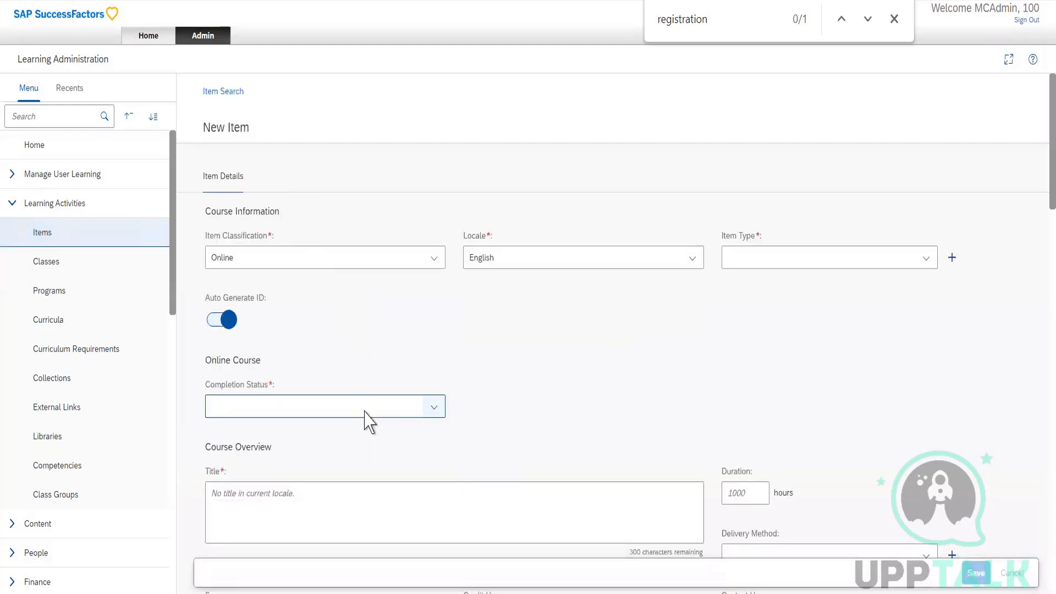
scroll(366, 420, "down", 10)
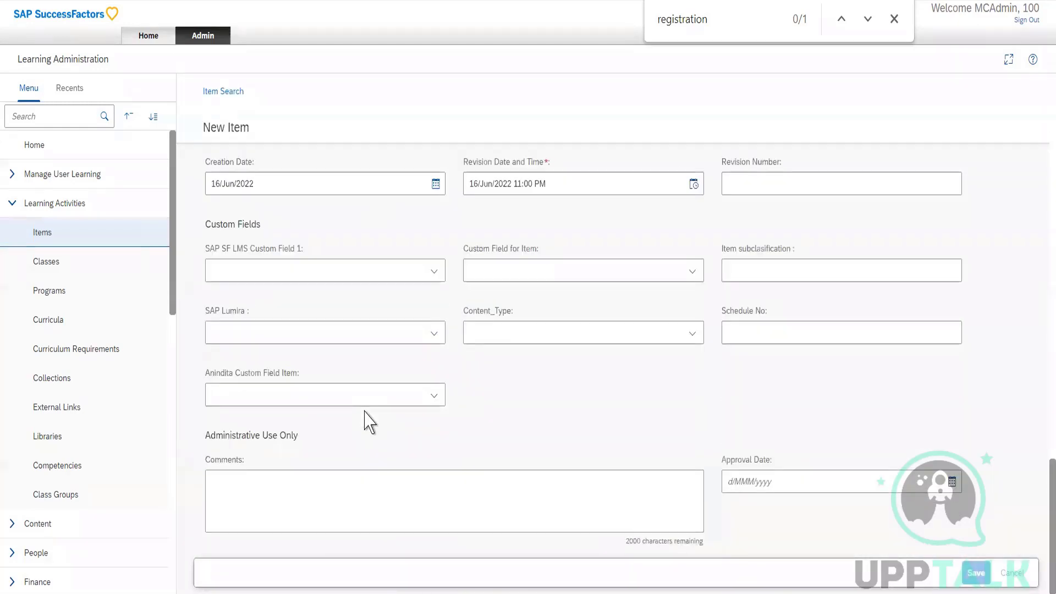
scroll(365, 411, "up", 10)
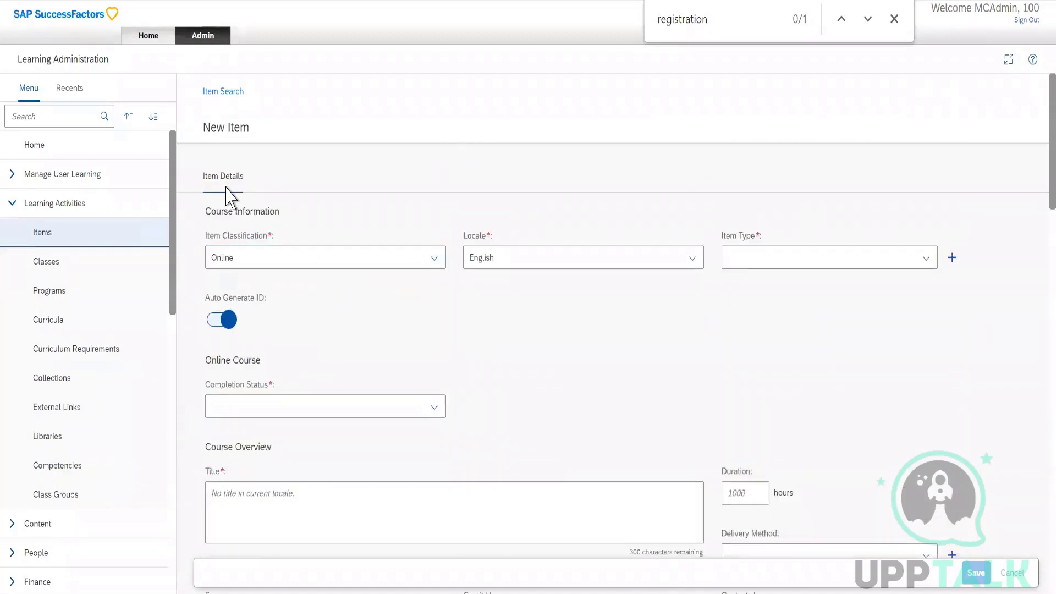
left_click(224, 91)
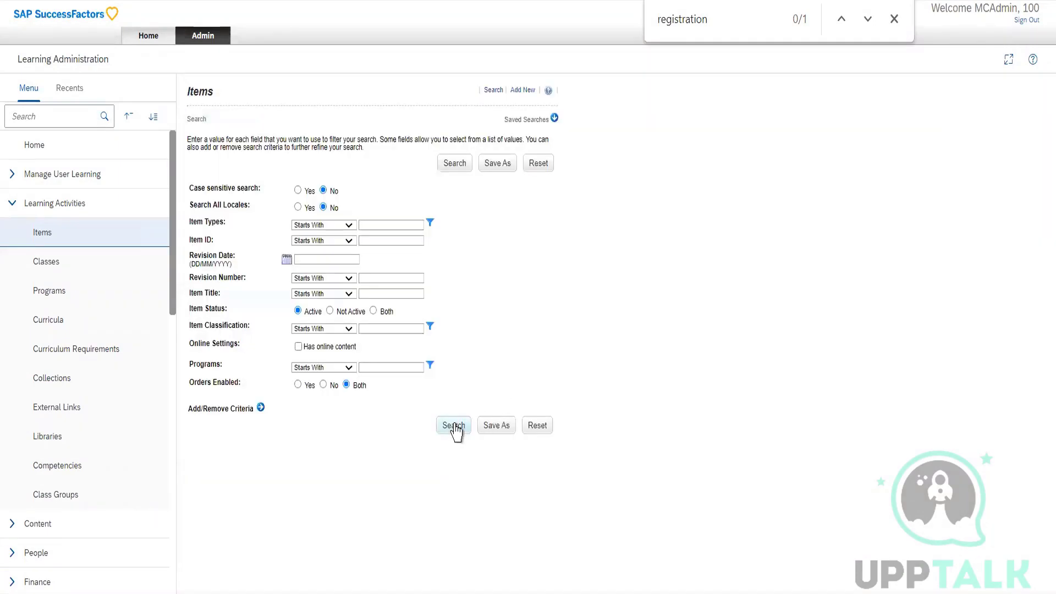
List all active items and open the instructor-led item titled Instructor led course completion.
left_click(456, 427)
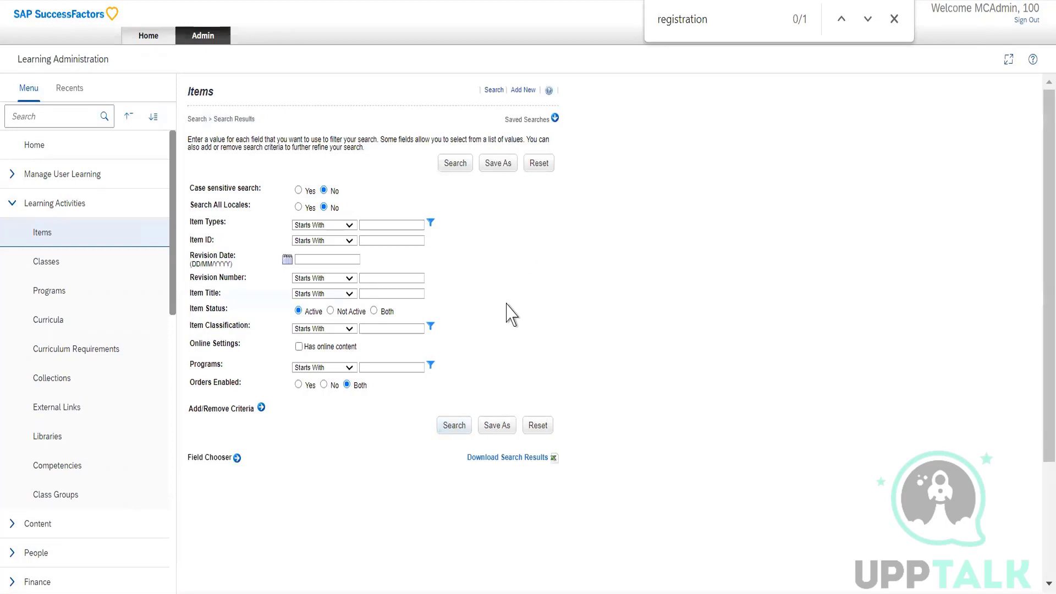
scroll(507, 311, "down", 3)
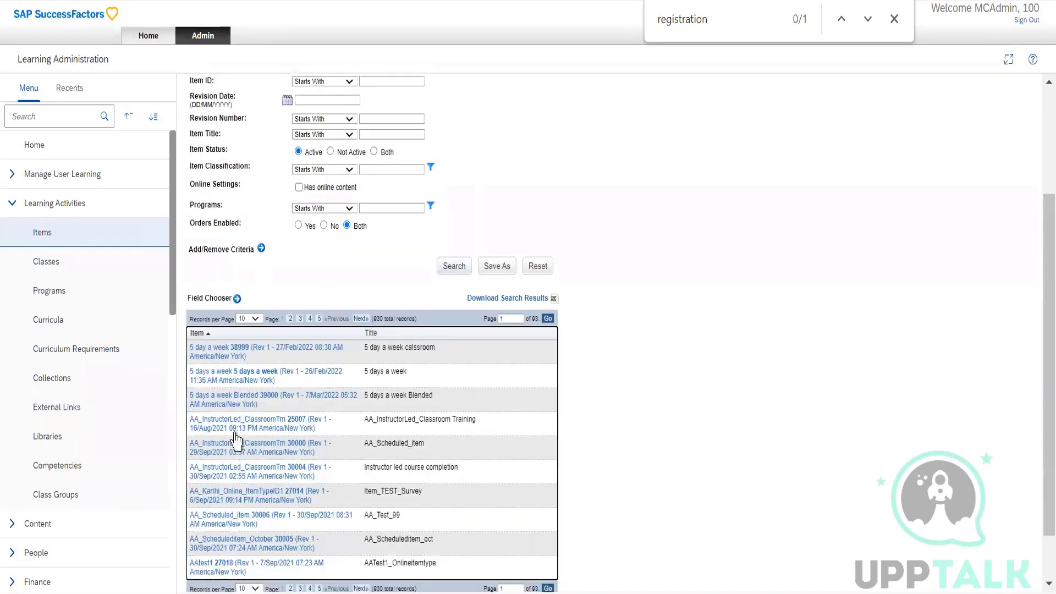
left_click(227, 472)
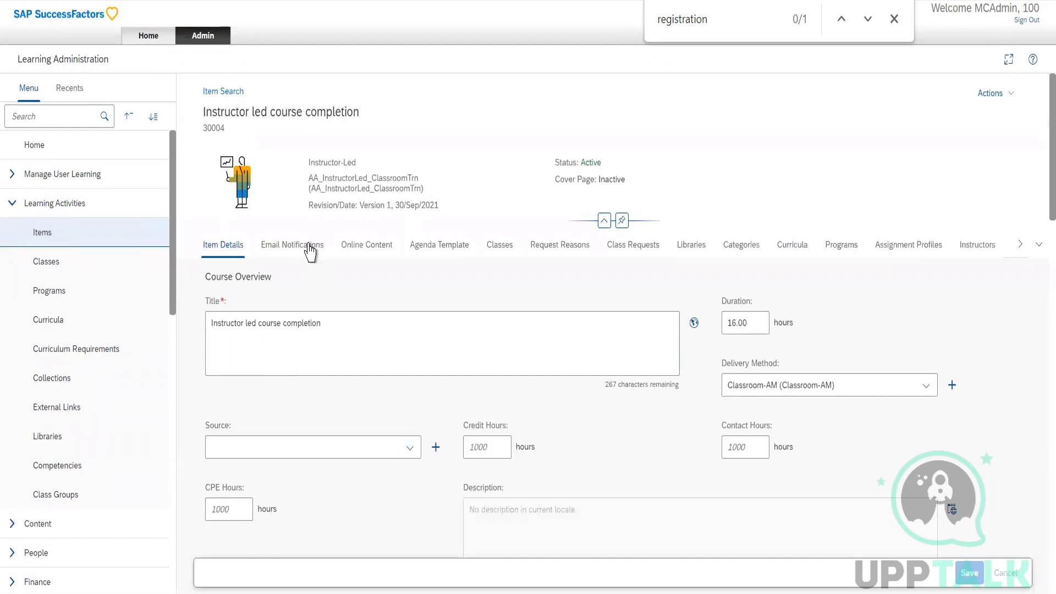
Examine the item's Email Notifications and look through the full list of its other sections.
left_click(311, 251)
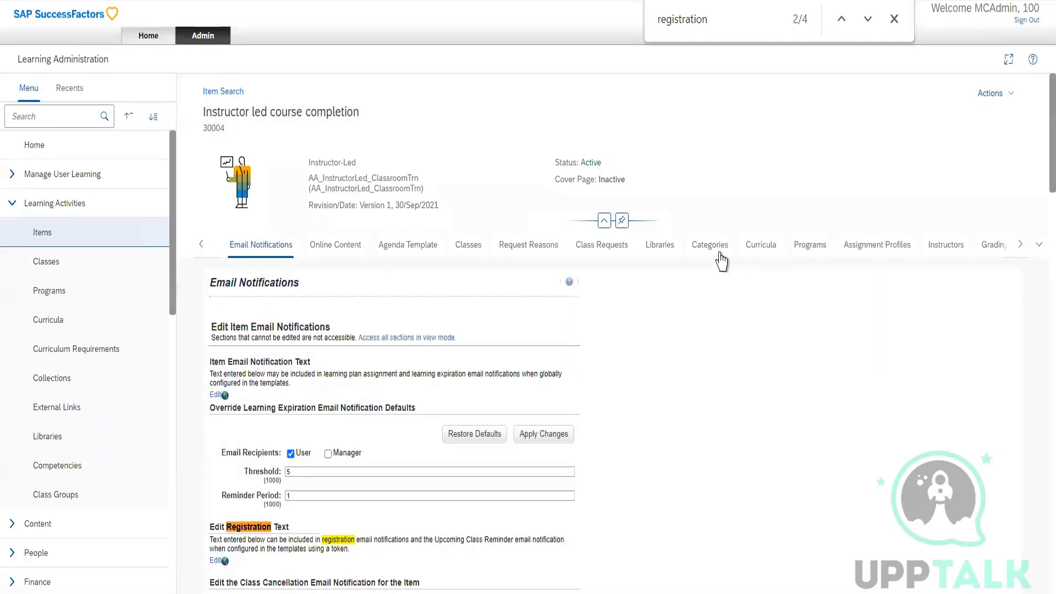
left_click(1038, 247)
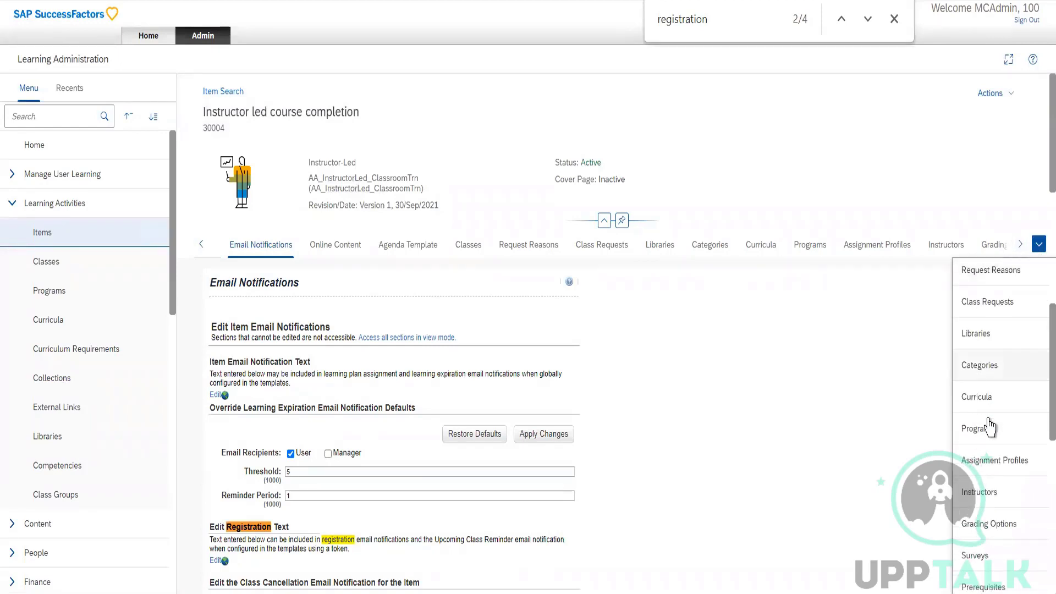
scroll(990, 426, "down", 3)
scroll(990, 426, "down", 7)
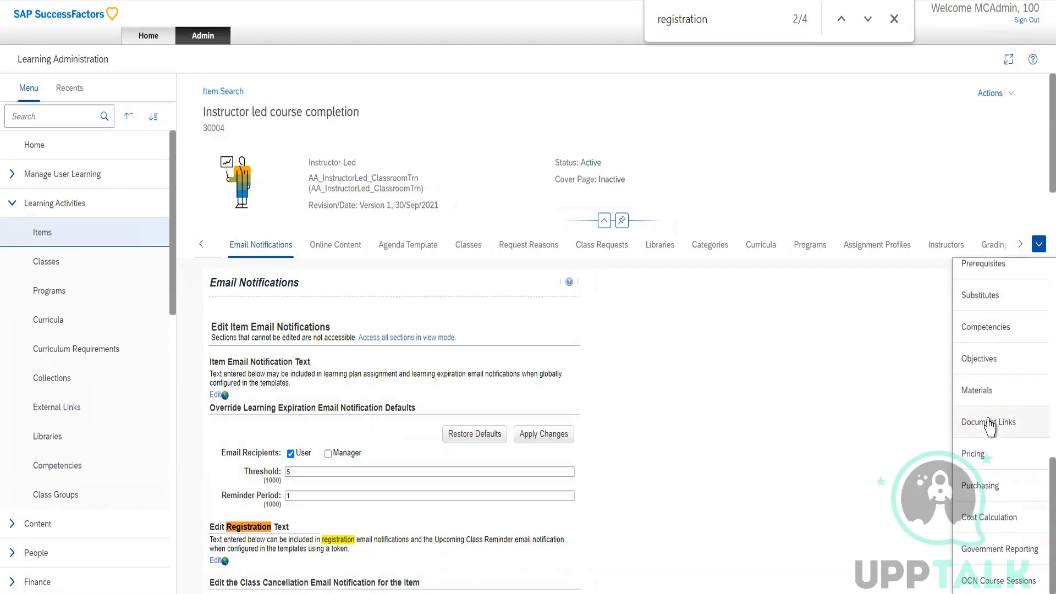
scroll(990, 426, "up", 3)
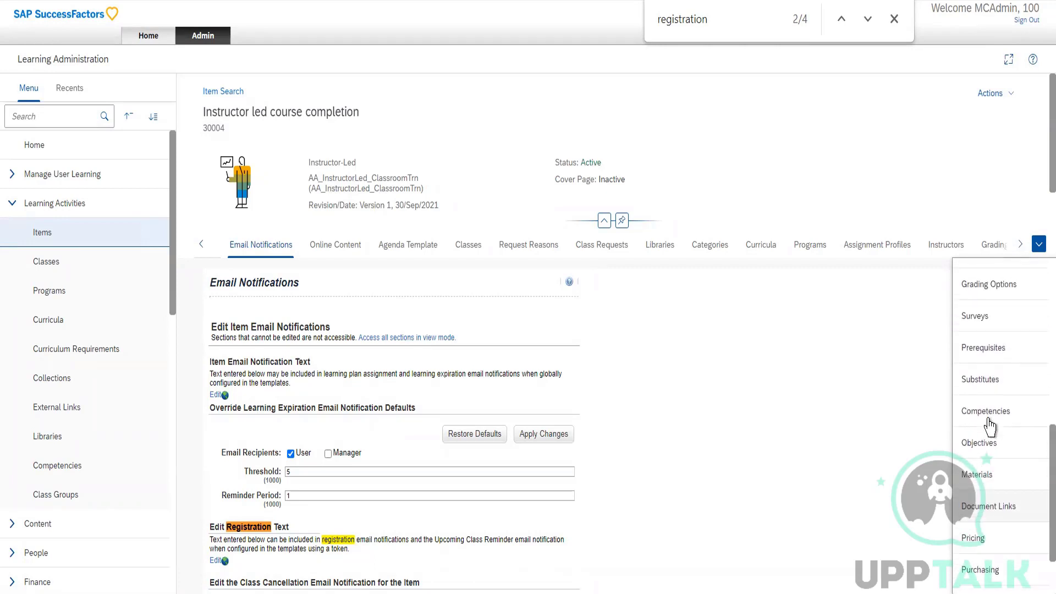
scroll(990, 426, "up", 4)
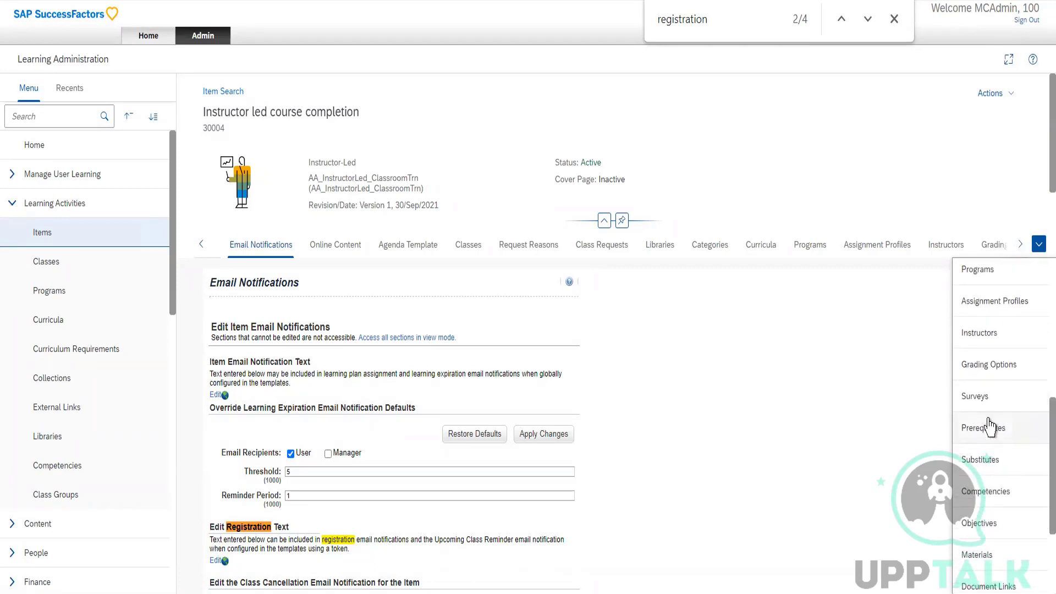
scroll(990, 426, "up", 3)
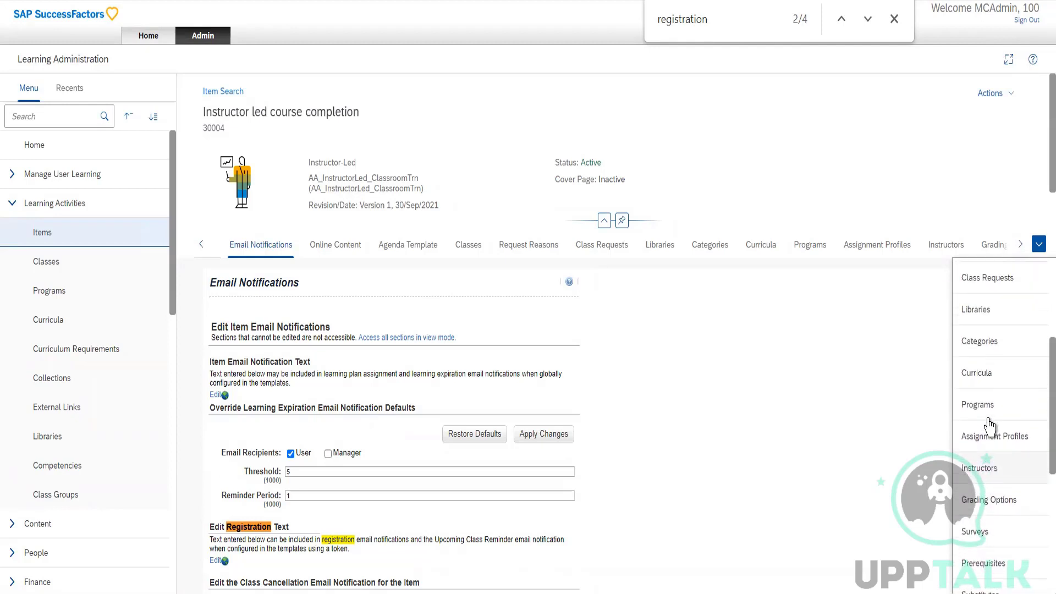
scroll(990, 426, "up", 2)
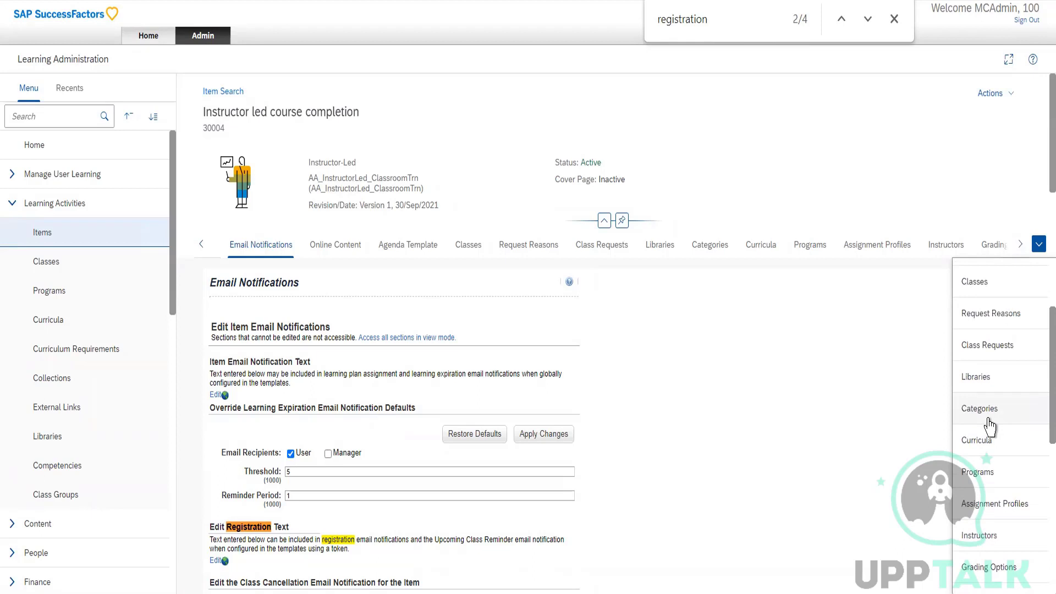
scroll(990, 426, "up", 1)
scroll(993, 376, "up", 1)
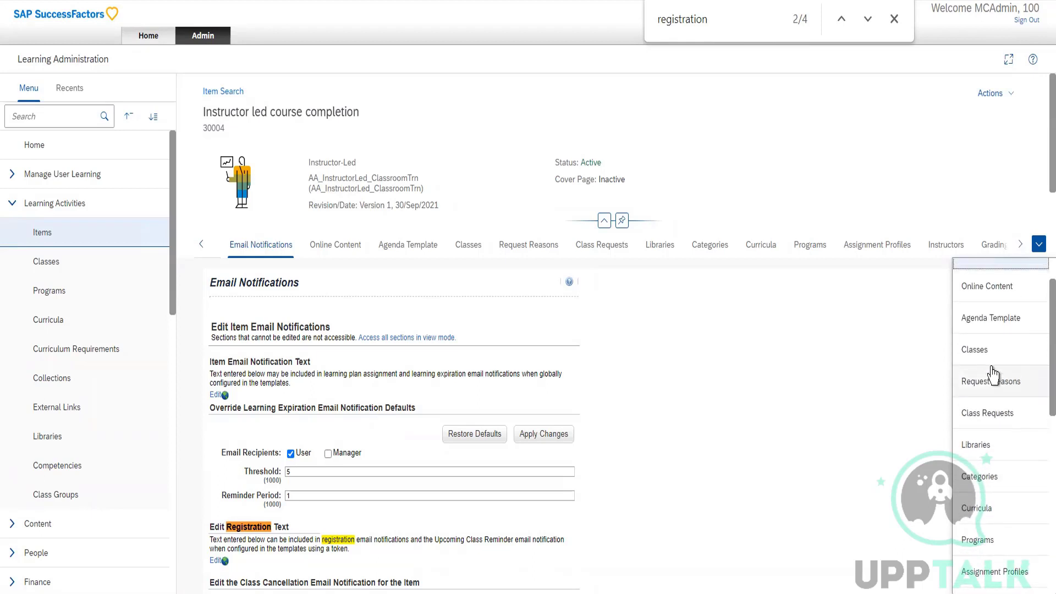
scroll(994, 368, "up", 1)
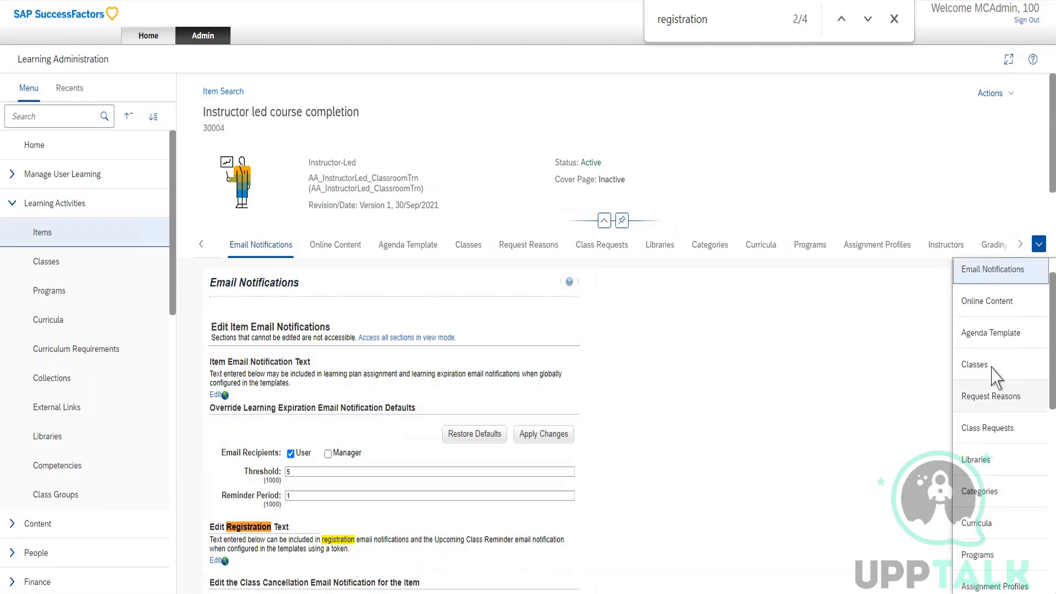
View the item's Classes and Request Reasons sections.
left_click(991, 367)
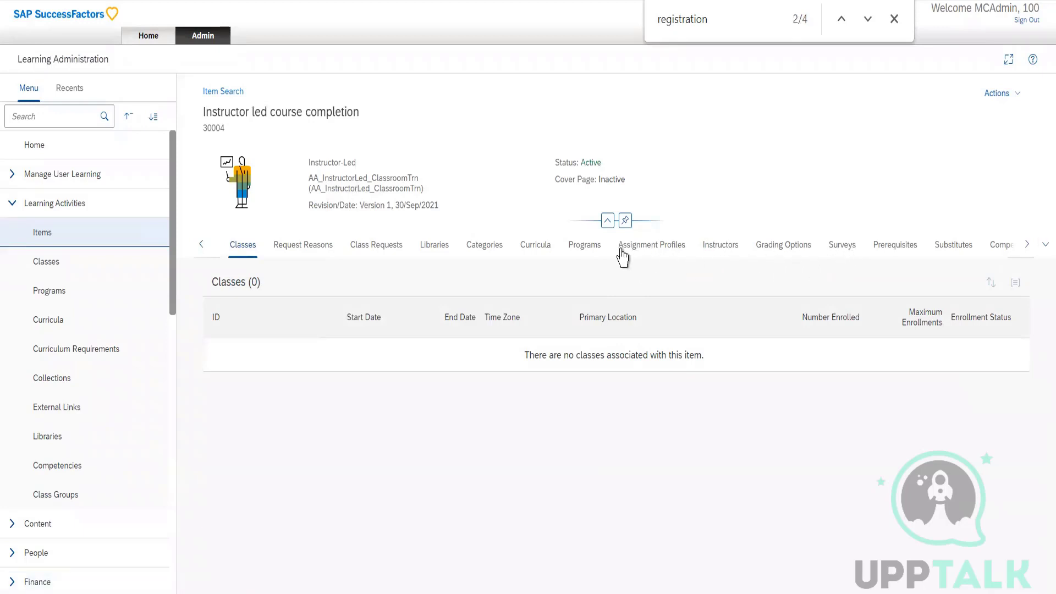
left_click(1027, 247)
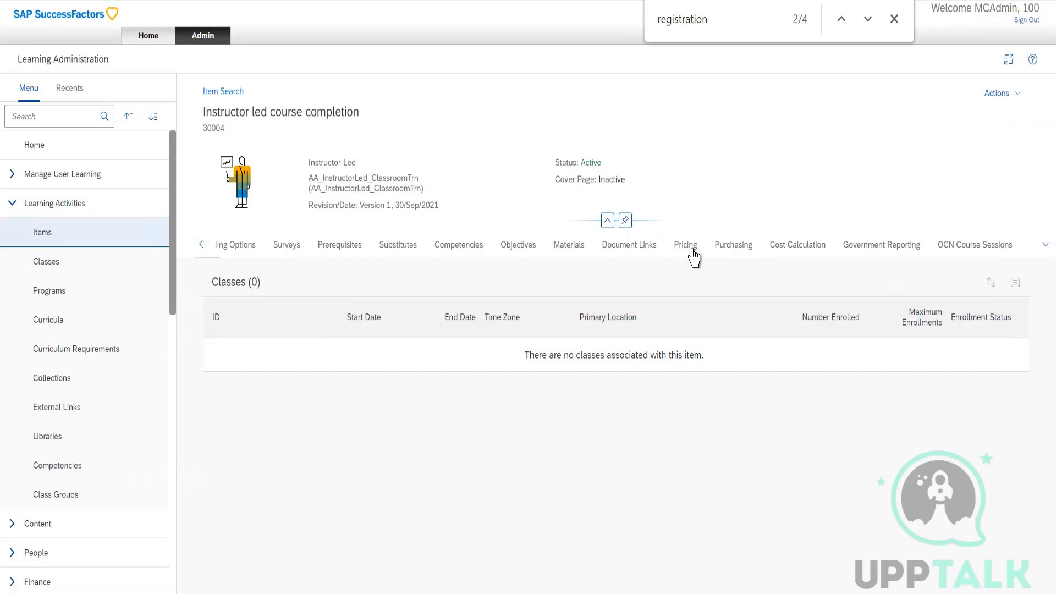
left_click(201, 244)
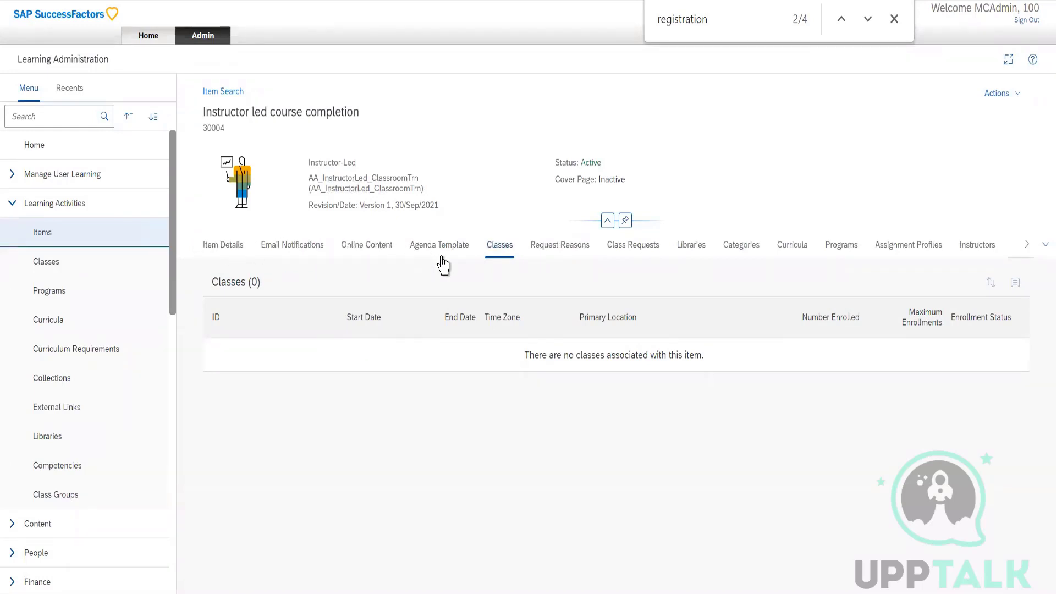
left_click(563, 247)
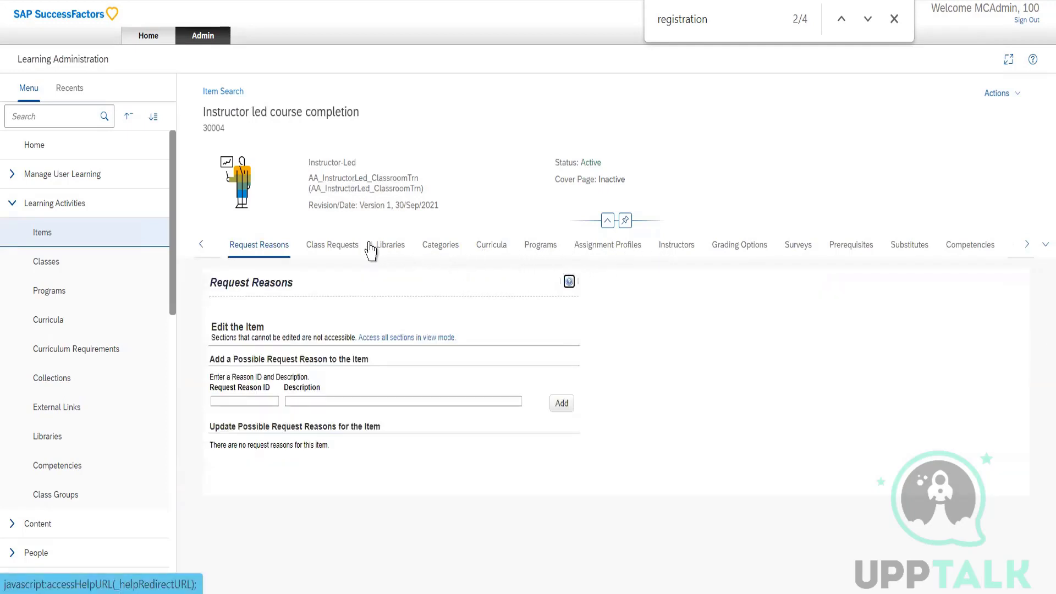
Open the item's Categories section and examine the categories that can be added, without adding any.
left_click(440, 246)
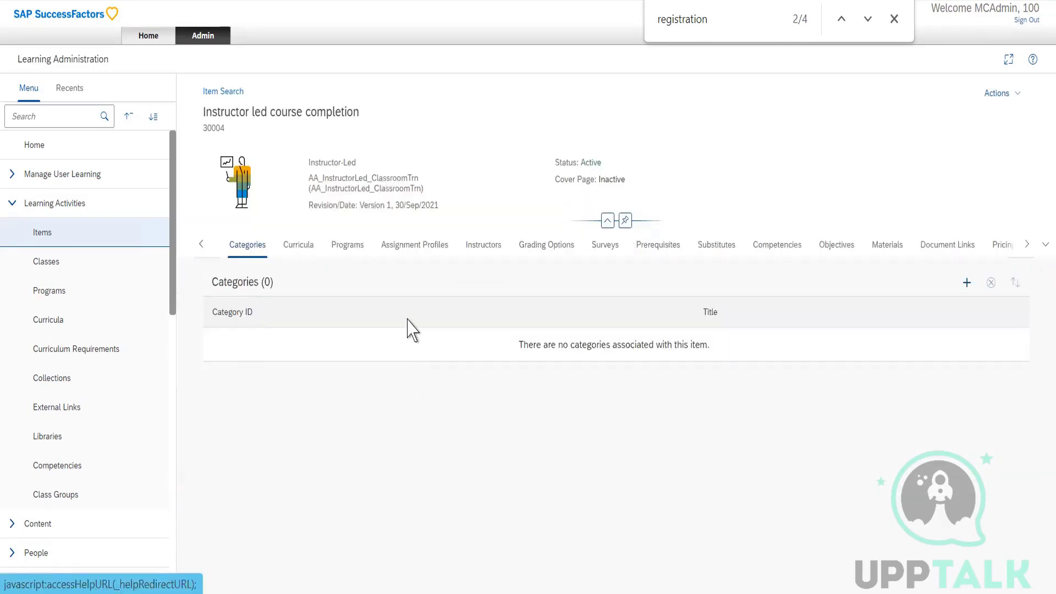
left_click(968, 286)
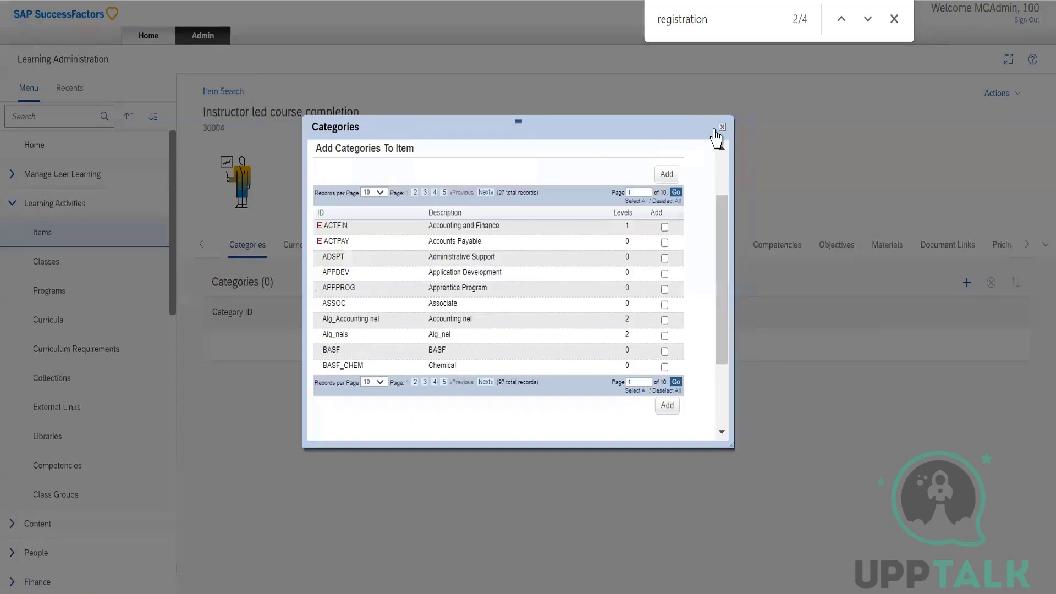
left_click(722, 128)
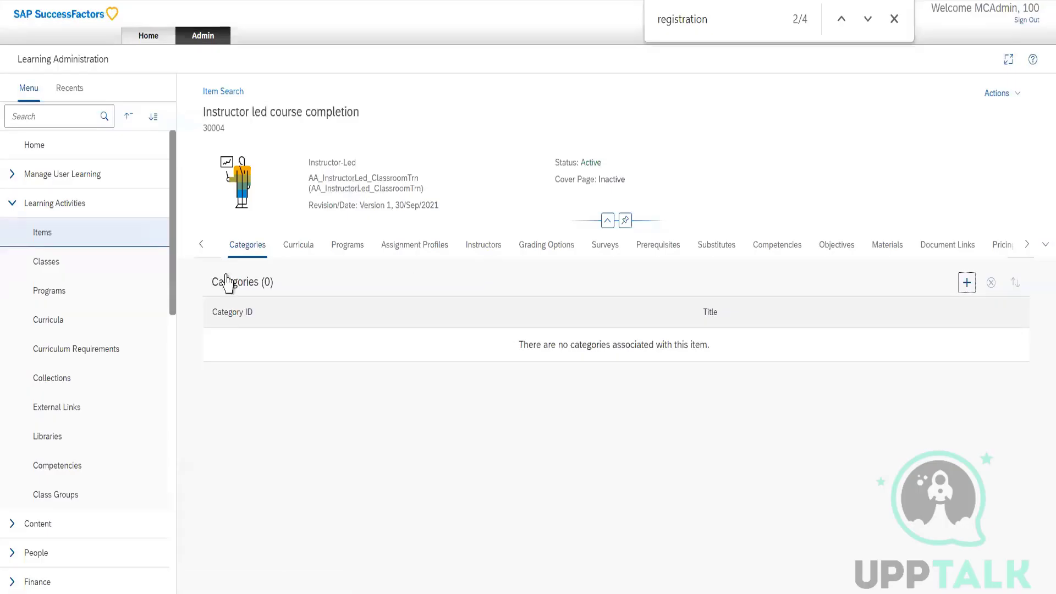
List all records of the Sources reference under the Learning Activities references.
scroll(55, 416, "down", 1)
scroll(55, 416, "down", 10)
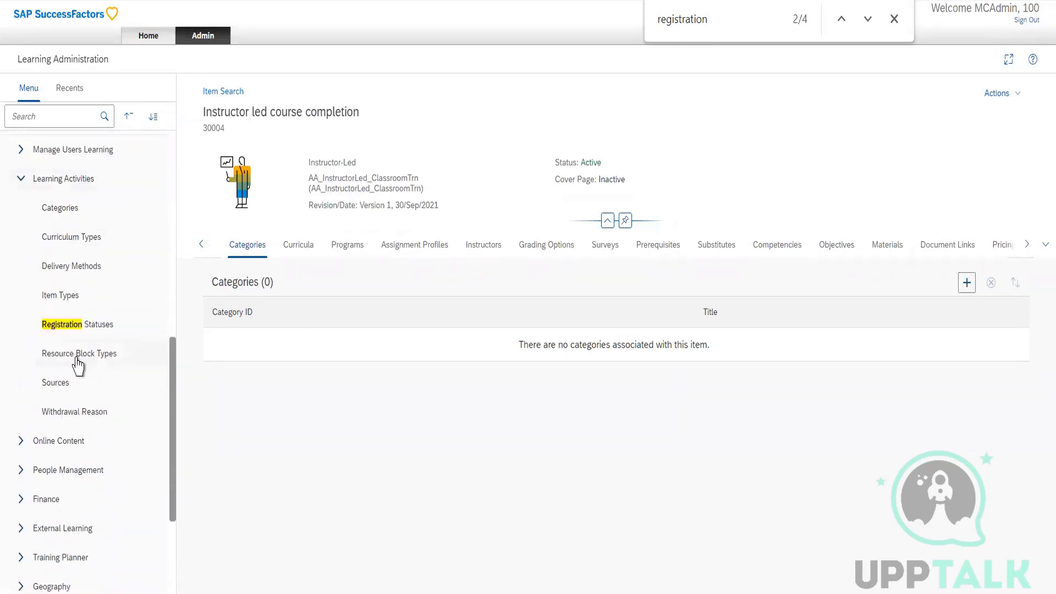
left_click(69, 395)
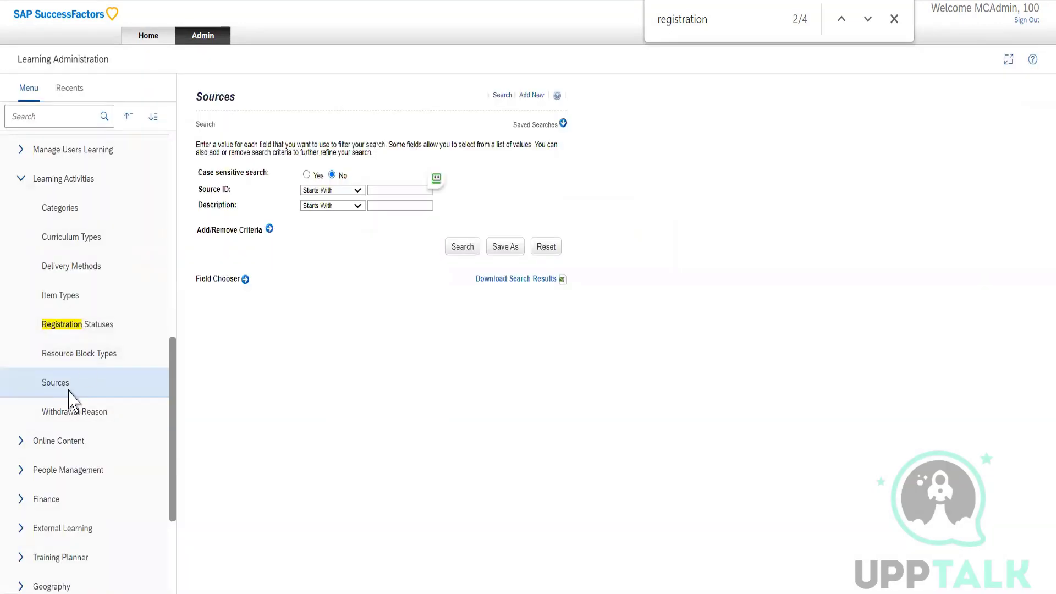
left_click(462, 247)
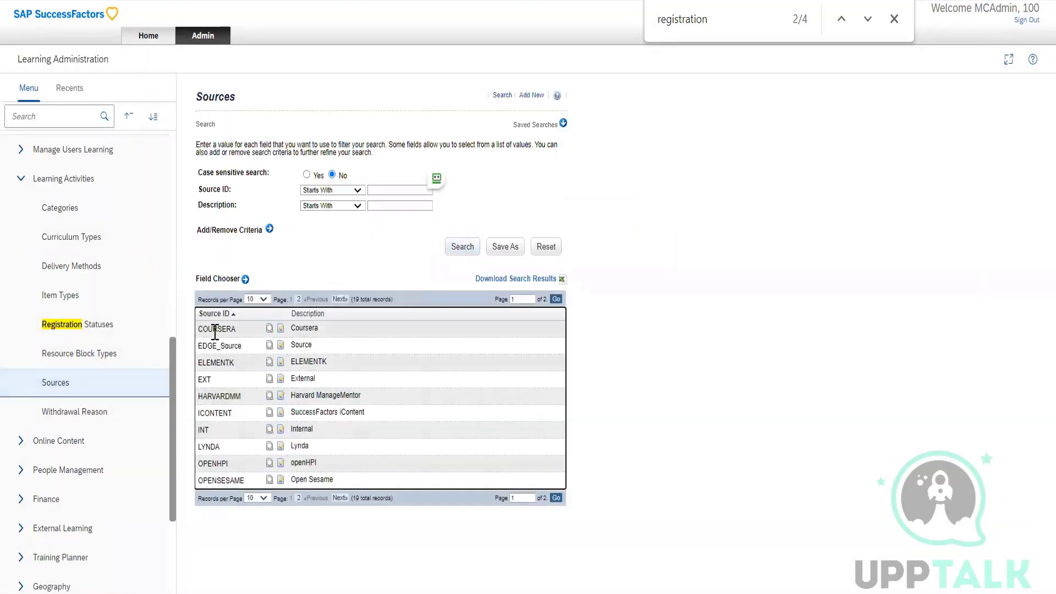
Highlight the COURSERA, ICONTENT and LYNDA sources and open the COURSERA record for editing.
left_click_drag(215, 332, 242, 338)
left_click_drag(239, 413, 197, 414)
left_click(304, 411)
left_click_drag(296, 412, 384, 419)
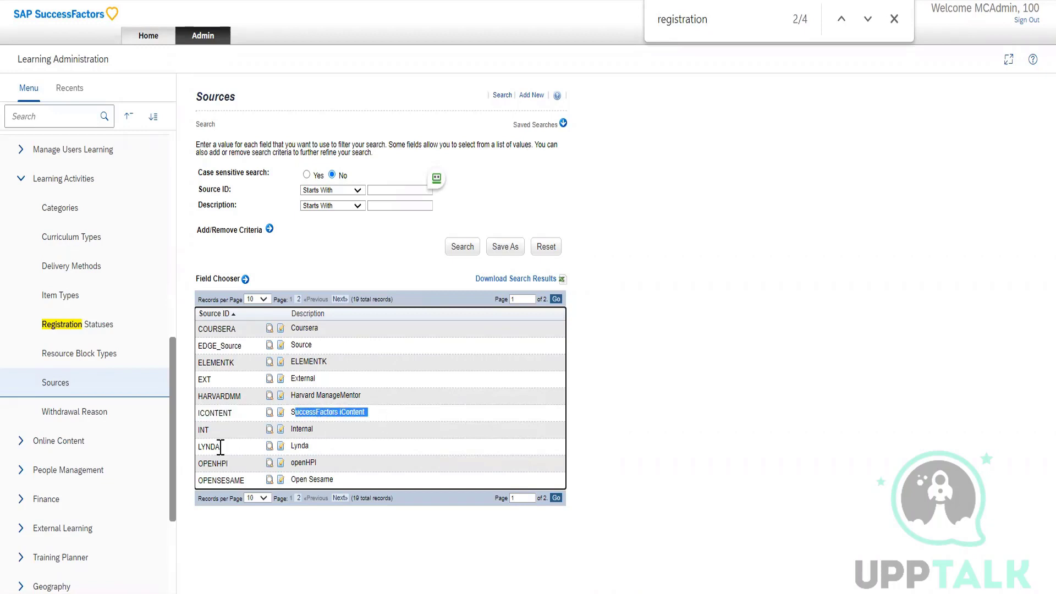
left_click_drag(200, 447, 249, 438)
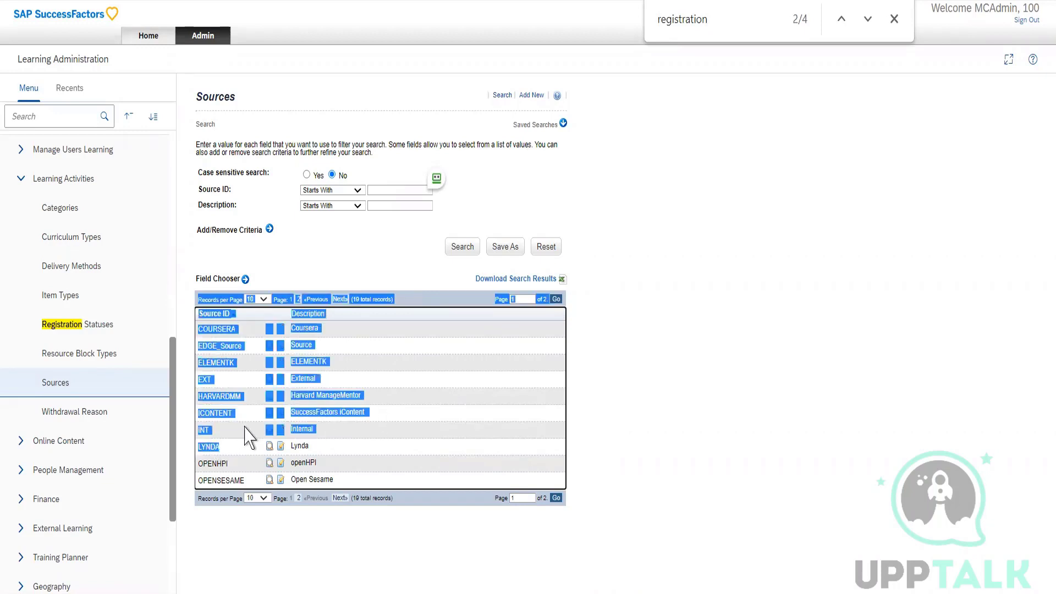
left_click(248, 439)
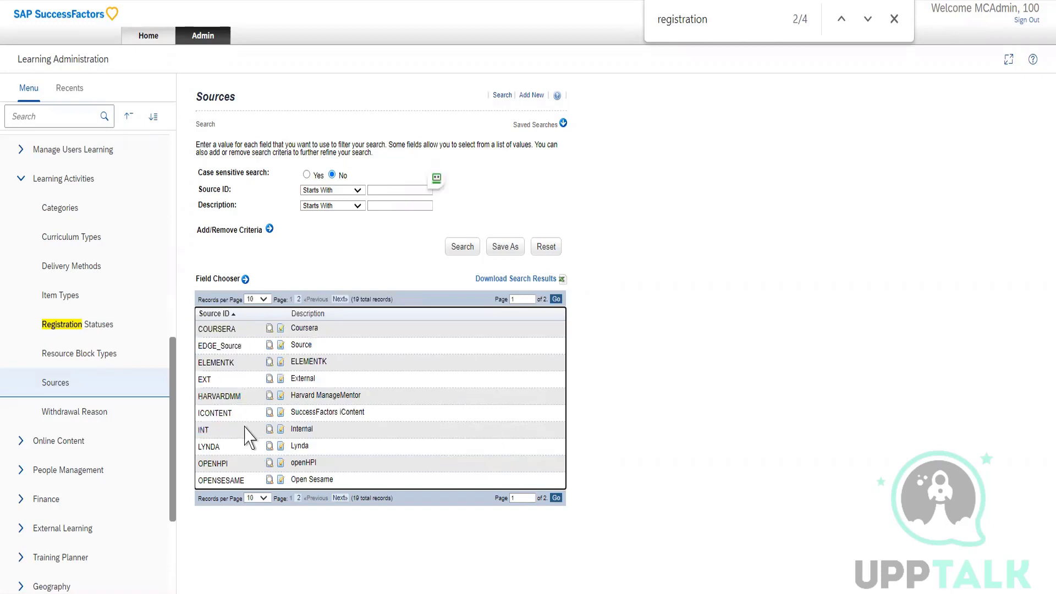
left_click(281, 329)
left_click(281, 329)
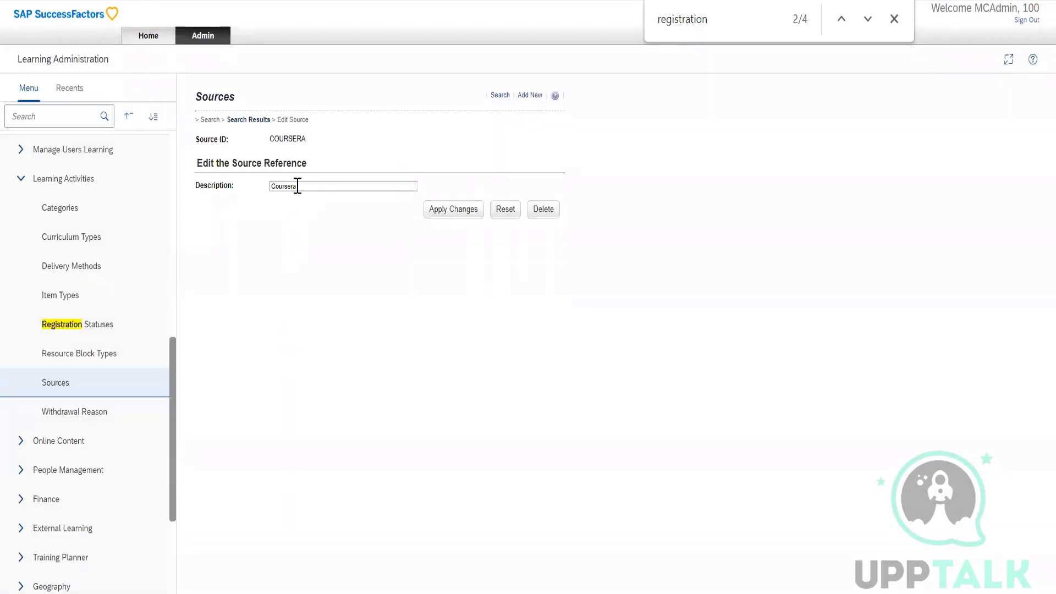
List the active withdrawal reasons and view the blank form for adding a new one, without adding any.
left_click(80, 423)
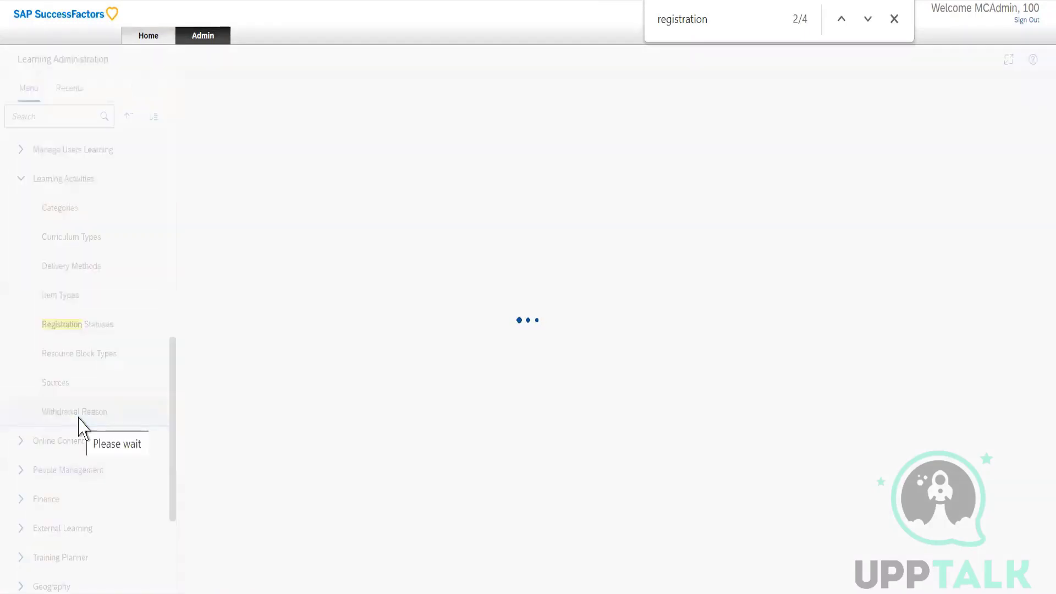
left_click(461, 281)
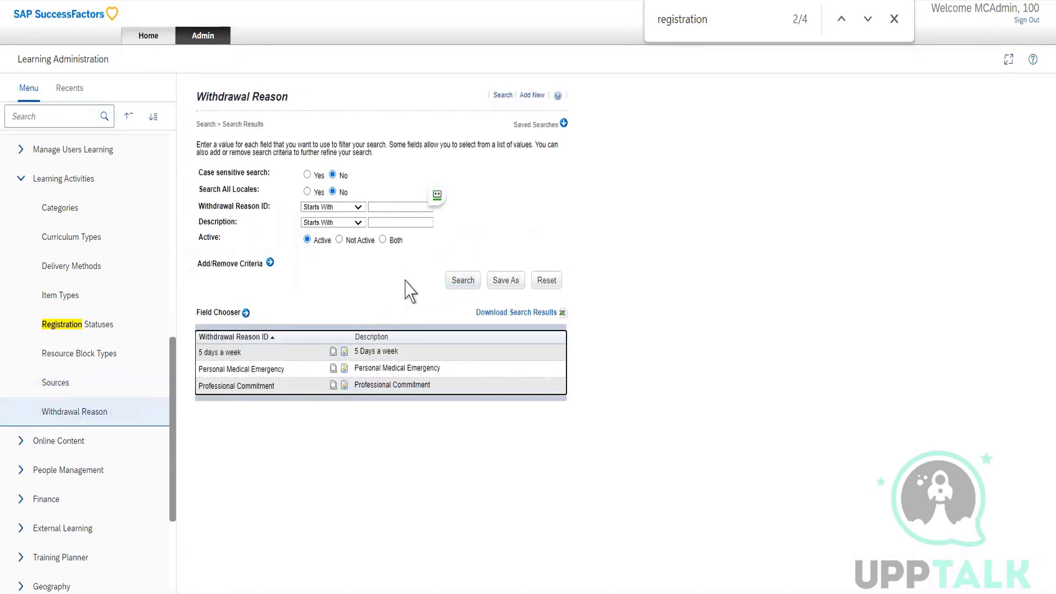
left_click(531, 96)
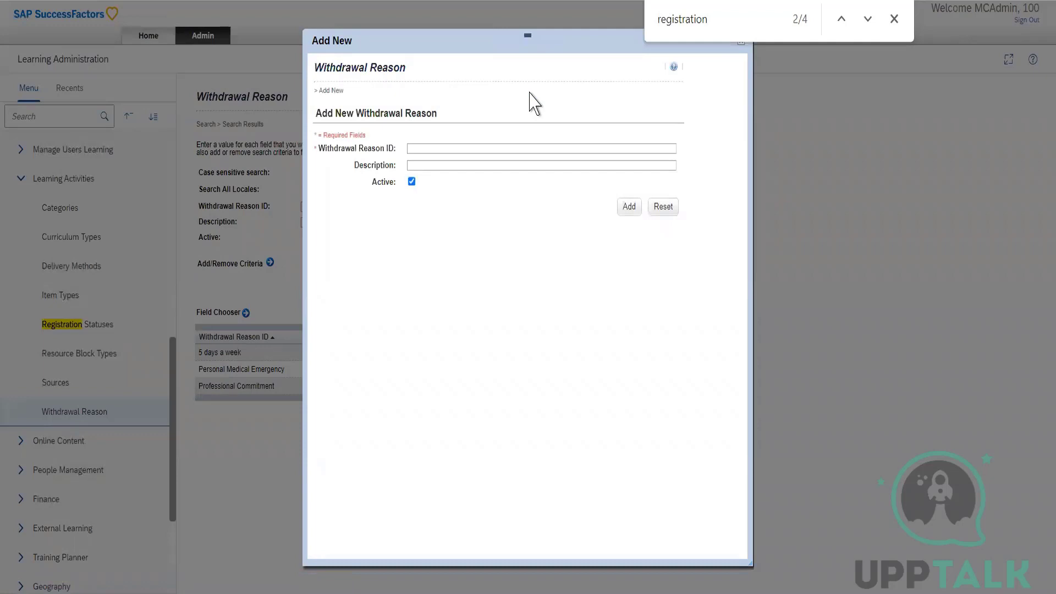
left_click(894, 20)
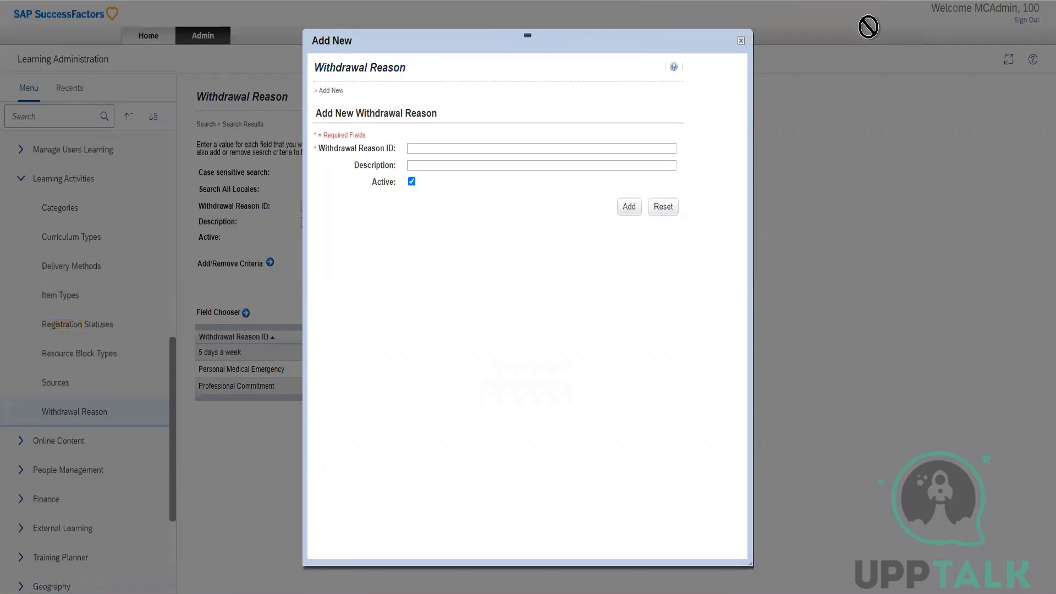
left_click(426, 147)
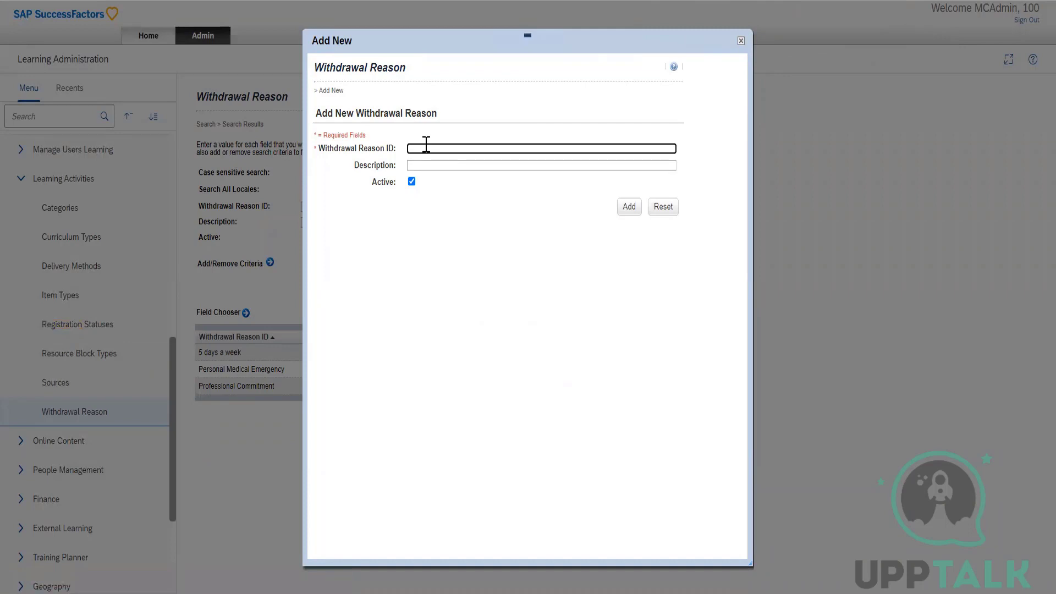
left_click(741, 42)
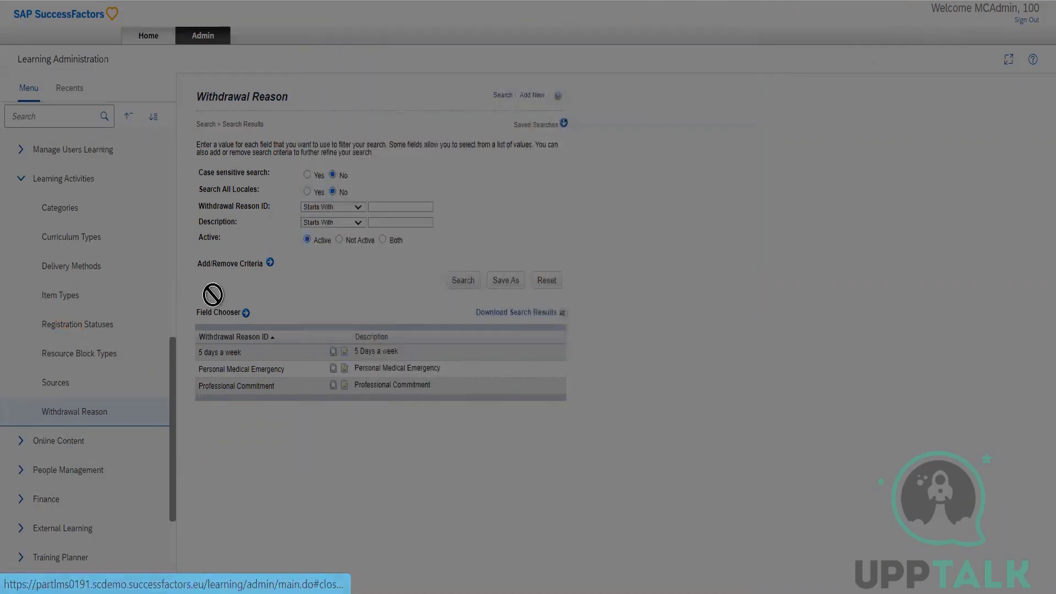